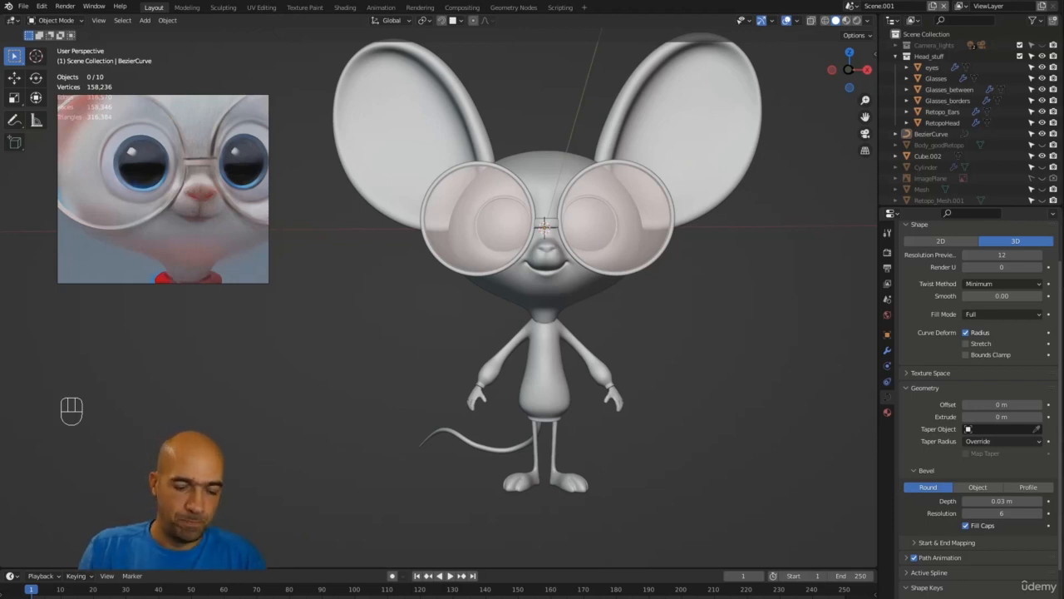
pyautogui.press('n')
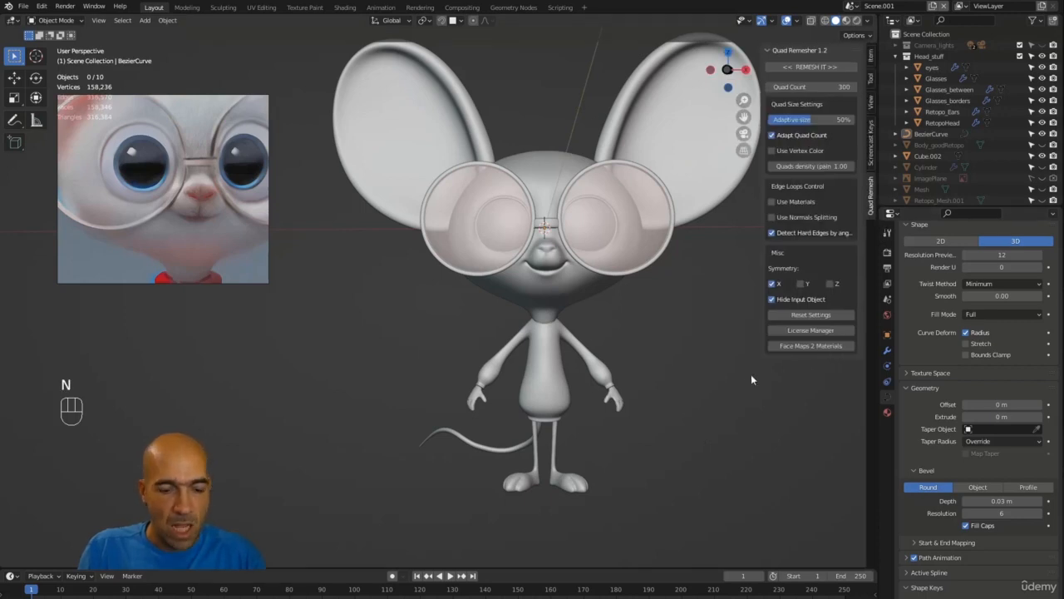
pyautogui.press('n')
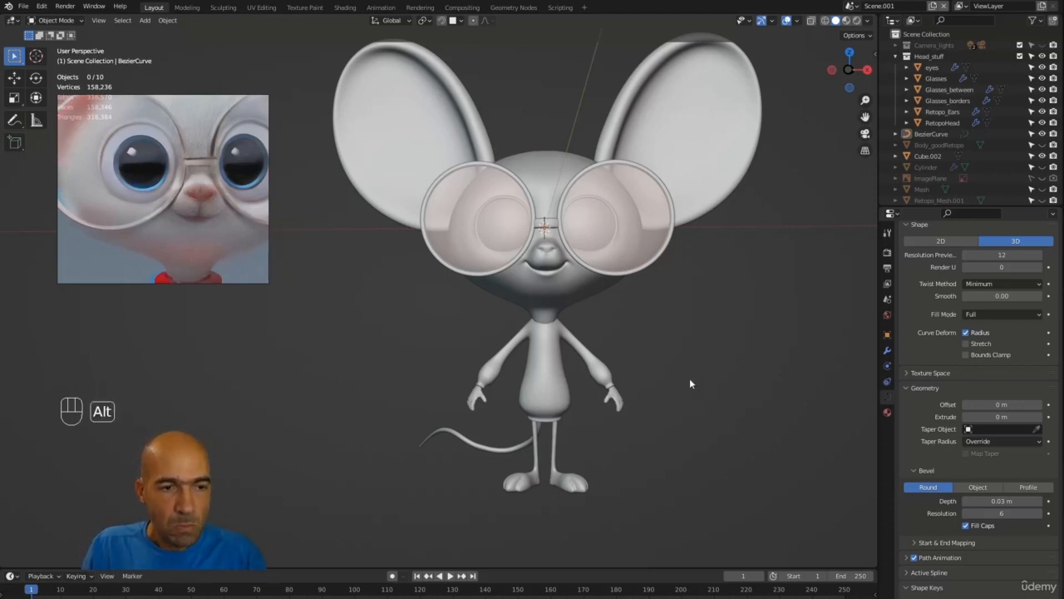
pyautogui.moveTo(689, 378)
pyautogui.keyDown('alt'); pyautogui.mouseDown()
pyautogui.moveTo(761, 385)
pyautogui.moveTo(698, 373)
pyautogui.moveTo(686, 352)
pyautogui.moveTo(695, 387)
pyautogui.mouseUp(); pyautogui.keyUp('alt')
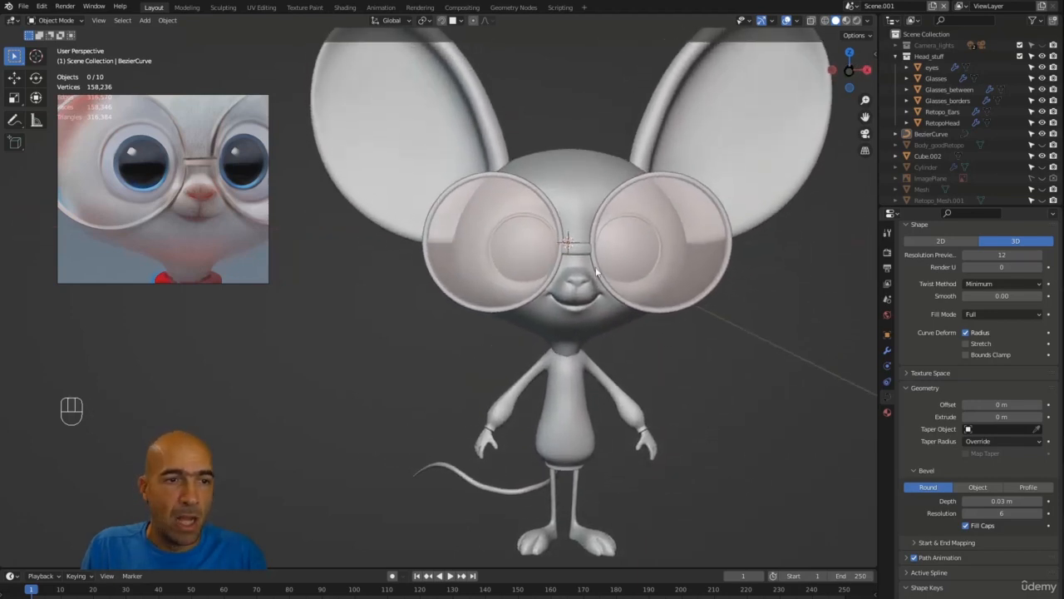
# Step: Select the eyes object and hide the Glasses, Glasses_between and Glasses_borders objects
pyautogui.click(527, 240)
pyautogui.click(528, 239)
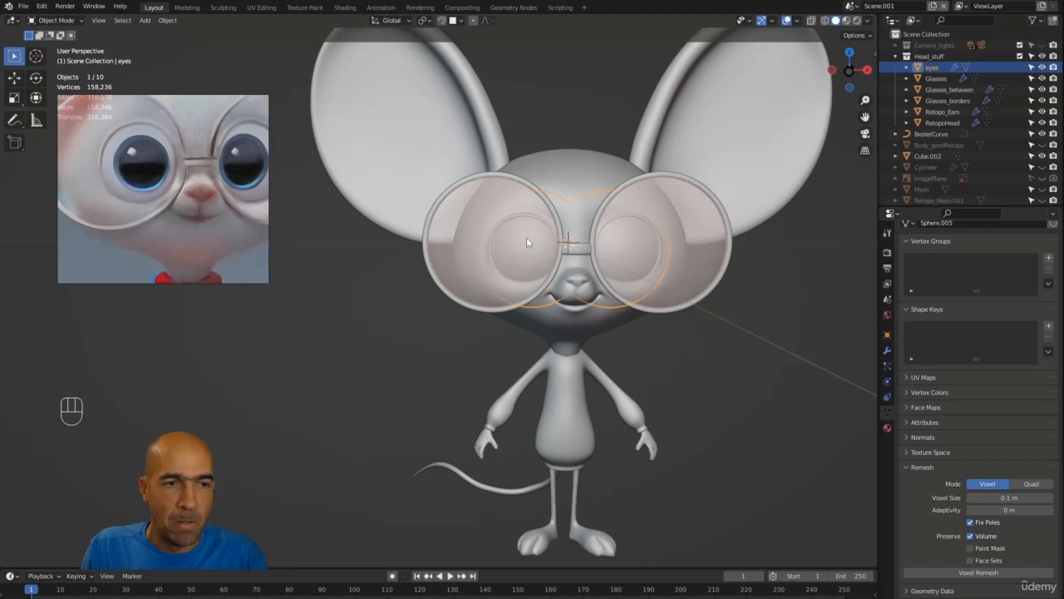
pyautogui.keyDown('alt'); pyautogui.moveTo(686, 370); pyautogui.dragTo(579, 271); pyautogui.keyUp('alt')
pyautogui.click(540, 257)
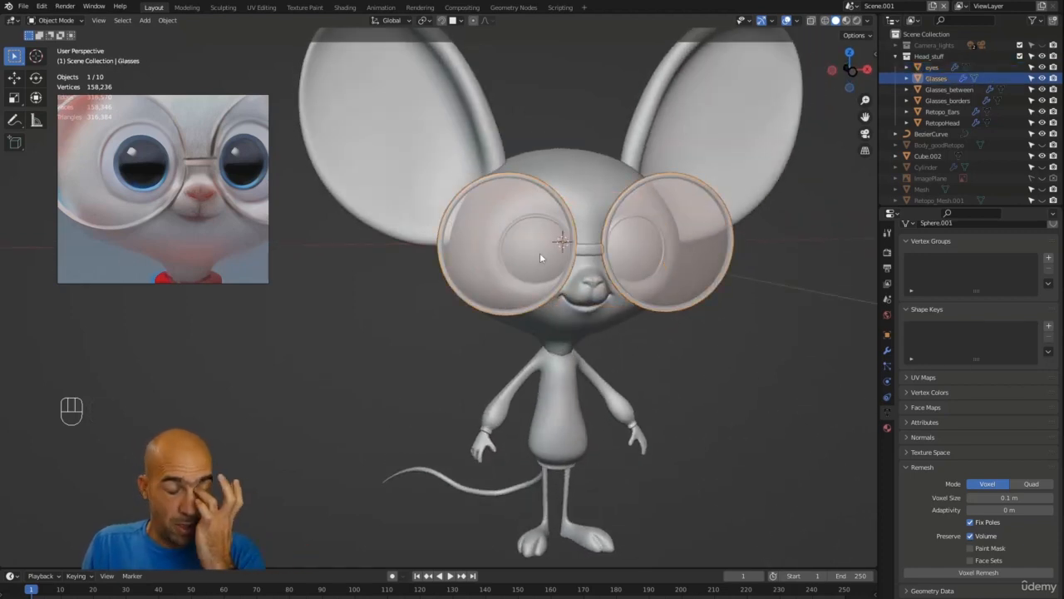
pyautogui.click(539, 256)
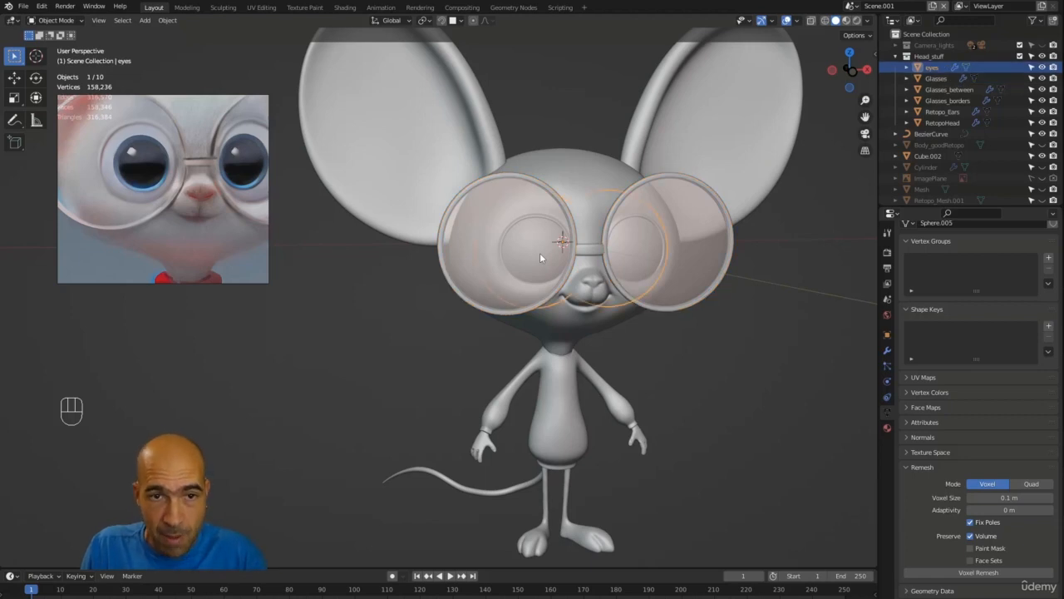
pyautogui.click(1043, 78)
pyautogui.click(1043, 89)
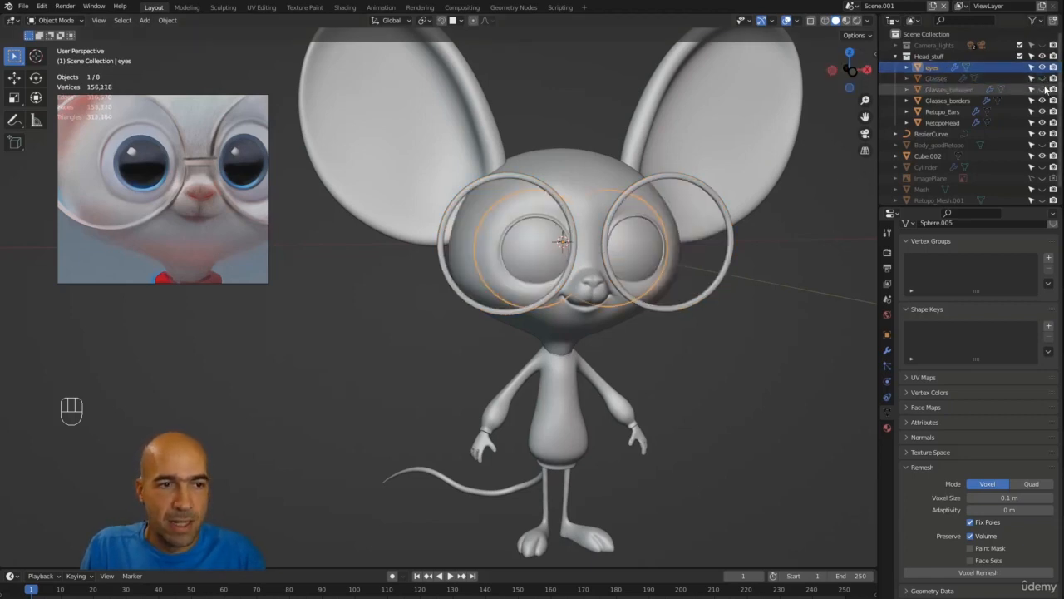
pyautogui.click(1043, 99)
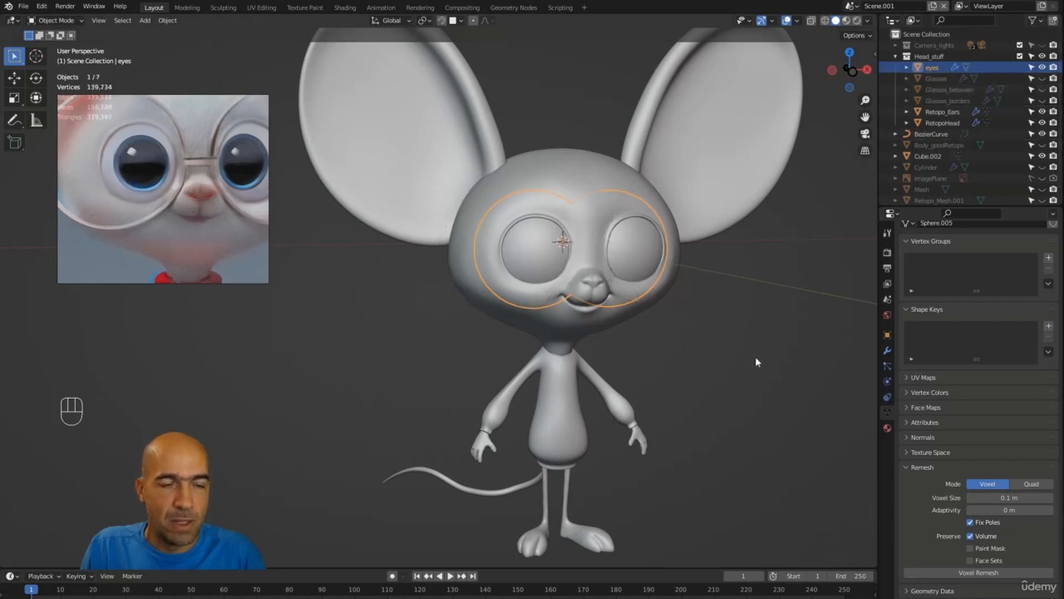
pyautogui.keyDown('ctrl'); pyautogui.keyDown('alt'); pyautogui.moveTo(754, 356); pyautogui.dragTo(431, 450); pyautogui.keyUp('alt'); pyautogui.keyUp('ctrl')
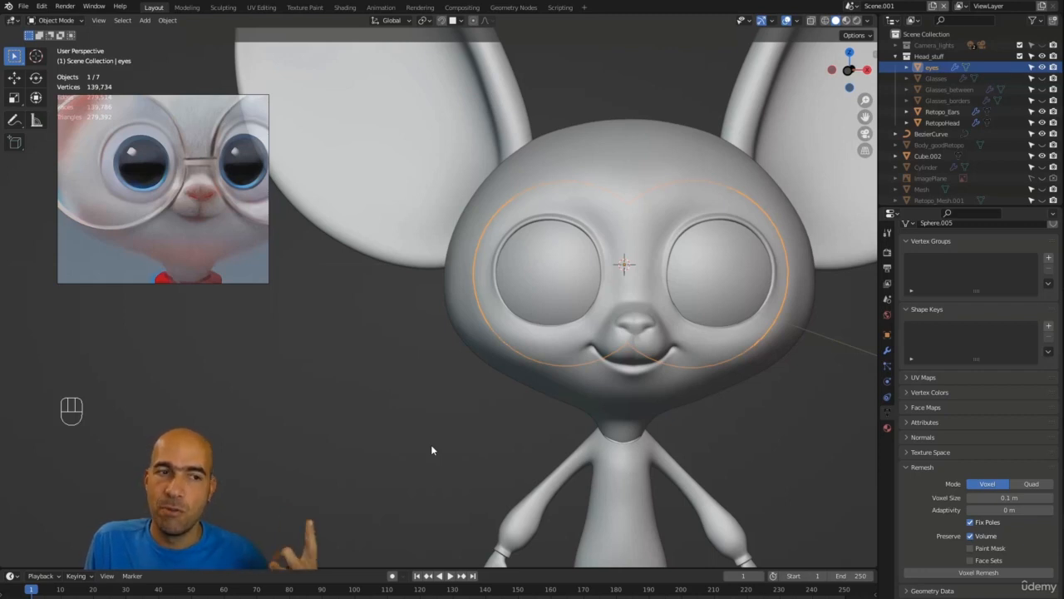
pyautogui.rightClick(533, 307)
pyautogui.moveTo(535, 309)
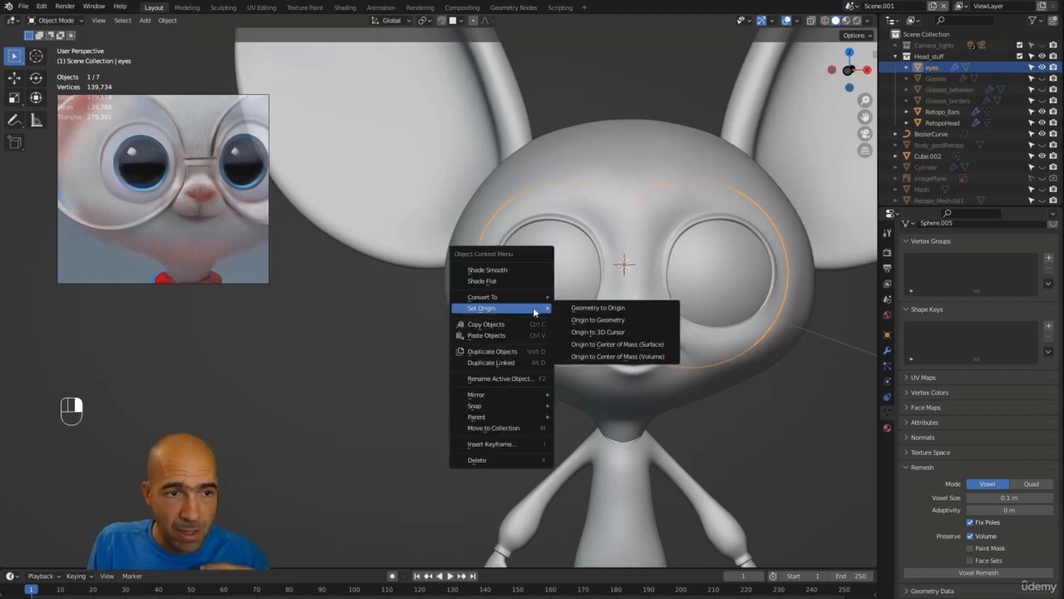
pyautogui.moveTo(489, 415)
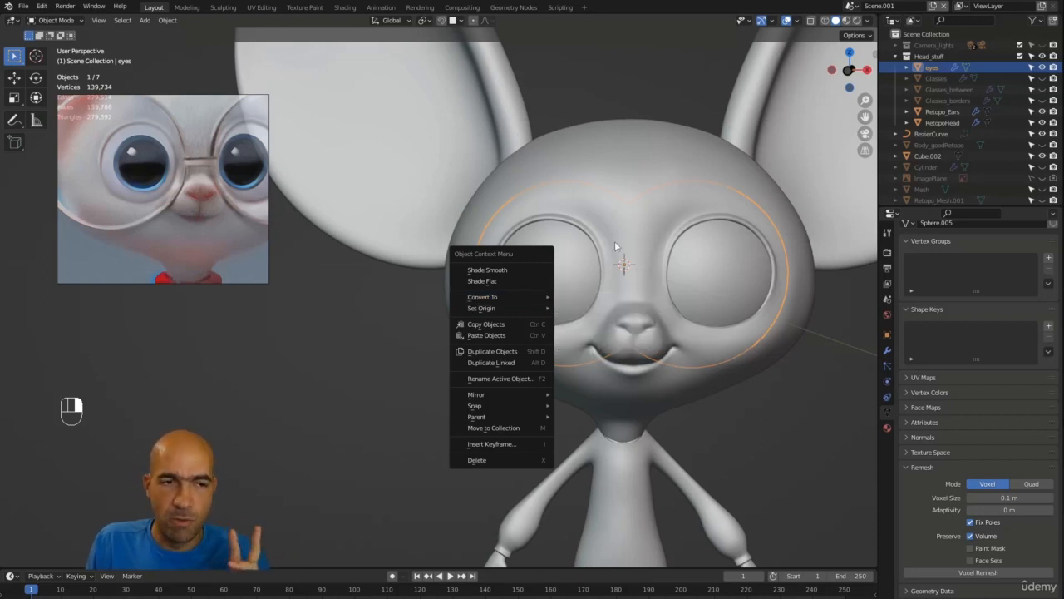
pyautogui.click(579, 263)
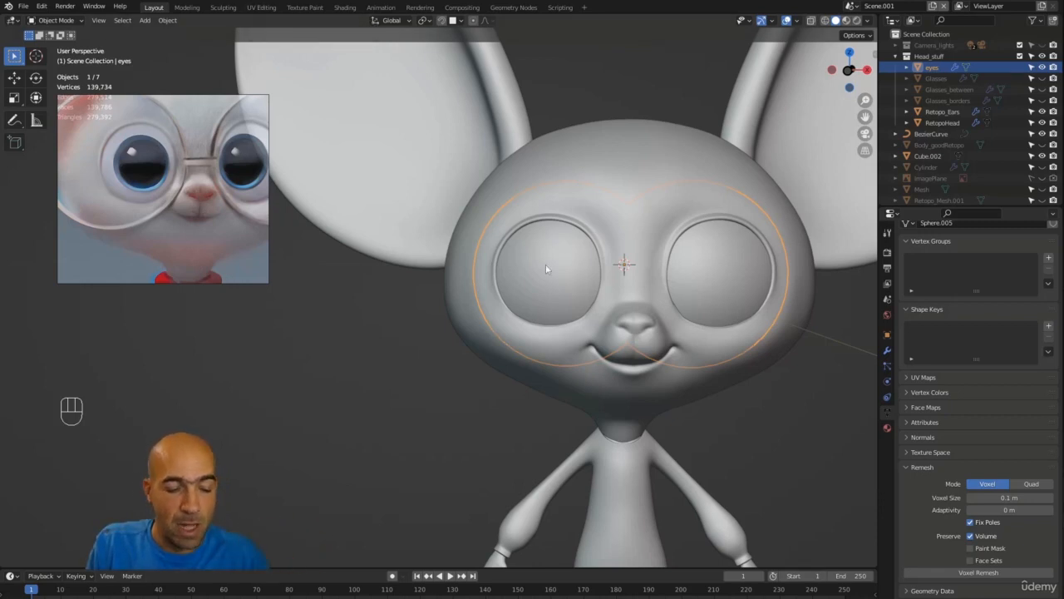
pyautogui.hotkey('ctrl', 'Tab')
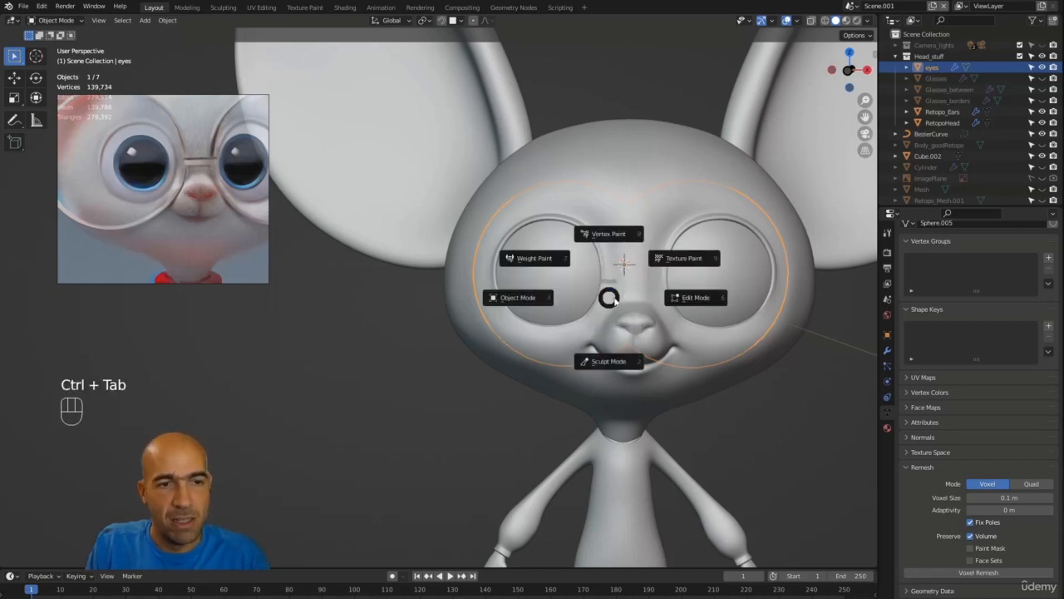
pyautogui.click(613, 300)
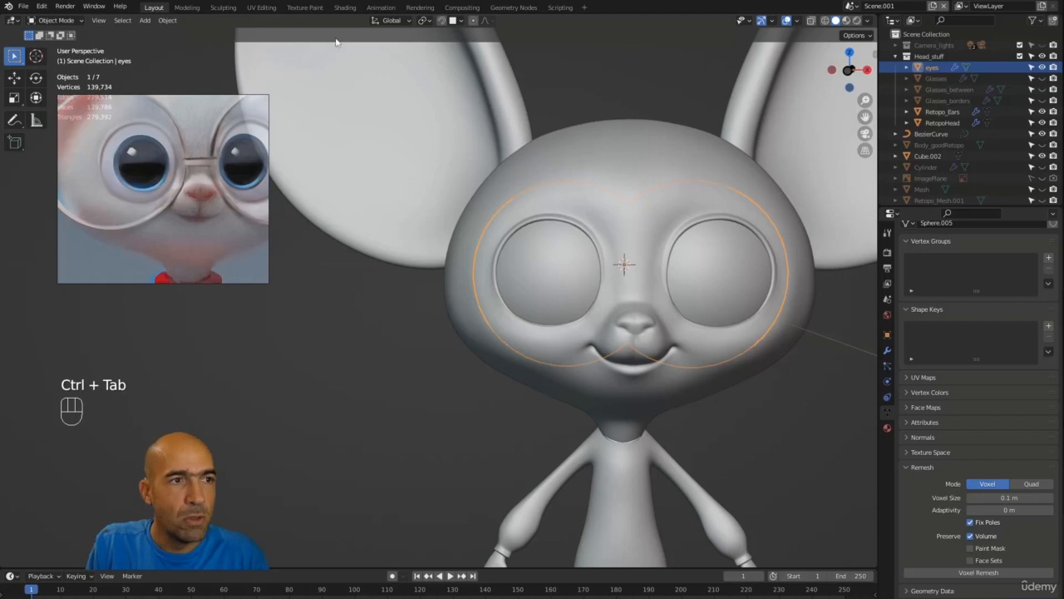
# Step: Switch to the UV Editing workspace and frame the mouse character's front and the empty UV grid
pyautogui.click(261, 7)
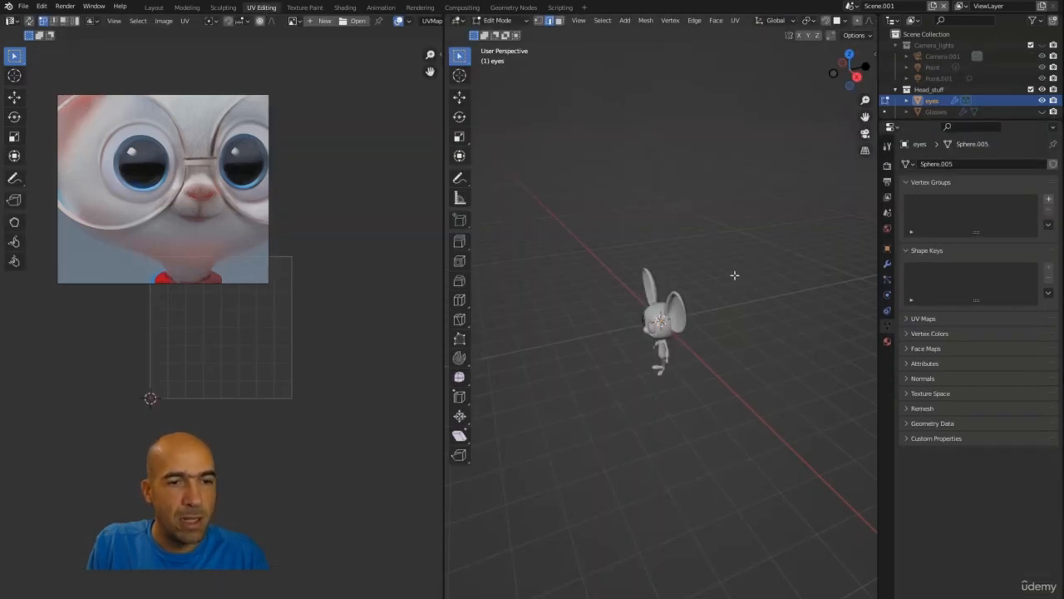
pyautogui.moveTo(720, 307); pyautogui.dragTo(857, 274, button='middle')
pyautogui.scroll(5, 751, 239)
pyautogui.moveTo(751, 240); pyautogui.dragTo(814, 296, button='middle')
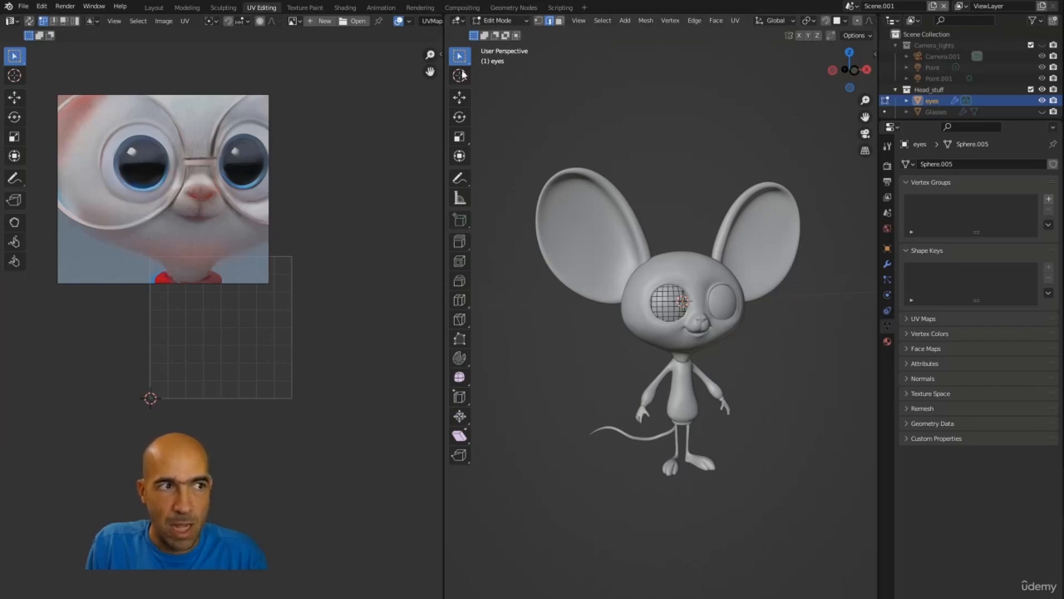
pyautogui.moveTo(221, 446); pyautogui.dragTo(292, 462, button='middle')
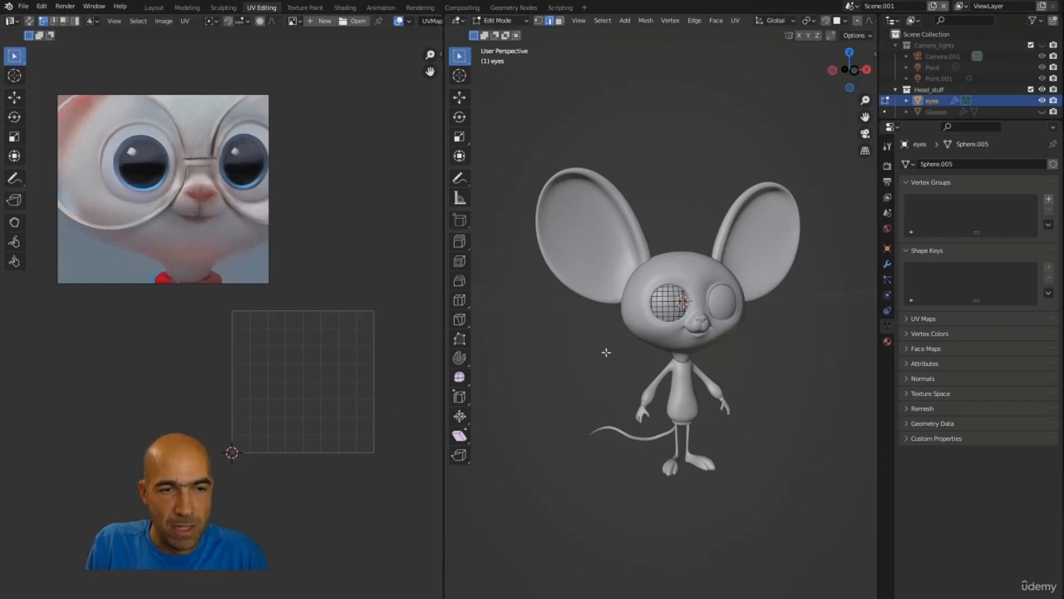
pyautogui.scroll(2, 670, 316)
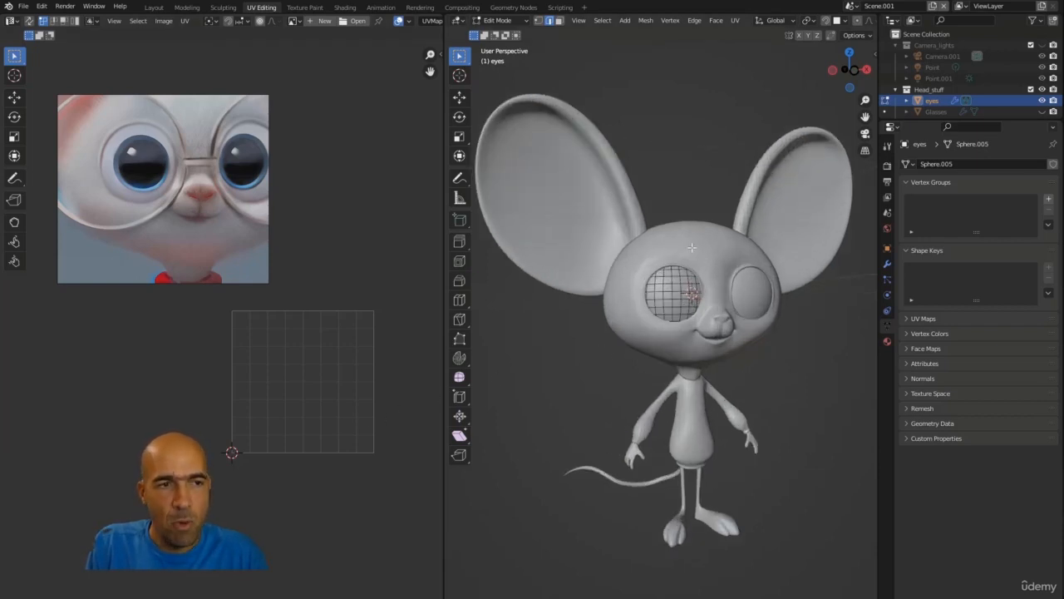
# Step: Leave Edit Mode on the eyes, enter it on the RetopoHead object and select its entire mesh
pyautogui.press('Tab')
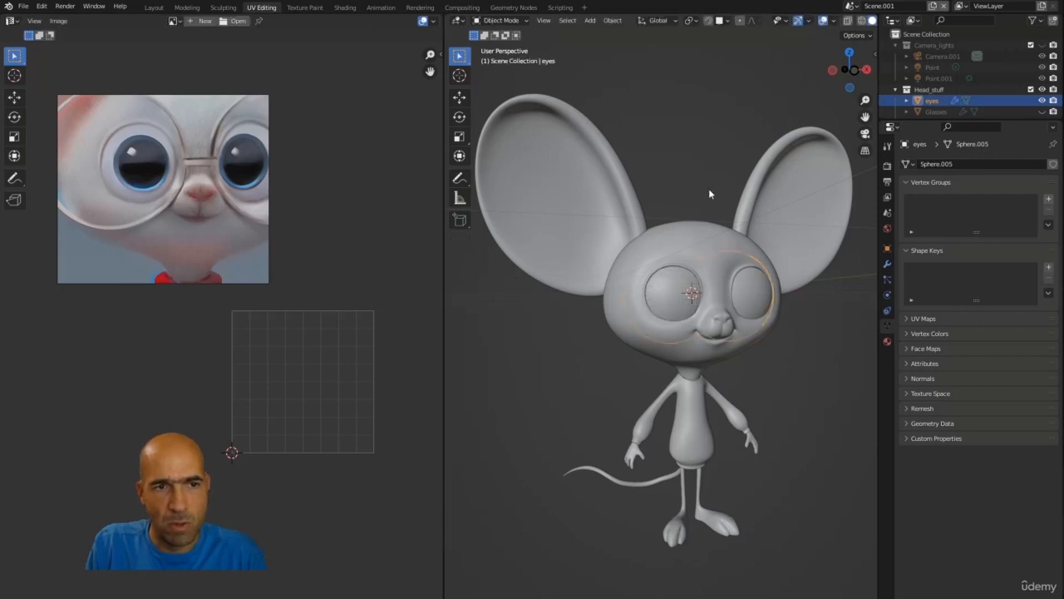
pyautogui.click(697, 249)
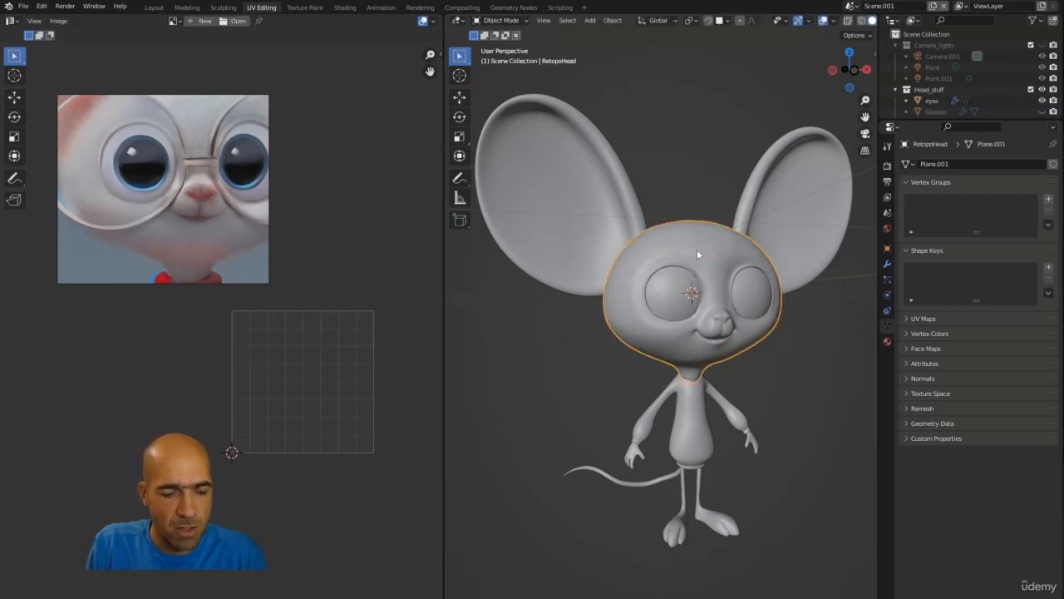
pyautogui.press('Tab')
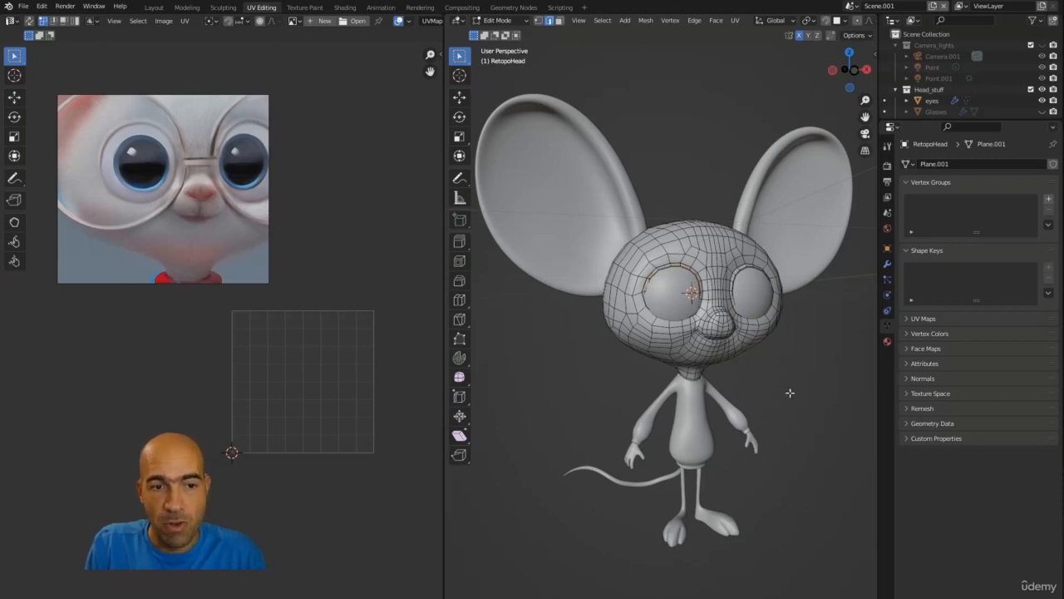
pyautogui.moveTo(798, 371); pyautogui.dragTo(795, 395, button='middle')
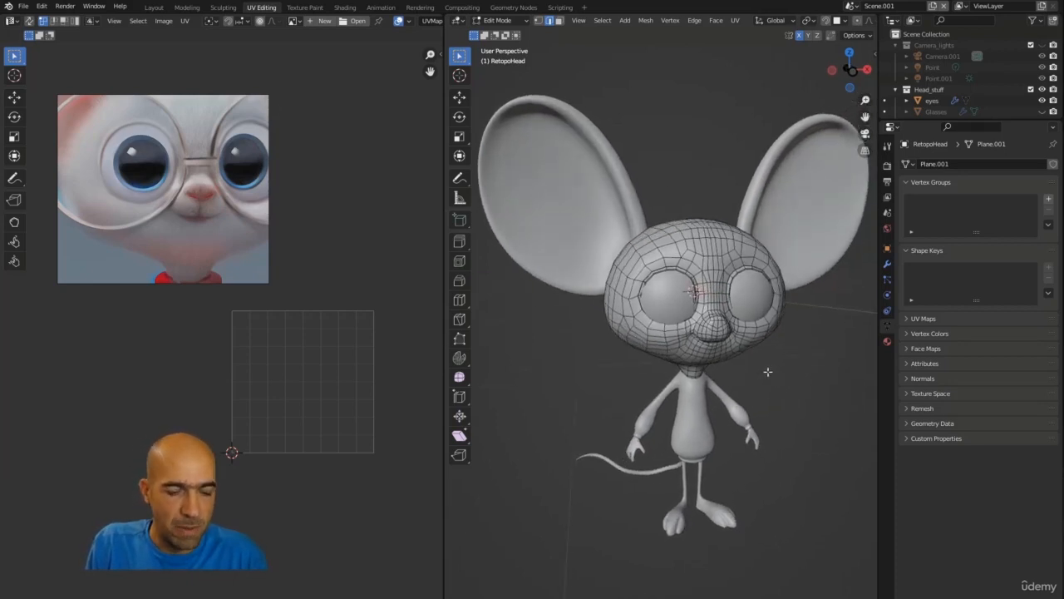
pyautogui.press('a')
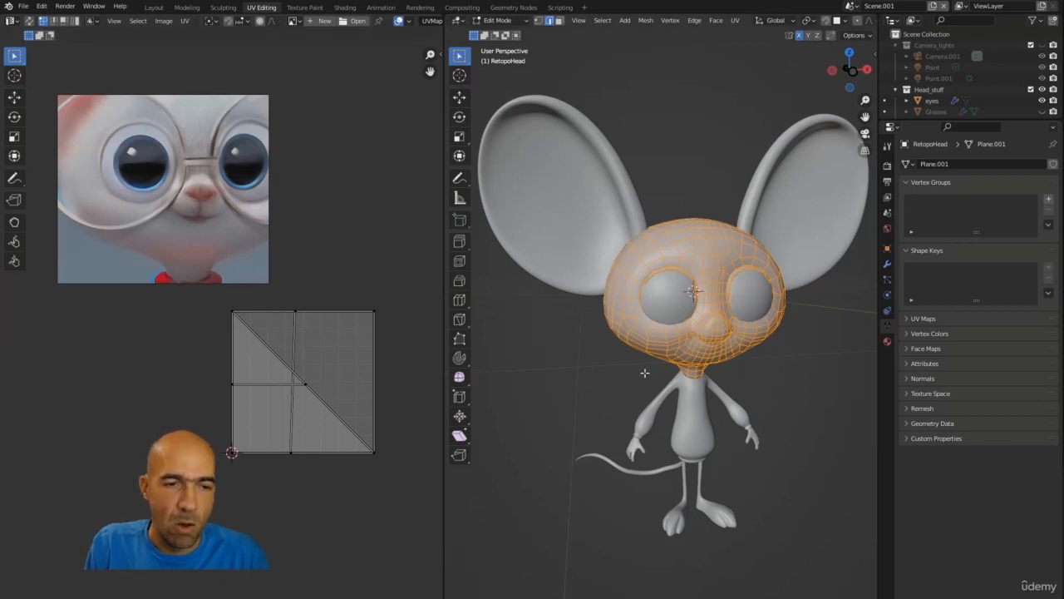
pyautogui.press('u')
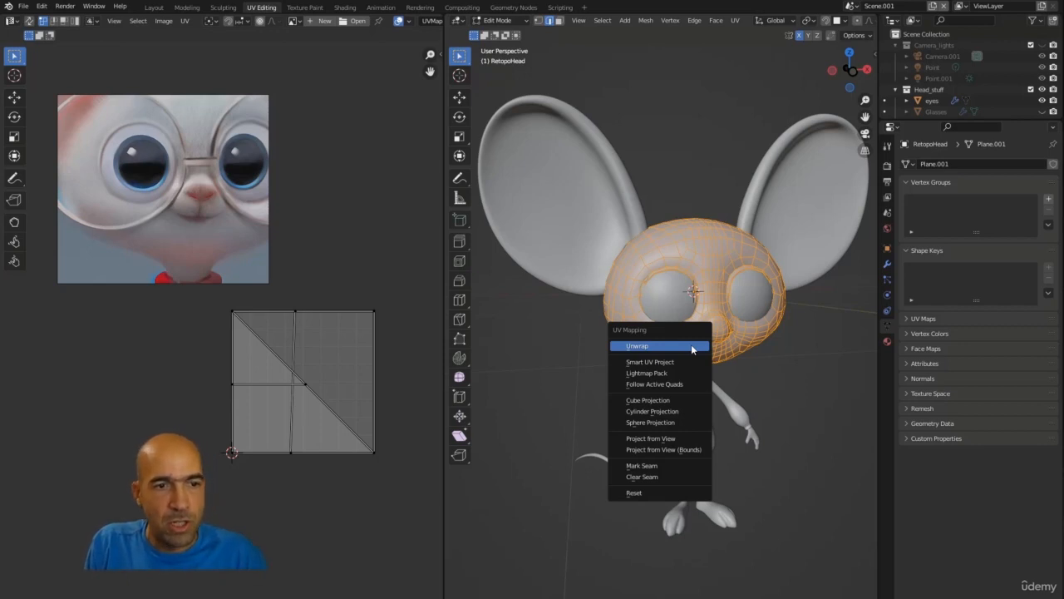
pyautogui.click(690, 347)
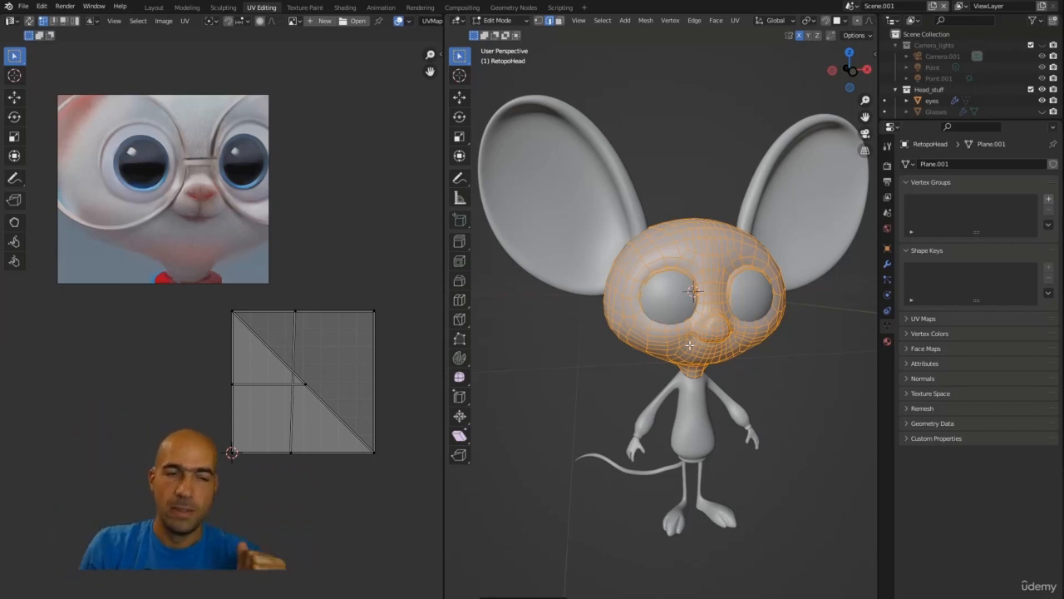
pyautogui.rightClick(698, 343)
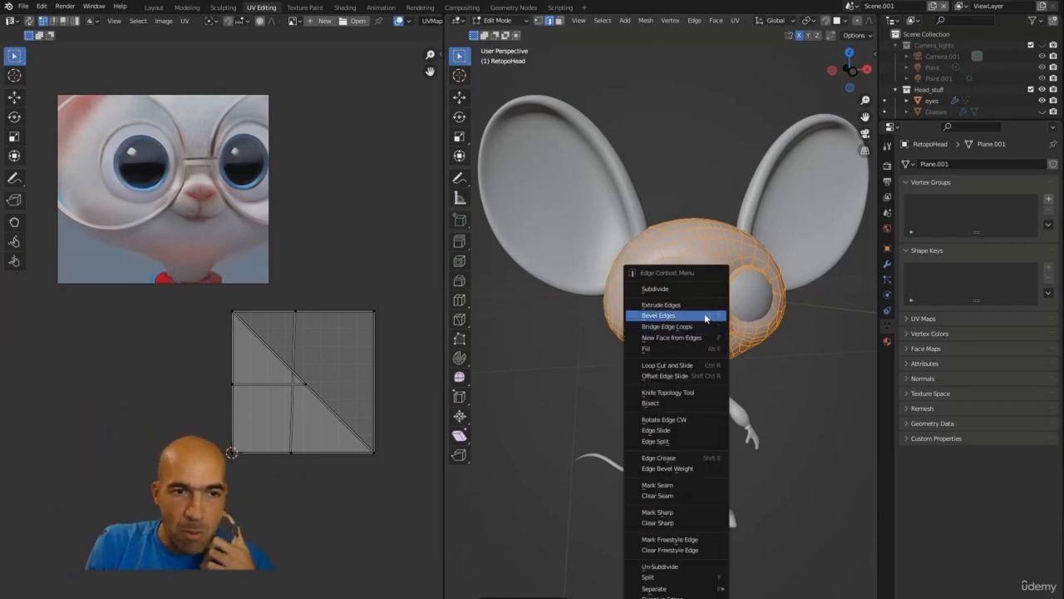
pyautogui.press('u')
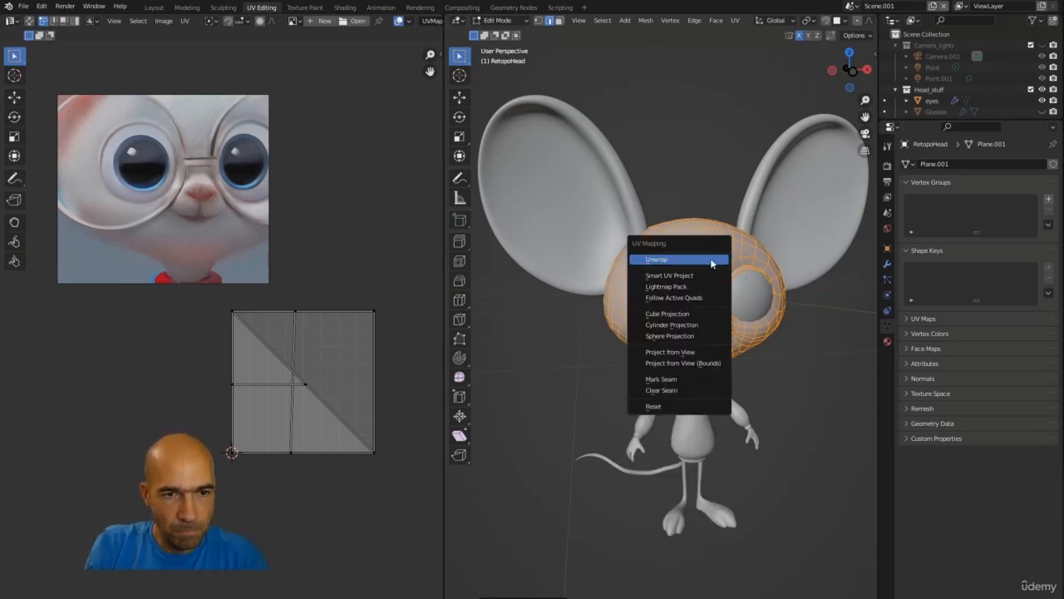
pyautogui.click(709, 149)
# Step: Unwrap the whole head mesh with Smart UV Project, using an angle limit of 80.9° and an island margin of 0.020
pyautogui.press('a')
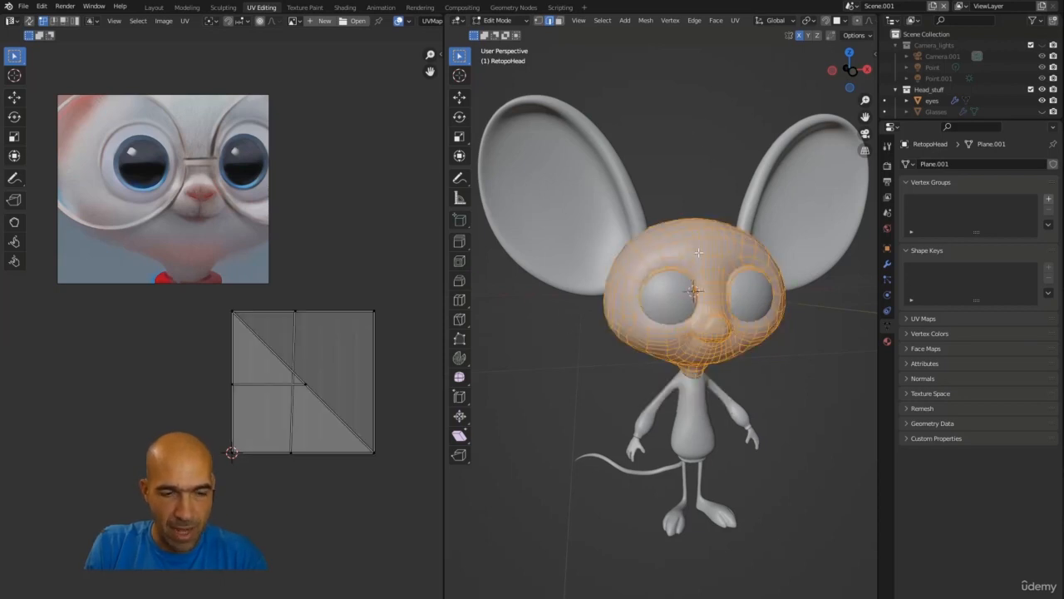
pyautogui.press('u')
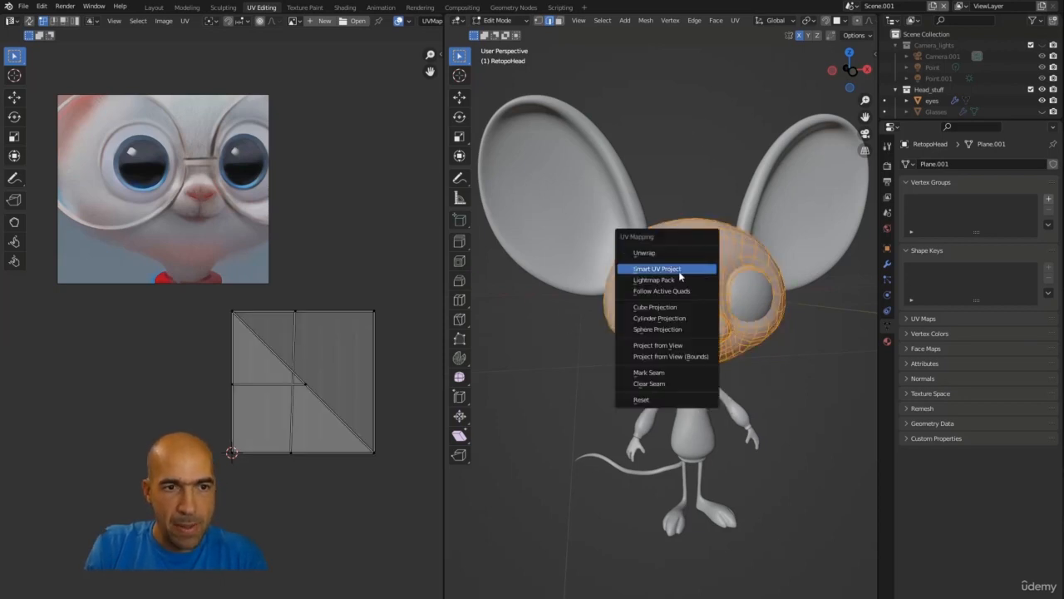
pyautogui.click(679, 269)
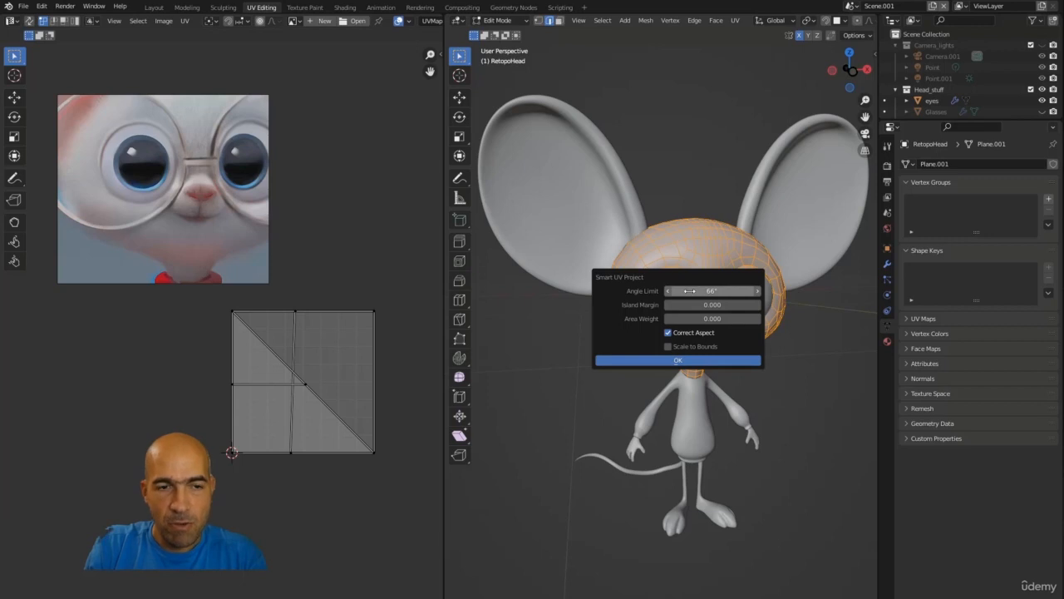
pyautogui.moveTo(690, 291); pyautogui.dragTo(693, 290)
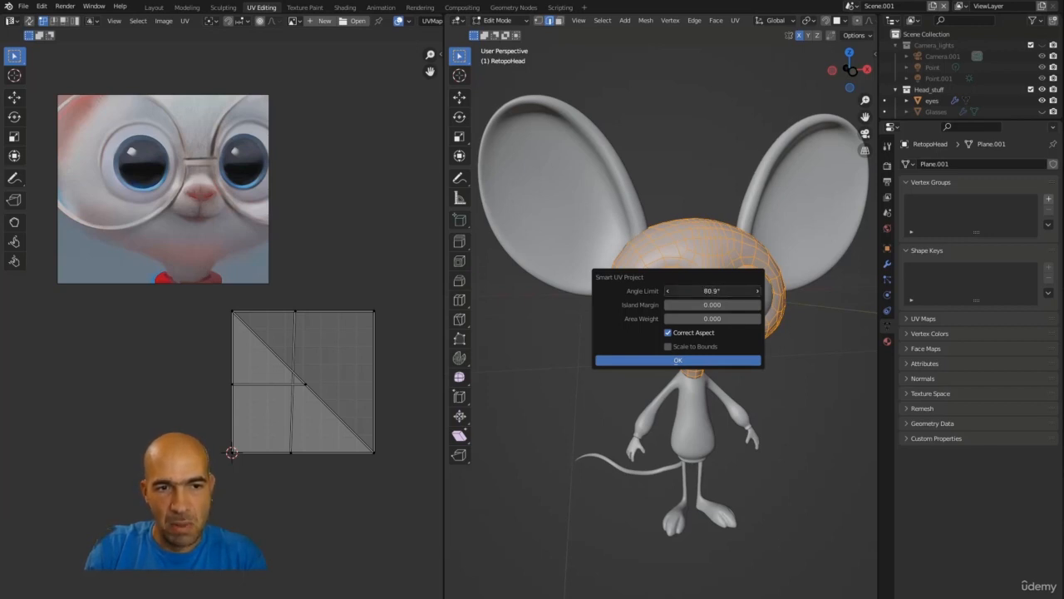
pyautogui.click(759, 305)
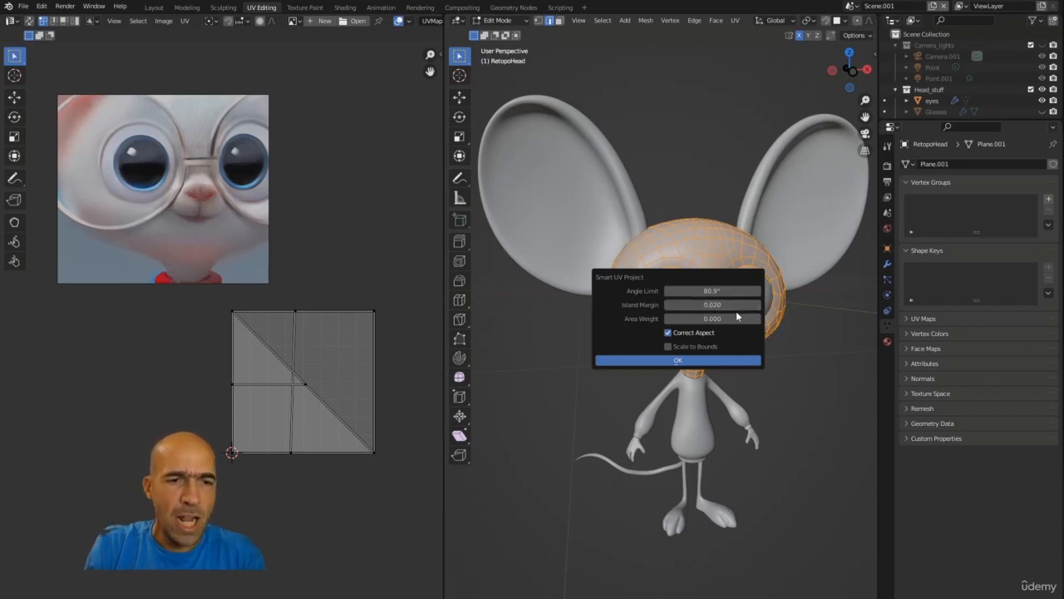
pyautogui.click(678, 359)
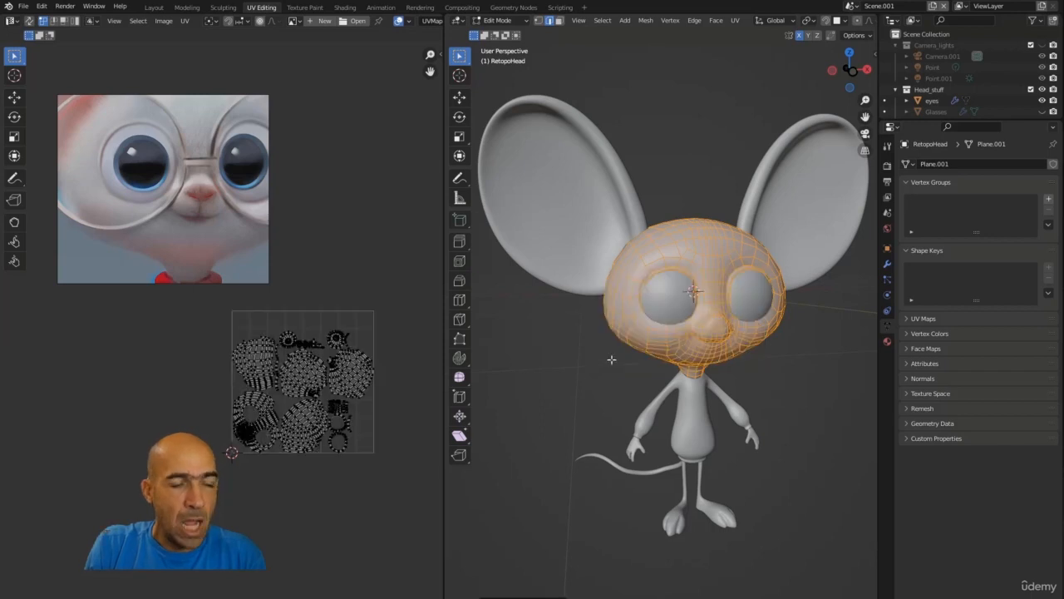
pyautogui.scroll(4, 244, 434)
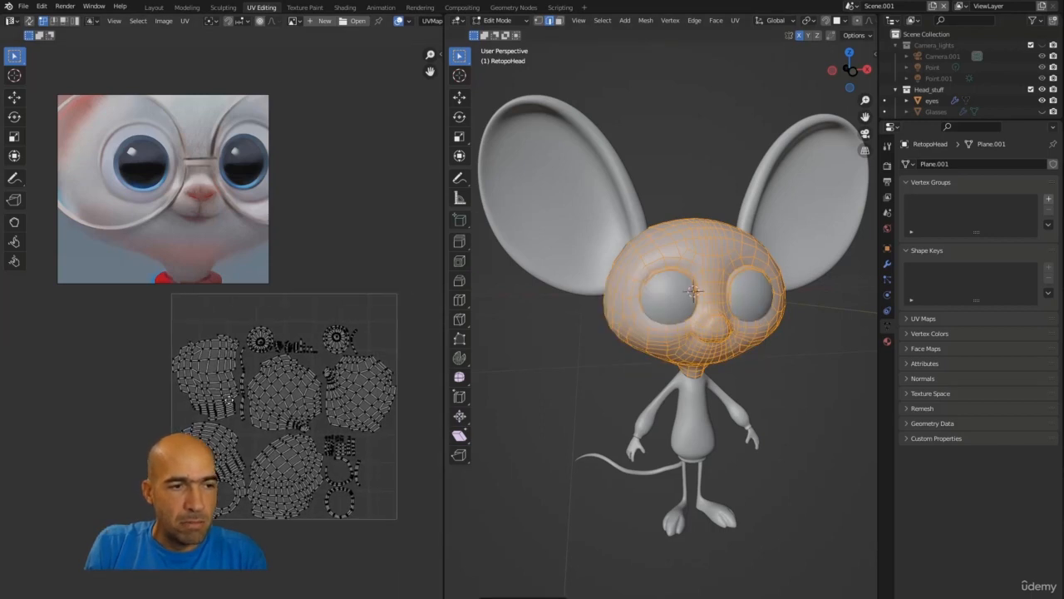
pyautogui.moveTo(376, 450); pyautogui.dragTo(341, 407, button='middle')
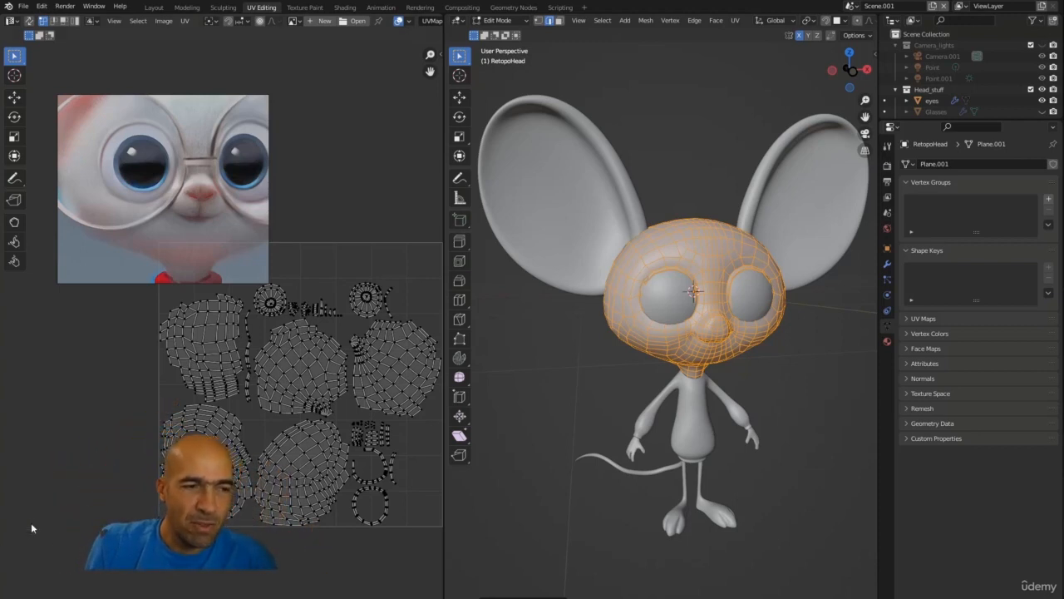
# Step: Examine the head's unwrapped UV islands by selecting individual large islands and the cluster of small fragments between the round ones
pyautogui.scroll(-2, 396, 431)
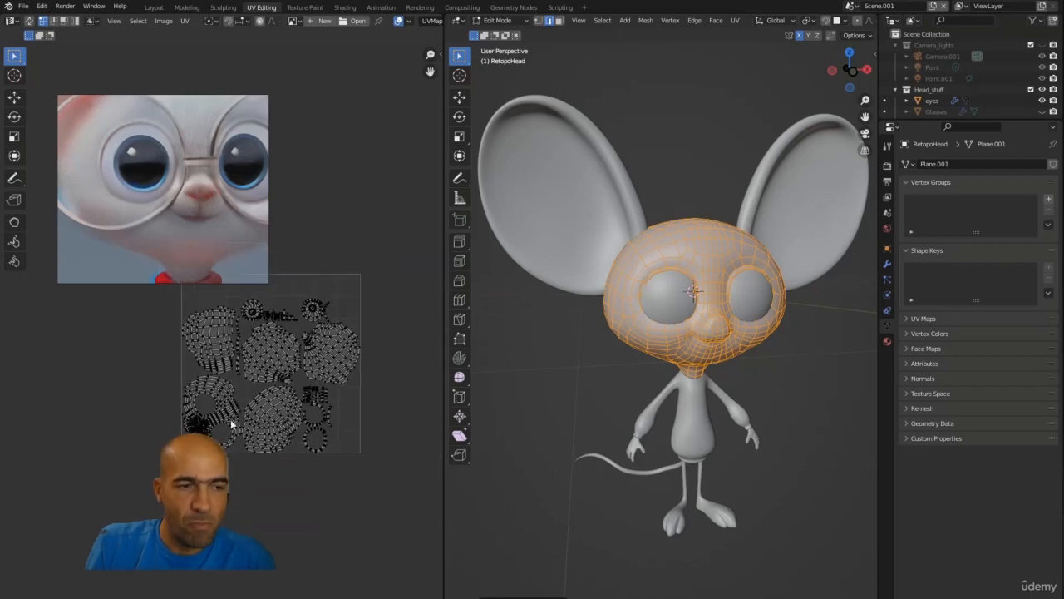
pyautogui.scroll(3, 328, 322)
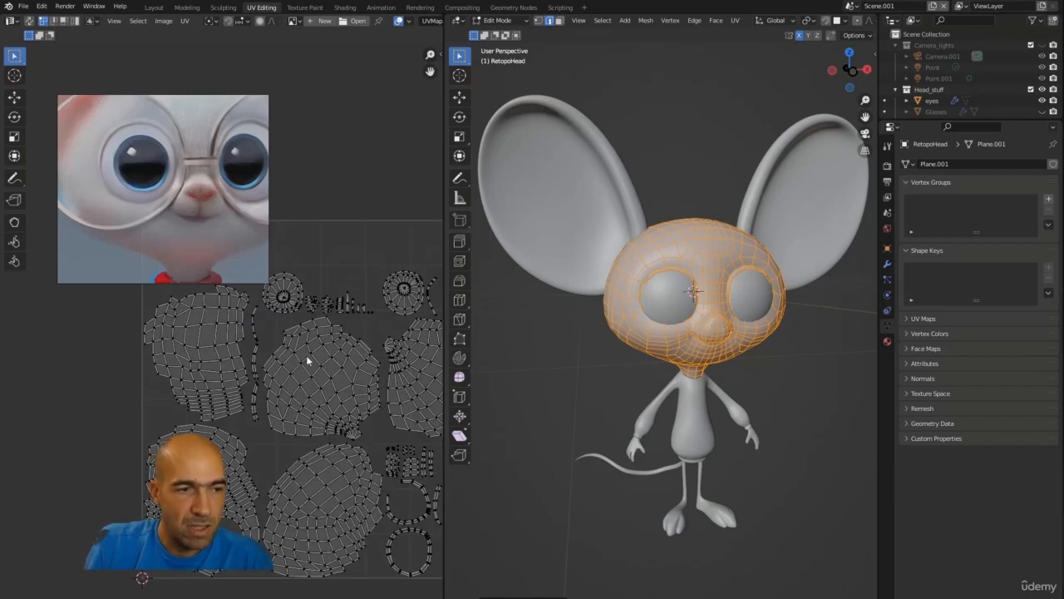
pyautogui.press('l')
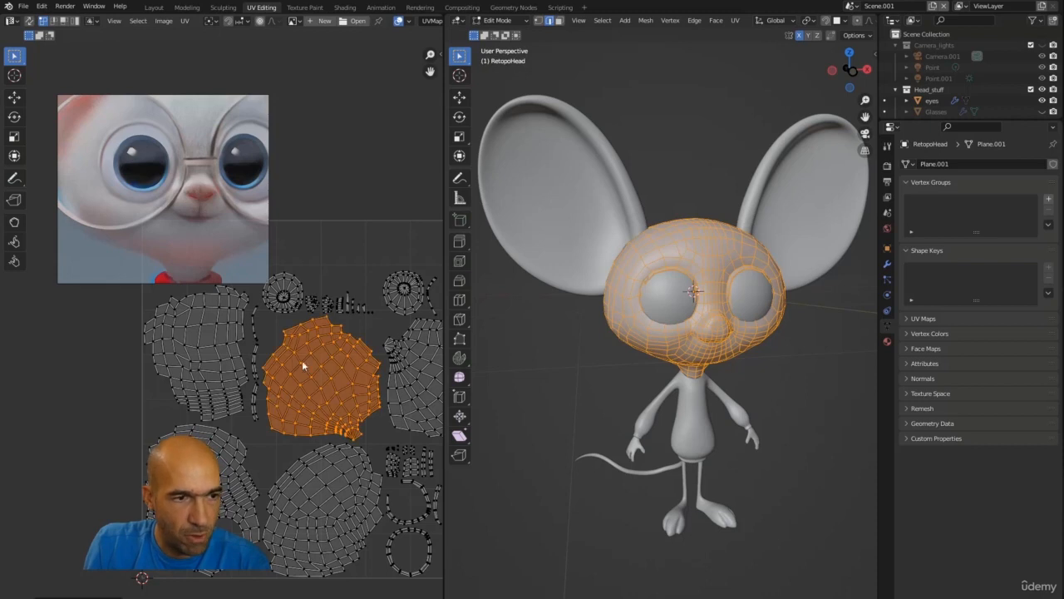
pyautogui.click(223, 349)
pyautogui.press('l')
pyautogui.click(228, 467)
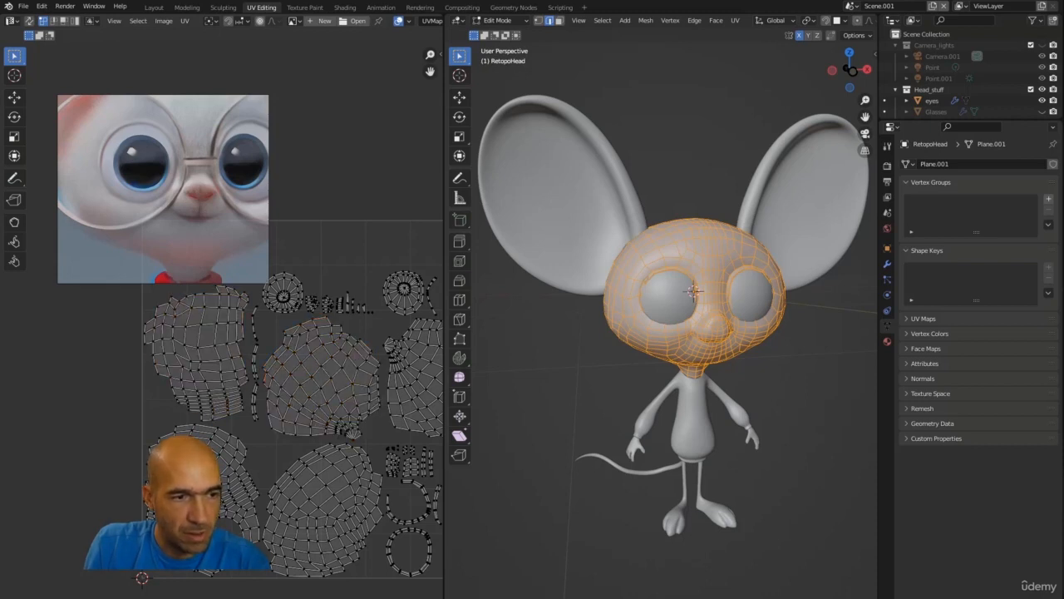
pyautogui.press('l')
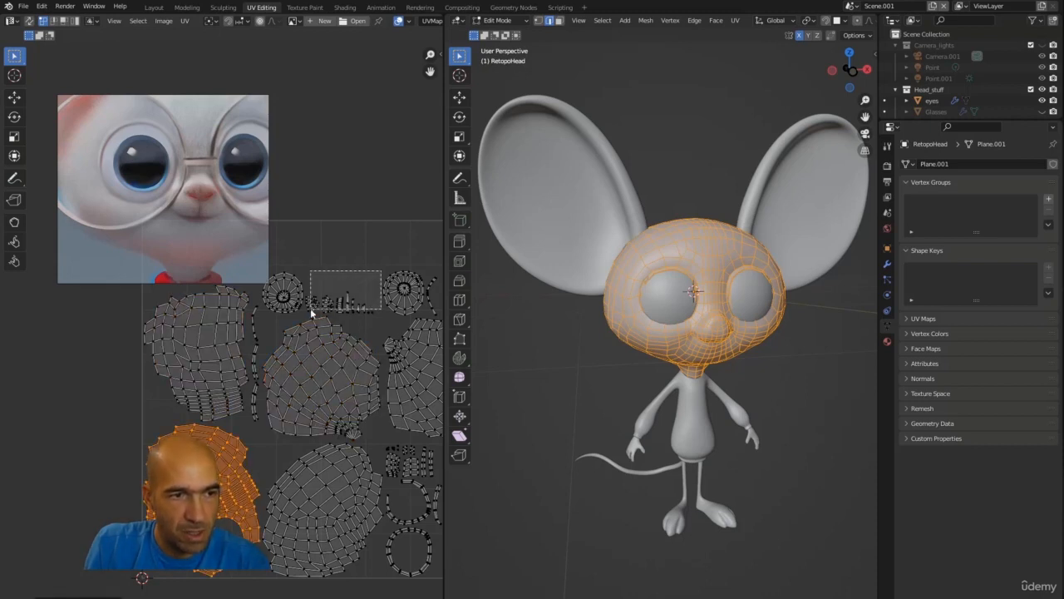
pyautogui.moveTo(311, 312); pyautogui.dragTo(311, 312)
pyautogui.moveTo(375, 287); pyautogui.dragTo(351, 313)
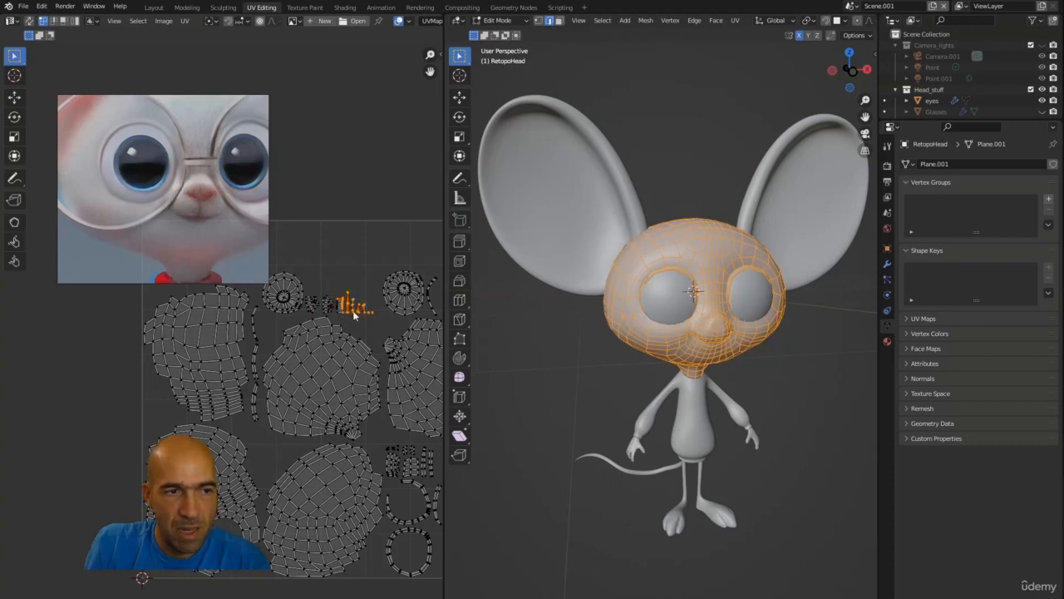
pyautogui.scroll(-3, 354, 313)
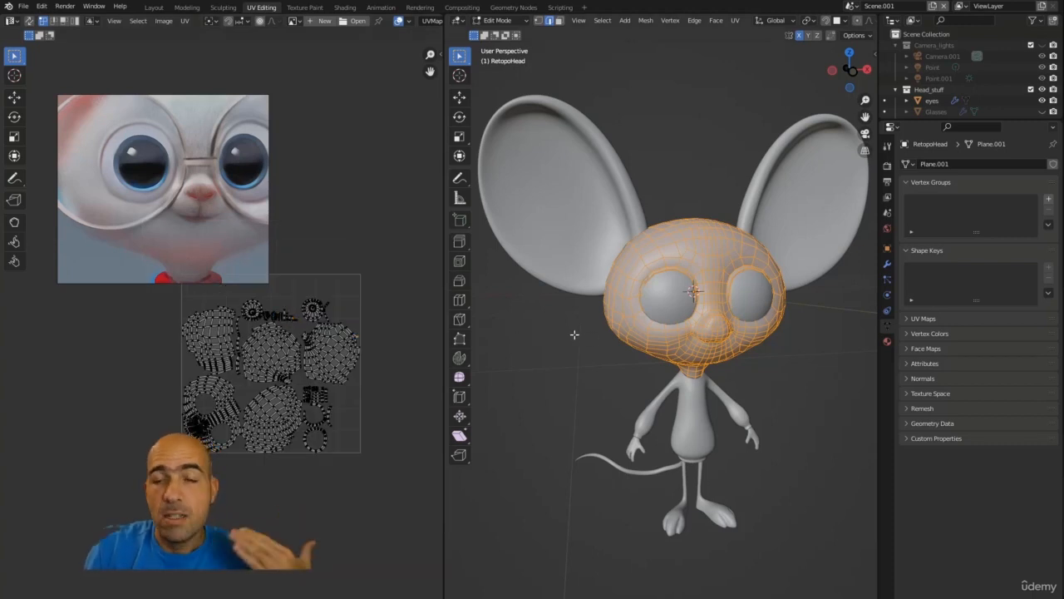
# Step: Leave Edit Mode on the head, enter it on the eyes object and select its entire mesh to show its UV layout
pyautogui.hotkey('alt', 'a')
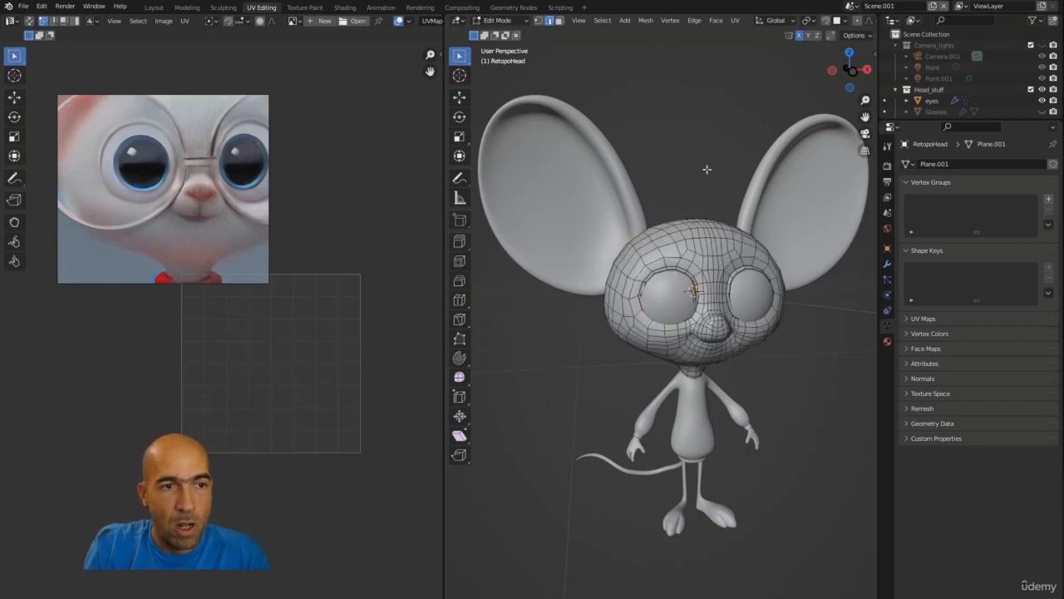
pyautogui.press('Tab')
pyautogui.click(678, 293)
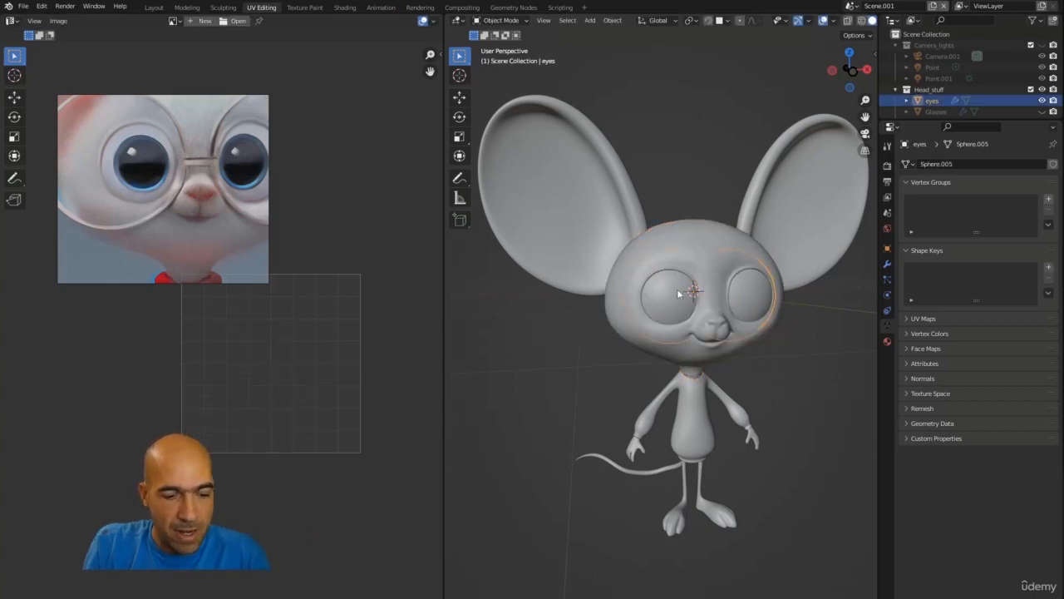
pyautogui.press('Tab')
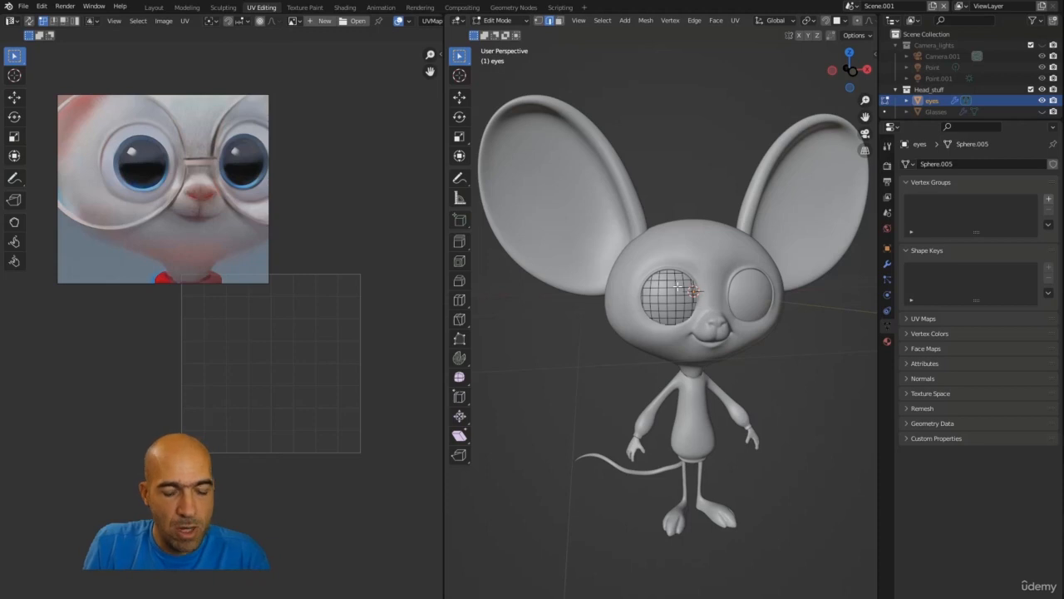
pyautogui.press('a')
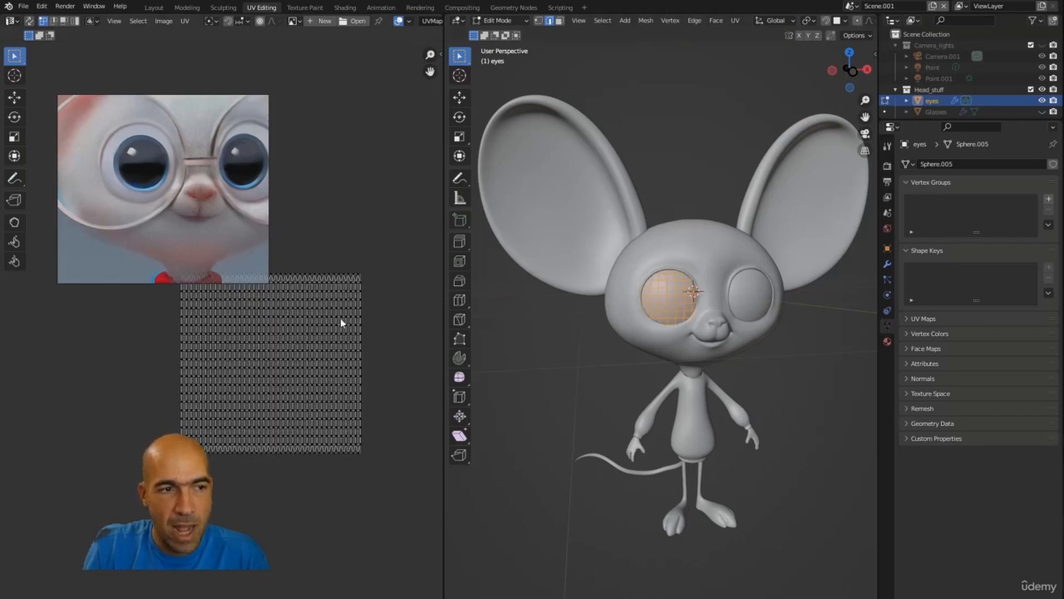
pyautogui.moveTo(340, 317); pyautogui.dragTo(336, 370, button='middle')
pyautogui.scroll(2, 336, 370)
pyautogui.scroll(-1, 336, 370)
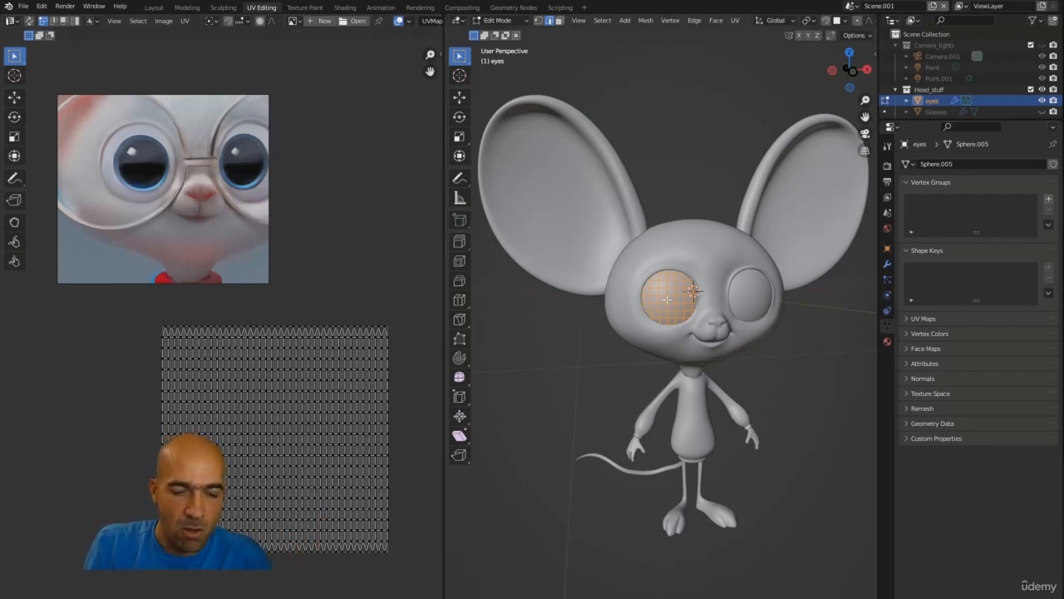
# Step: Try Smart UV Project on the whole eye mesh, then undo the unwrap
pyautogui.press('u')
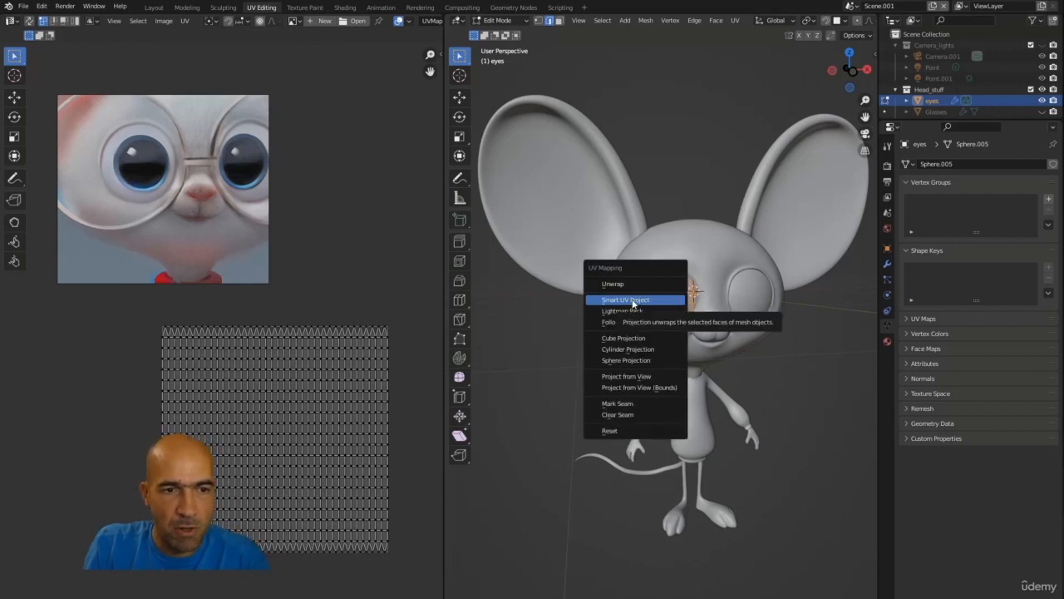
pyautogui.click(667, 301)
pyautogui.click(654, 387)
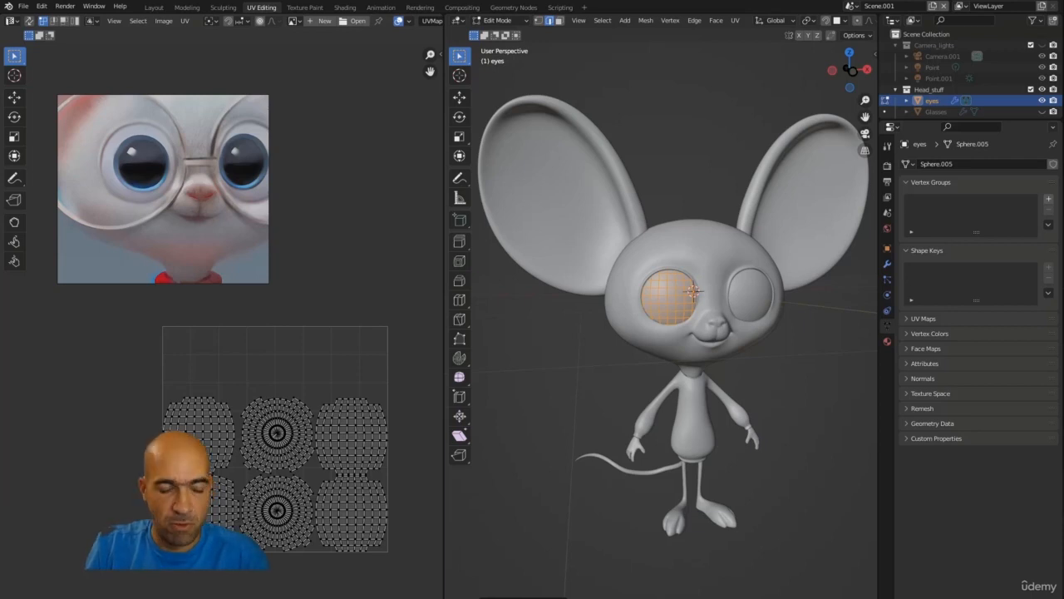
pyautogui.hotkey('ctrl', 'z')
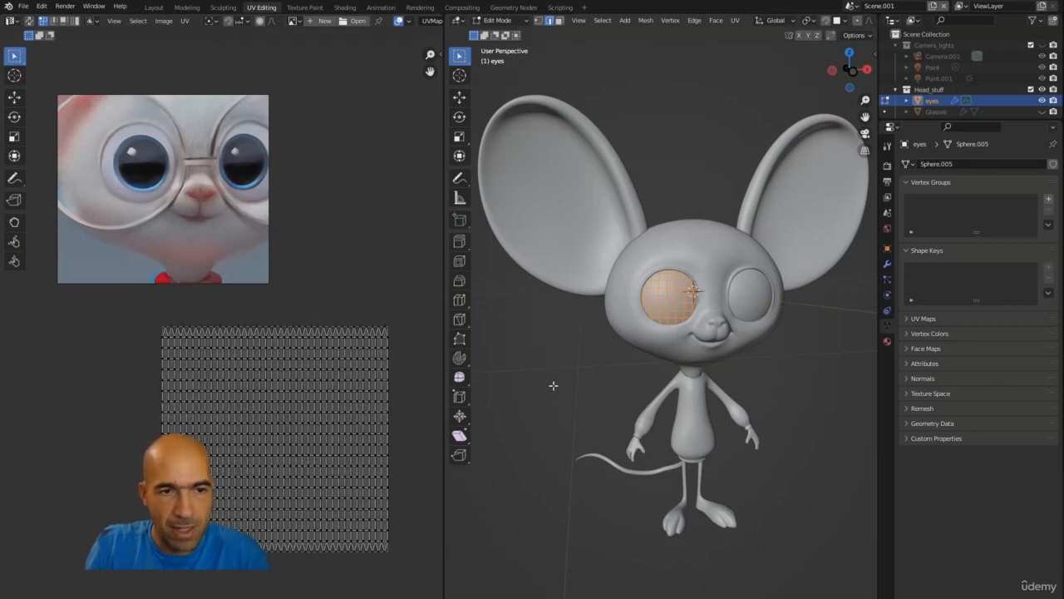
# Step: Reselect the whole eye mesh and enable UV Sync Selection
pyautogui.hotkey('alt', 'a')
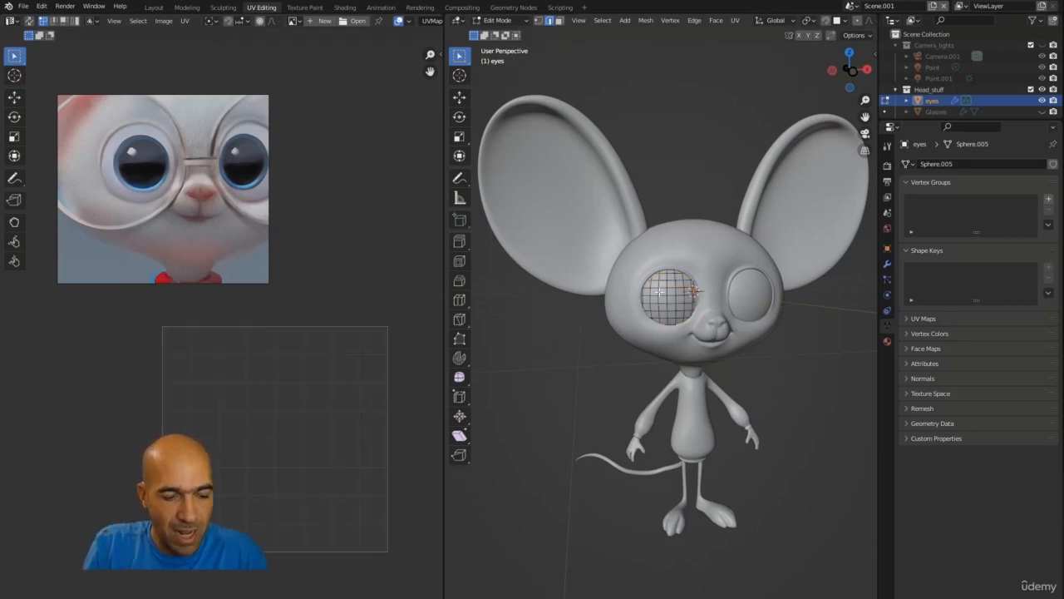
pyautogui.press('a')
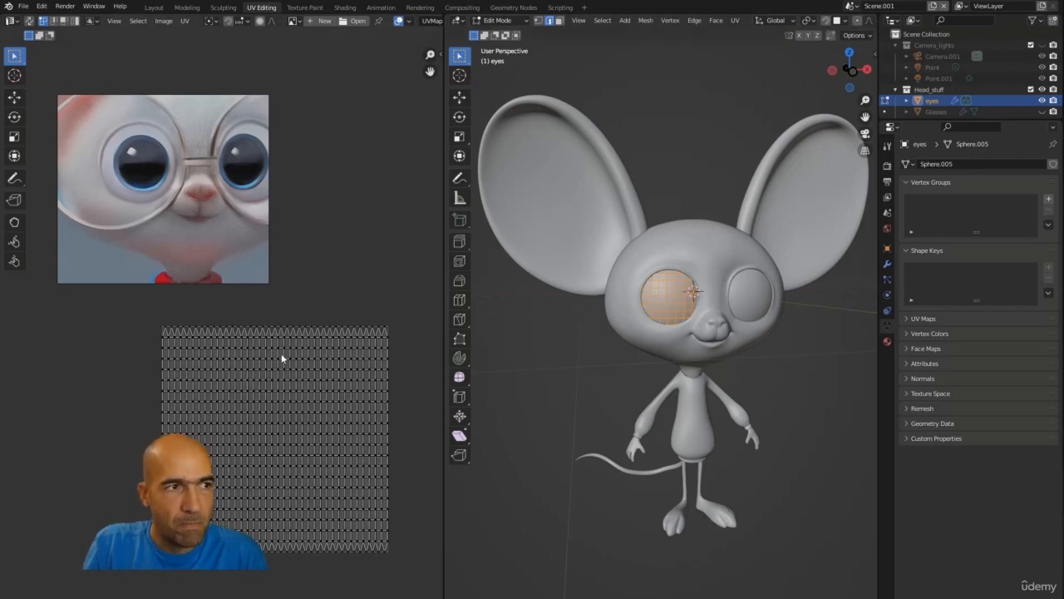
pyautogui.click(29, 22)
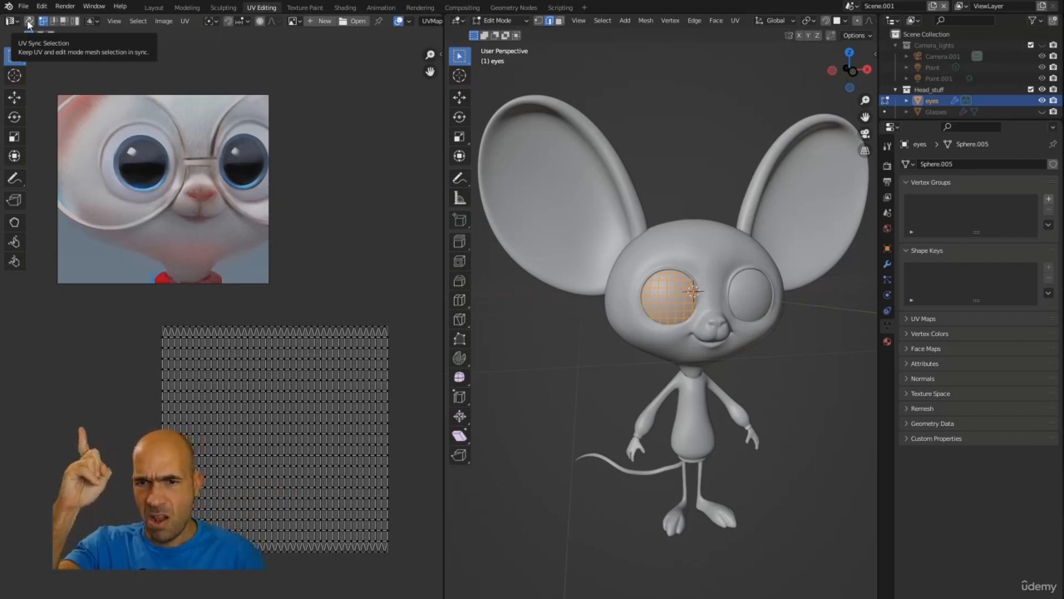
pyautogui.click(28, 22)
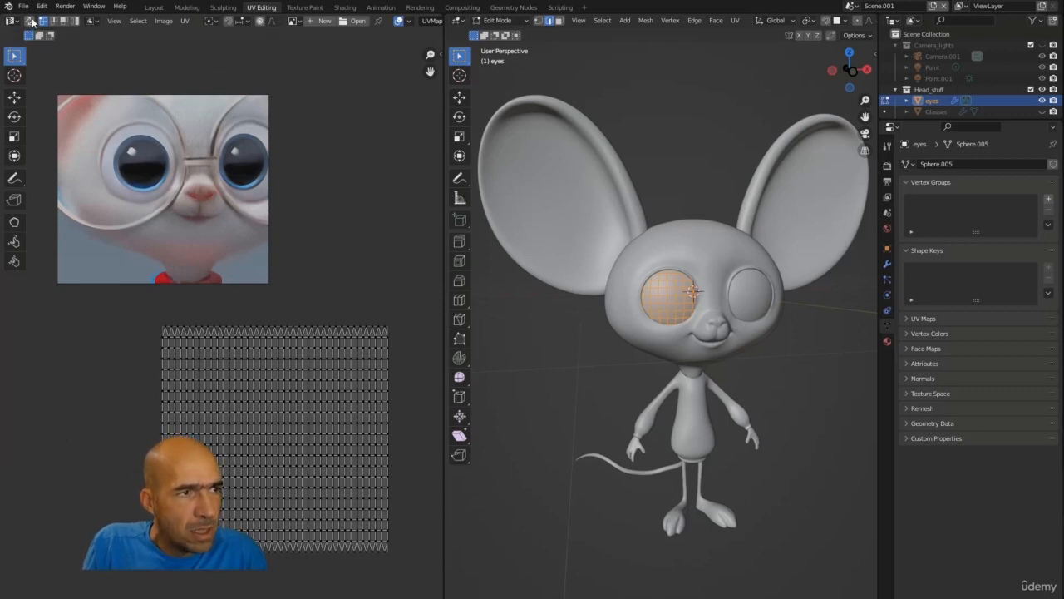
pyautogui.click(31, 22)
# Step: Box-select several patches of the eye's UV grid to compare them with the matching mesh faces, and clear the selection
pyautogui.click(565, 395)
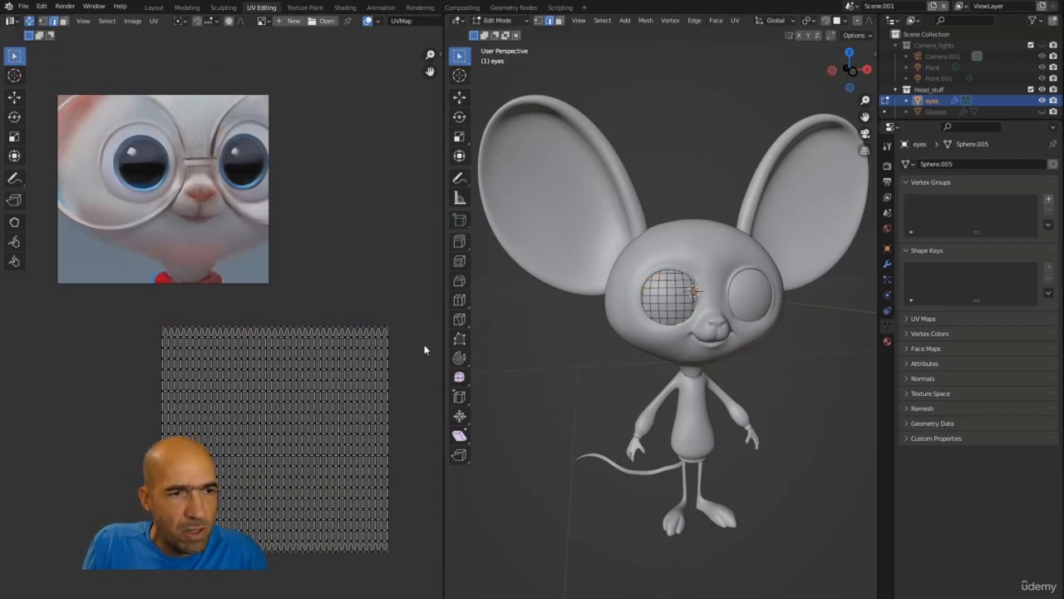
pyautogui.moveTo(402, 299); pyautogui.dragTo(321, 384)
pyautogui.moveTo(345, 312); pyautogui.dragTo(209, 398)
pyautogui.moveTo(131, 348); pyautogui.dragTo(200, 439)
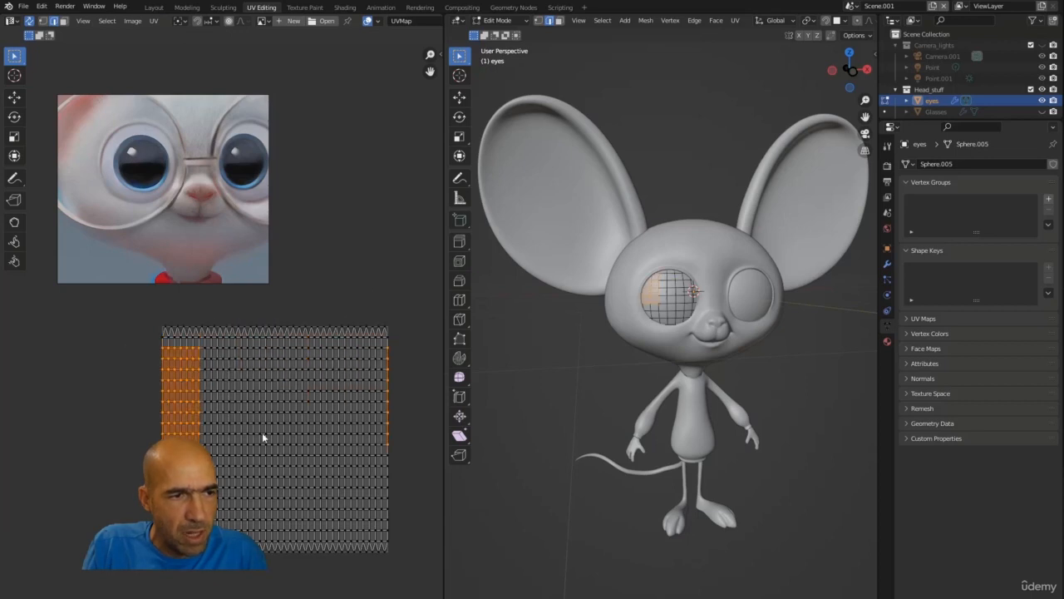
pyautogui.moveTo(376, 283); pyautogui.dragTo(218, 527)
pyautogui.moveTo(326, 281); pyautogui.dragTo(238, 543)
pyautogui.click(359, 243)
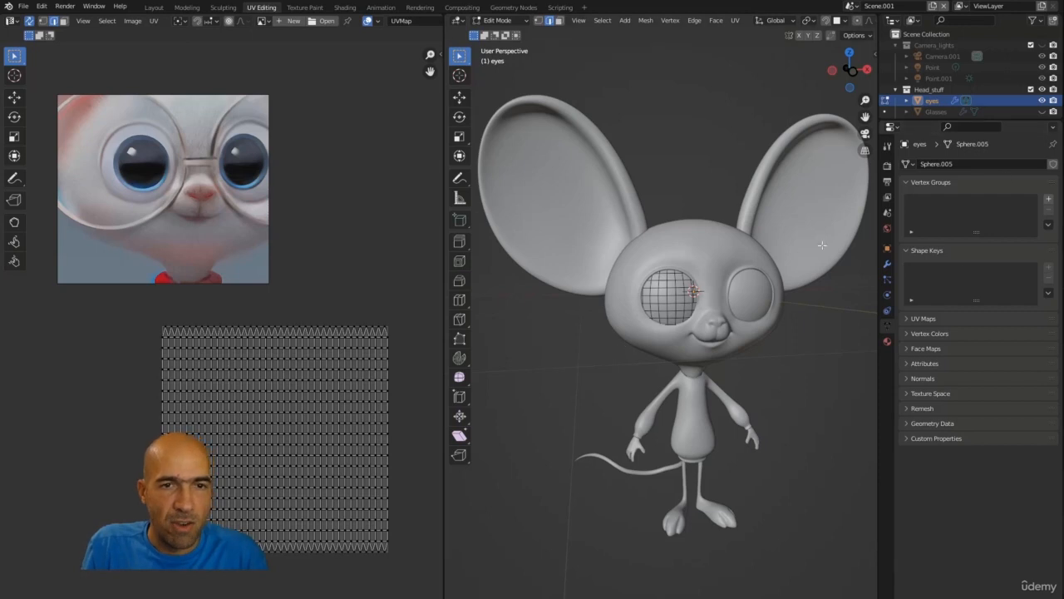
# Step: Turn on the Screencast Keys display in the 3D viewport
pyautogui.press('n')
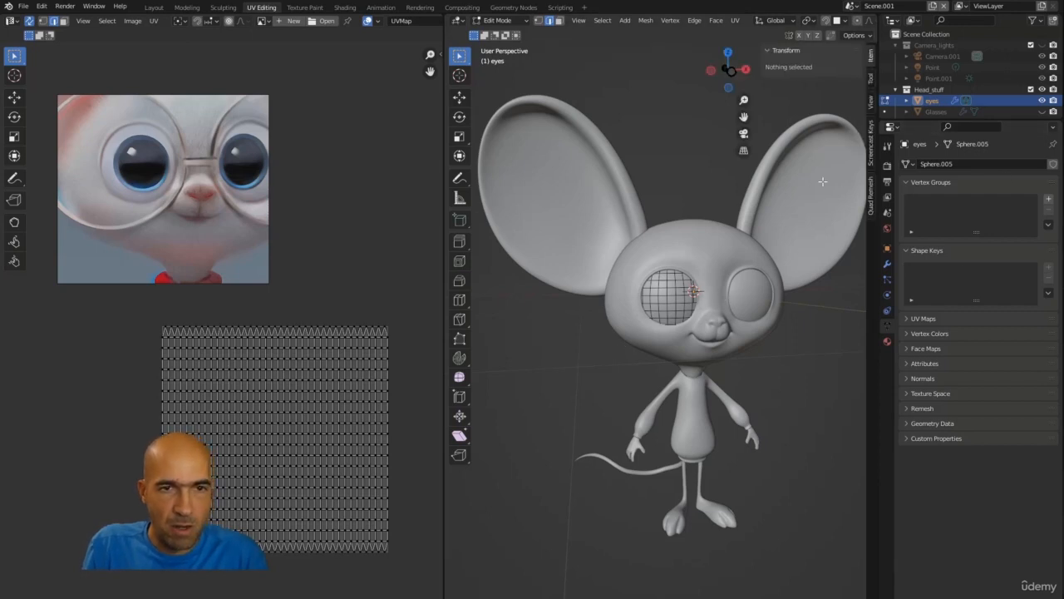
pyautogui.click(871, 160)
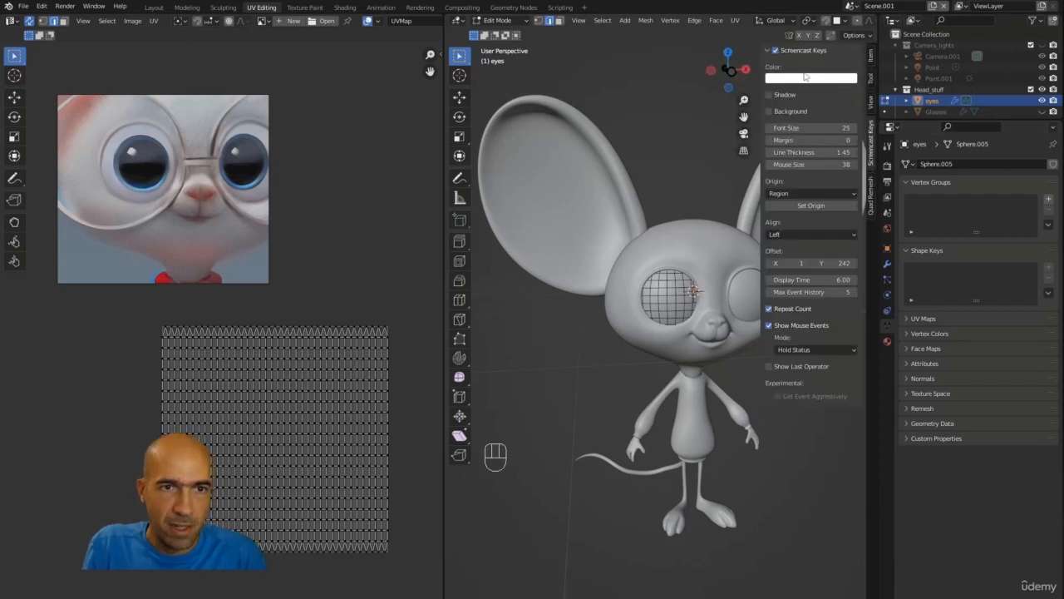
pyautogui.press('n')
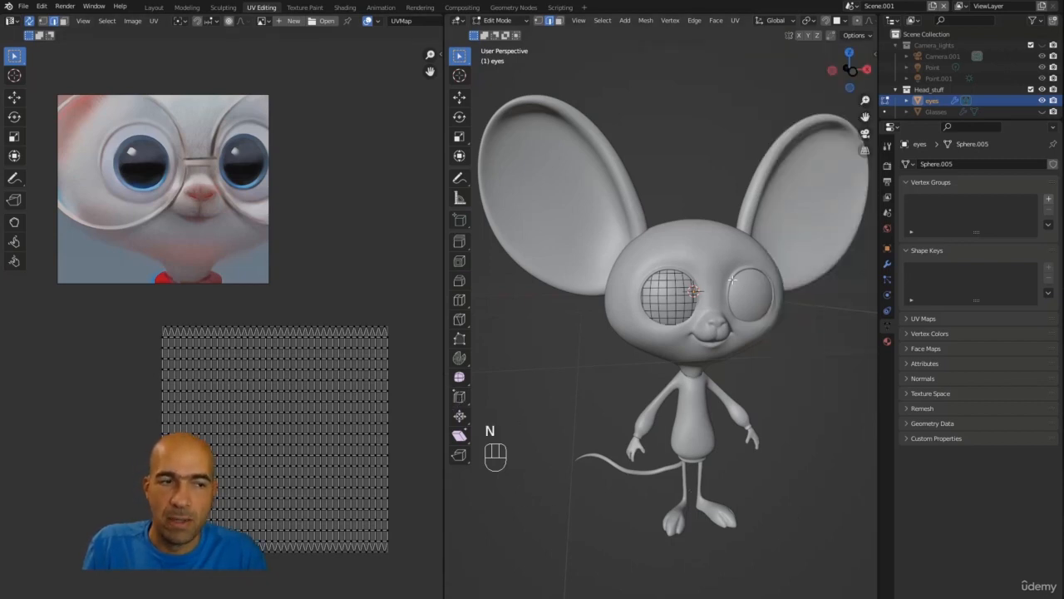
# Step: Switch to the Texture Paint workspace, frame the mouse's face from the front and widen the 3D viewport
pyautogui.click(305, 8)
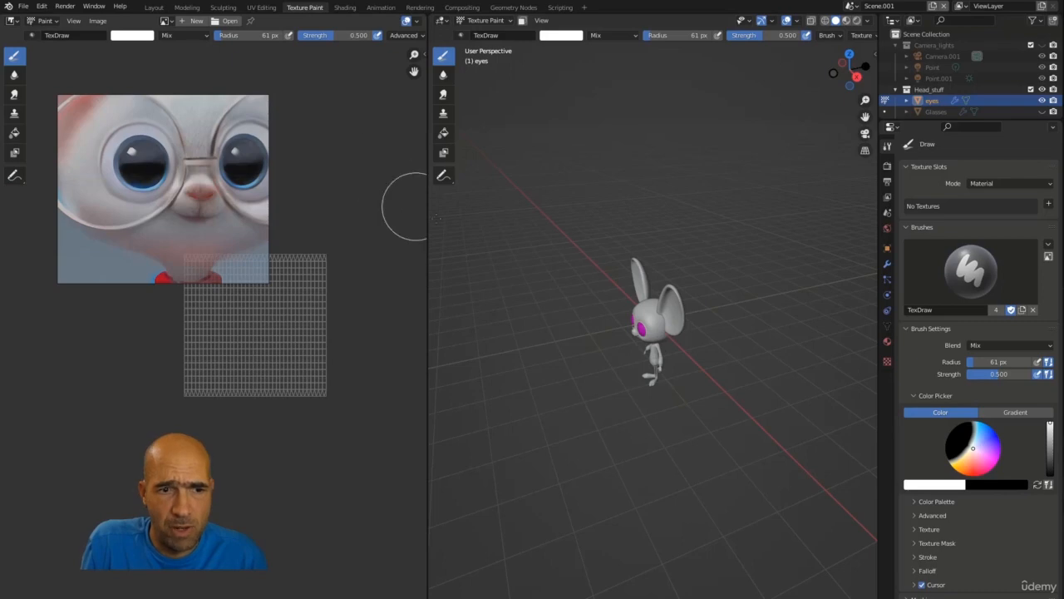
pyautogui.moveTo(567, 315); pyautogui.dragTo(658, 172, button='middle')
pyautogui.moveTo(426, 241); pyautogui.dragTo(277, 251)
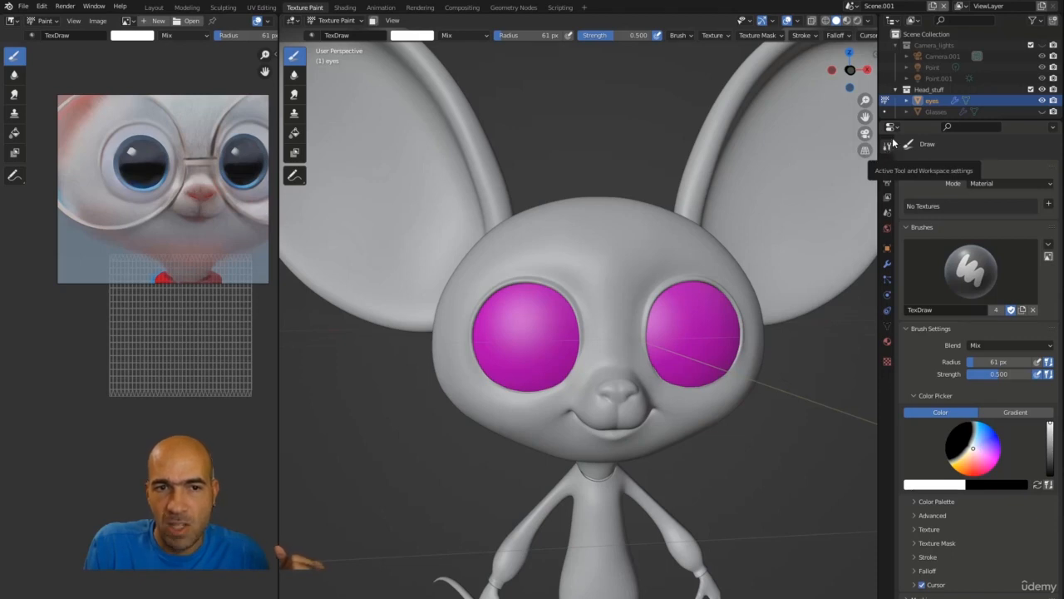
pyautogui.click(887, 166)
pyautogui.click(887, 181)
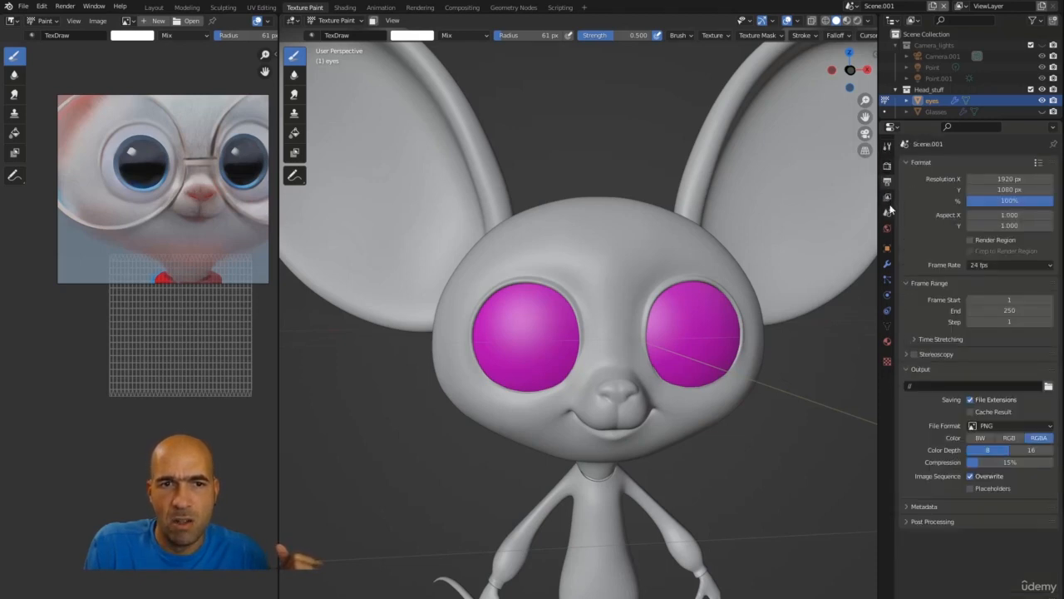
pyautogui.click(888, 213)
pyautogui.click(888, 228)
pyautogui.click(888, 147)
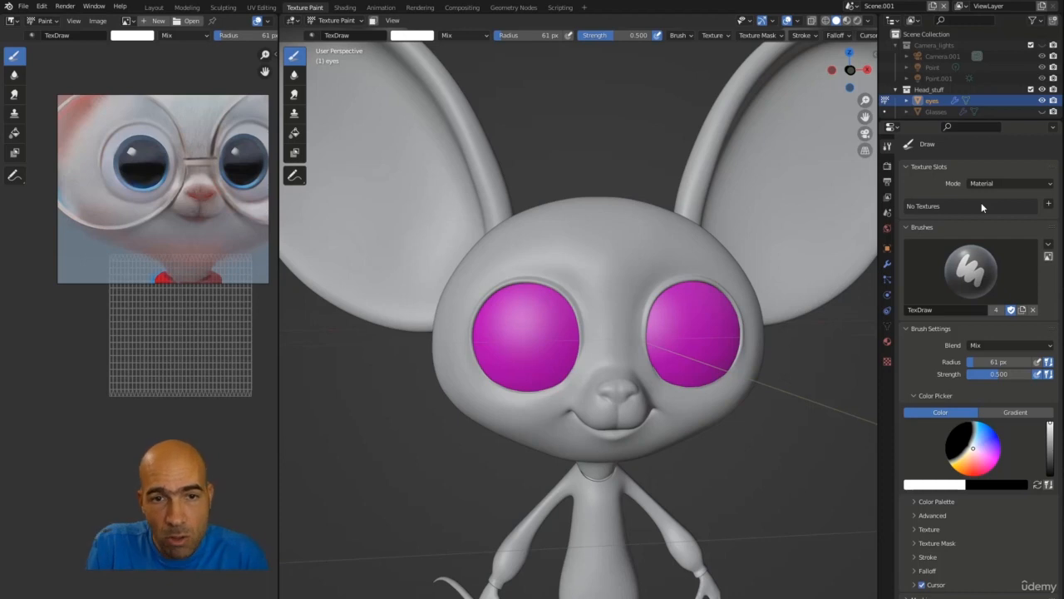
# Step: Try to add a Base Color texture paint slot 2048 px wide to the eyes, and cancel it
pyautogui.click(1049, 206)
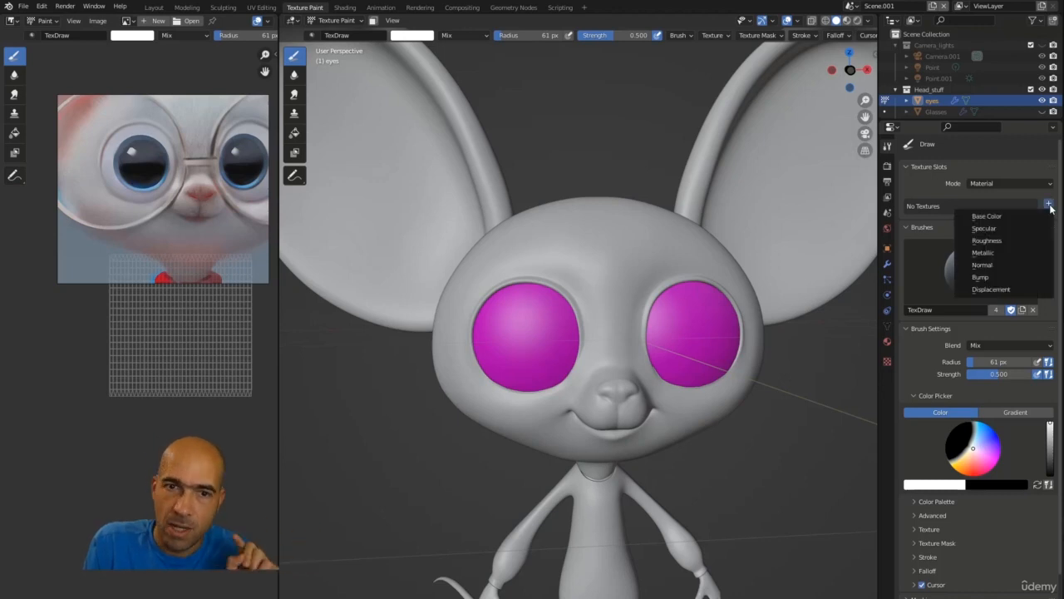
pyautogui.click(1009, 218)
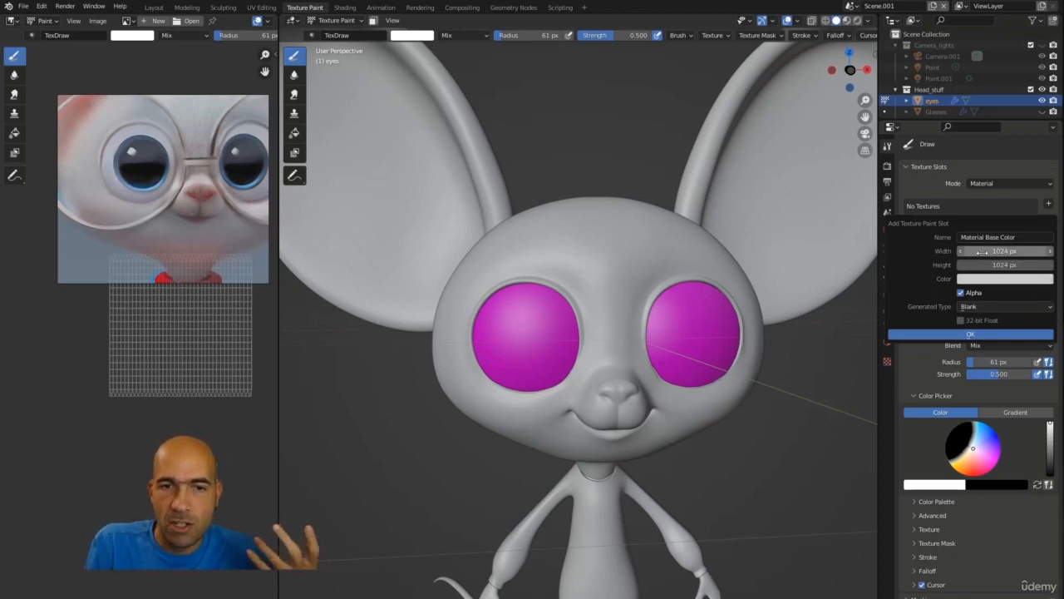
pyautogui.click(1004, 251)
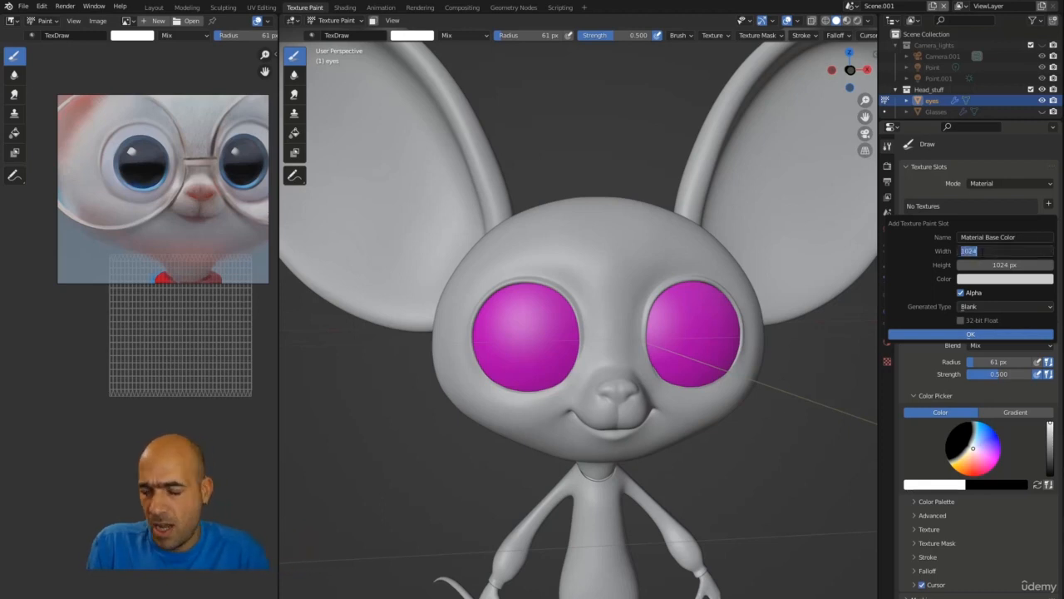
pyautogui.write('2048')
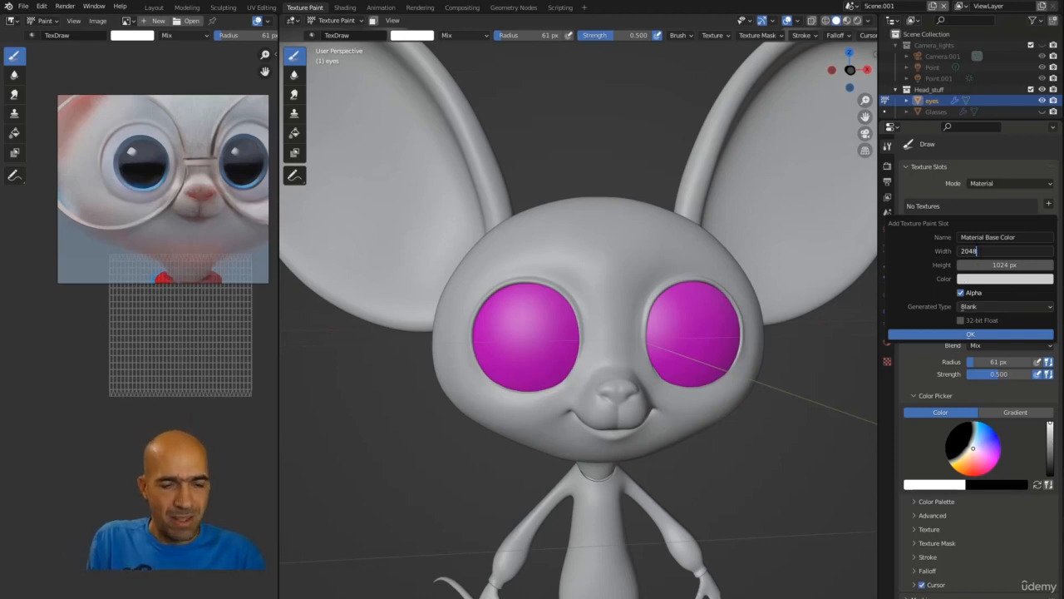
pyautogui.press('Escape')
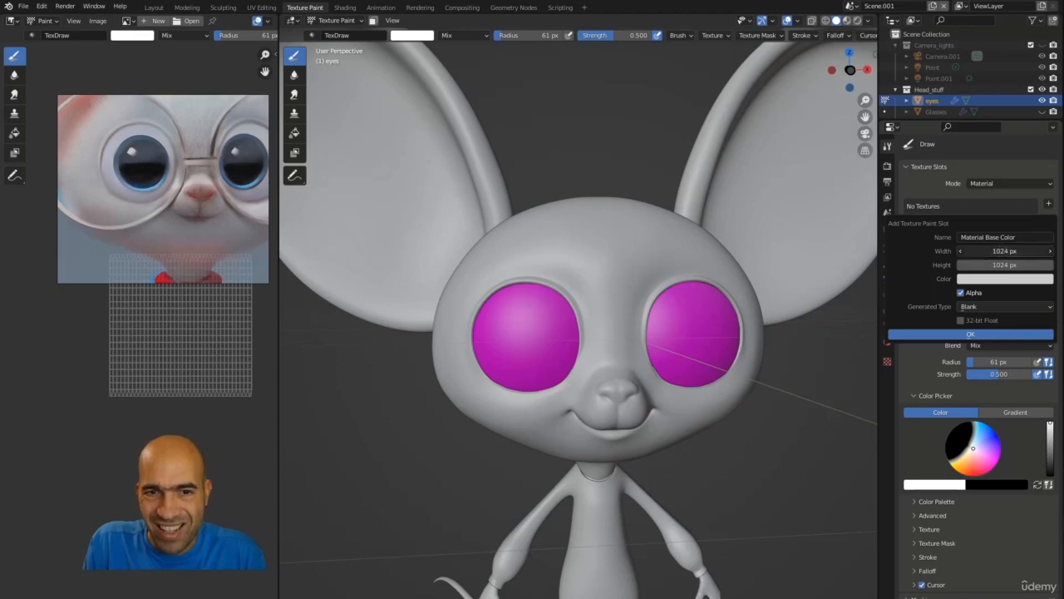
pyautogui.press('Escape')
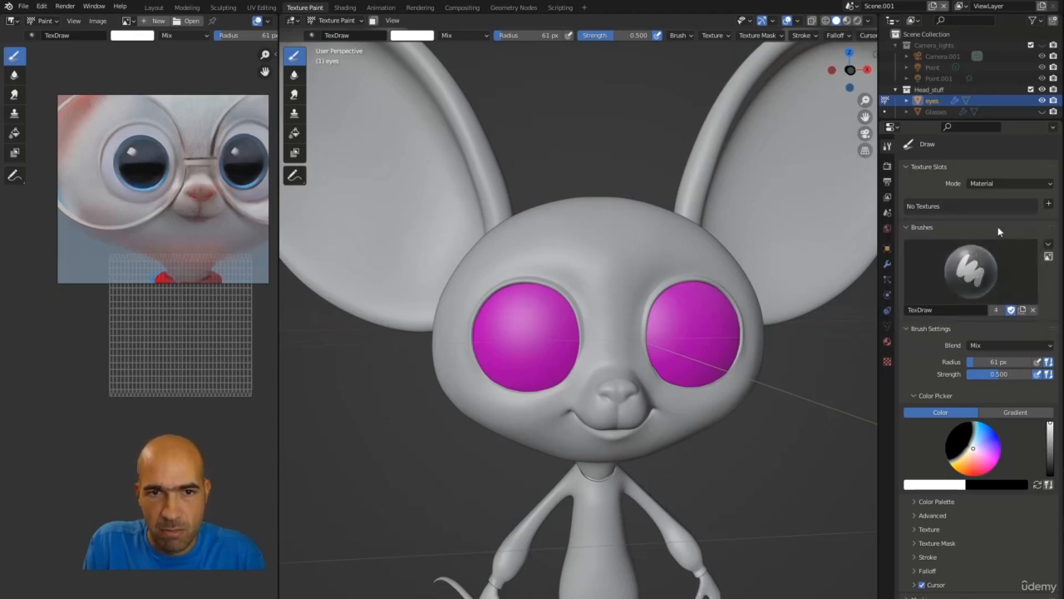
# Step: Start a new Base Color texture paint slot for the eyes with width and height both set to 2048 px
pyautogui.click(1048, 205)
pyautogui.click(981, 215)
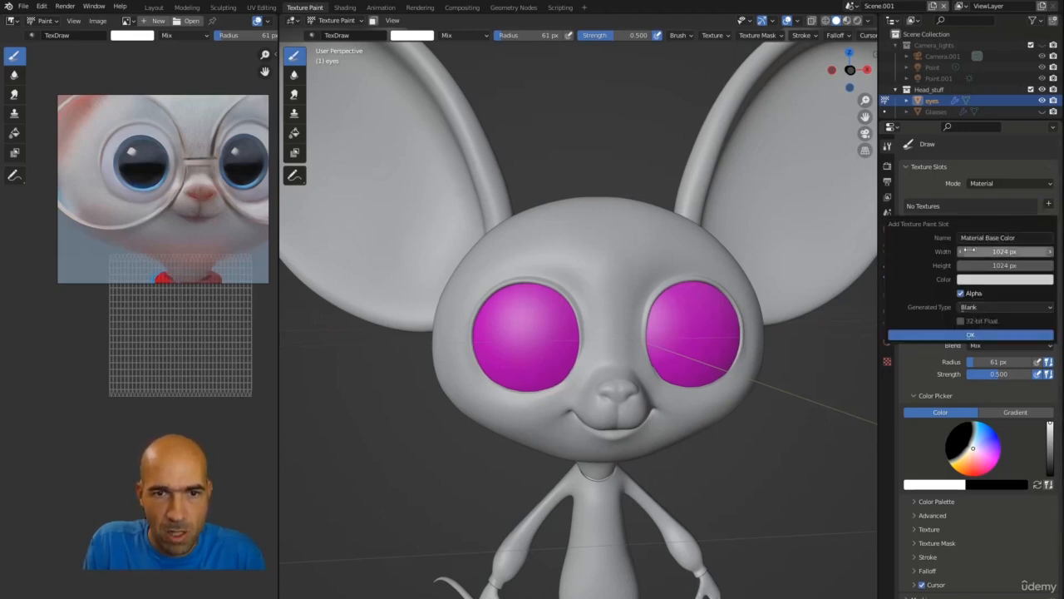
pyautogui.moveTo(986, 251); pyautogui.dragTo(987, 265)
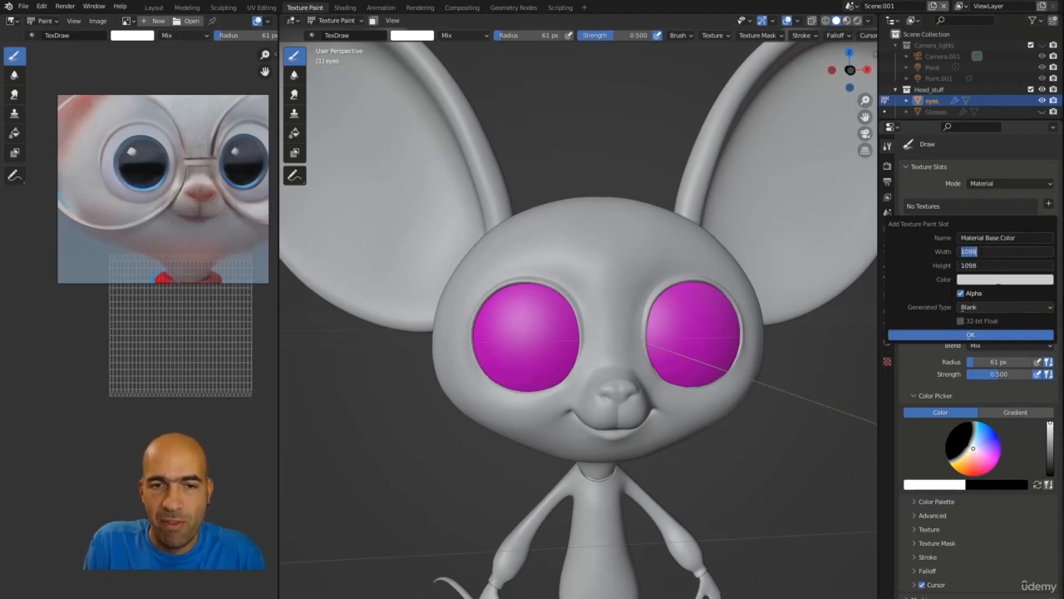
pyautogui.write('204')
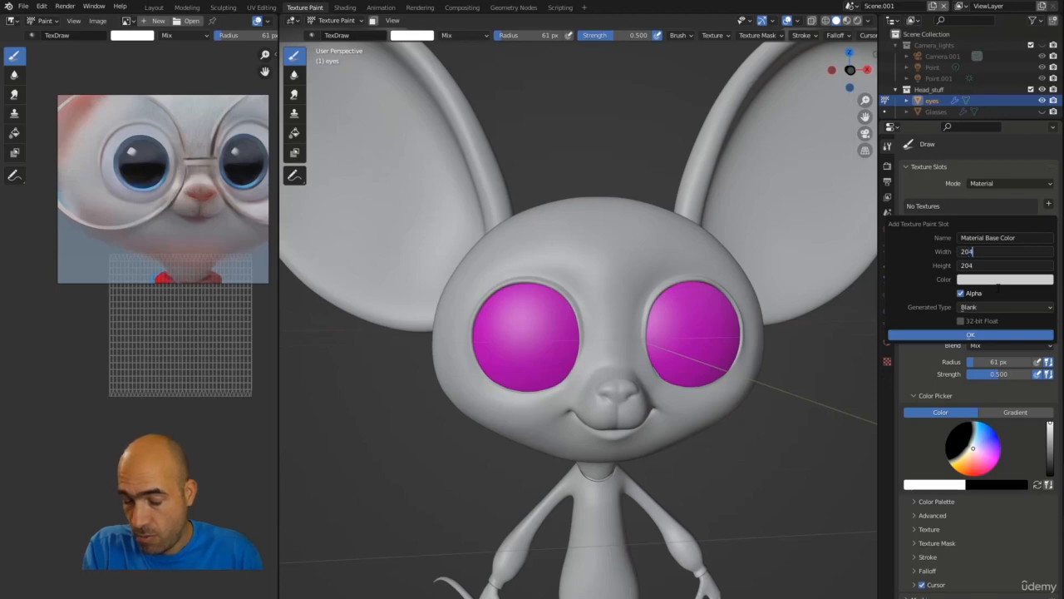
pyautogui.write('8')
pyautogui.press('Return')
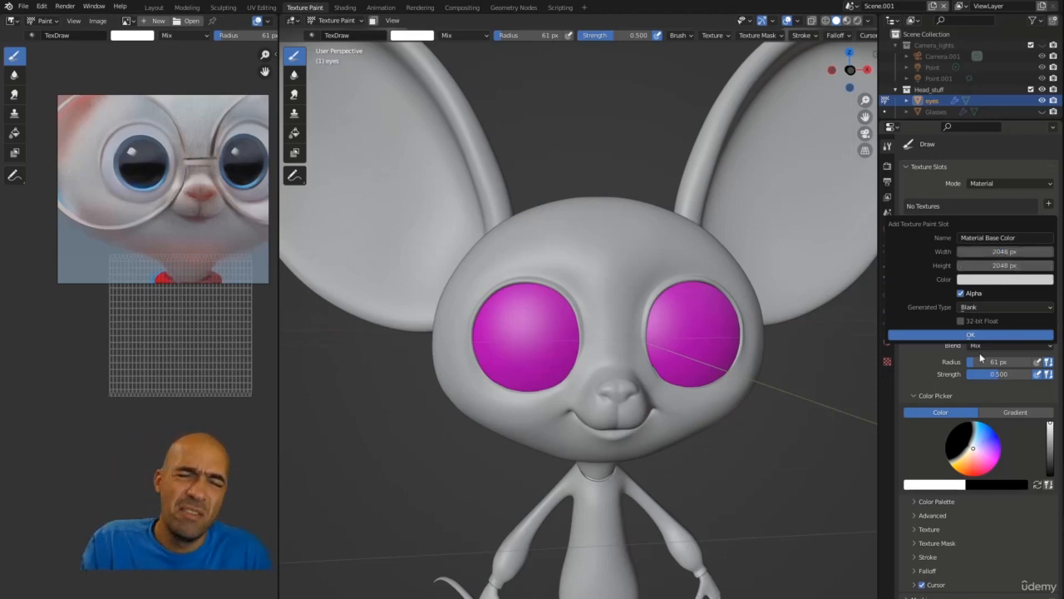
# Step: Set the new slot's color to near-black and create the Material Base Color texture
pyautogui.click(986, 280)
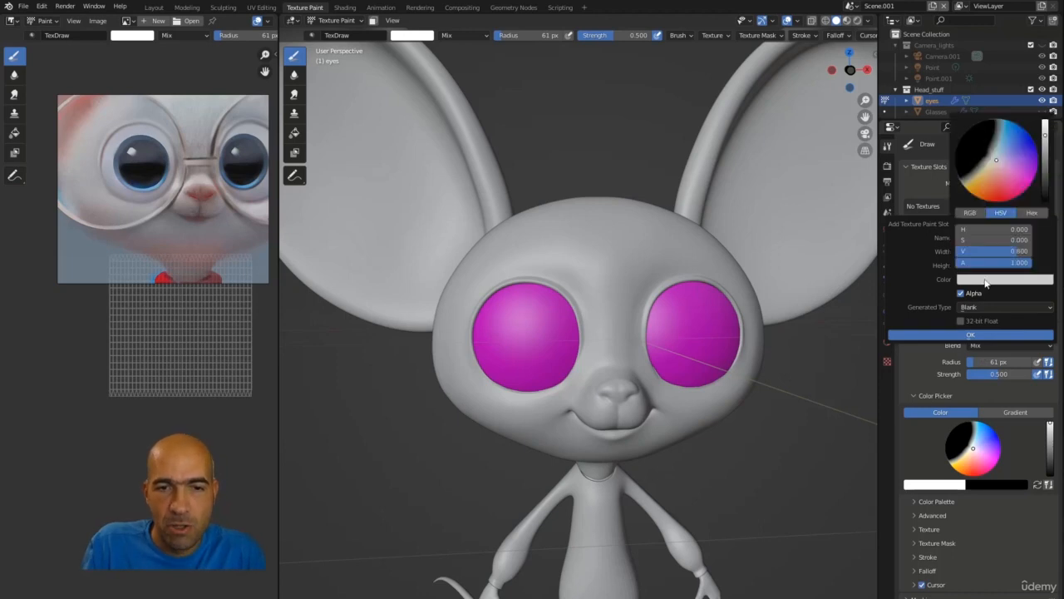
pyautogui.click(1045, 131)
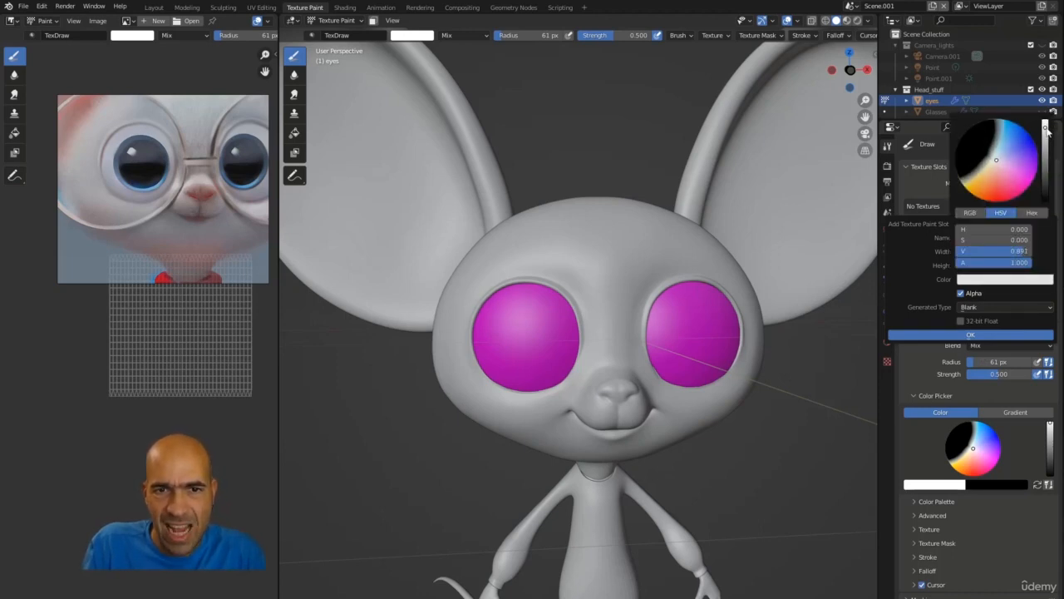
pyautogui.moveTo(1050, 141)
pyautogui.mouseDown()
pyautogui.moveTo(1045, 199)
pyautogui.moveTo(1045, 125)
pyautogui.mouseUp()
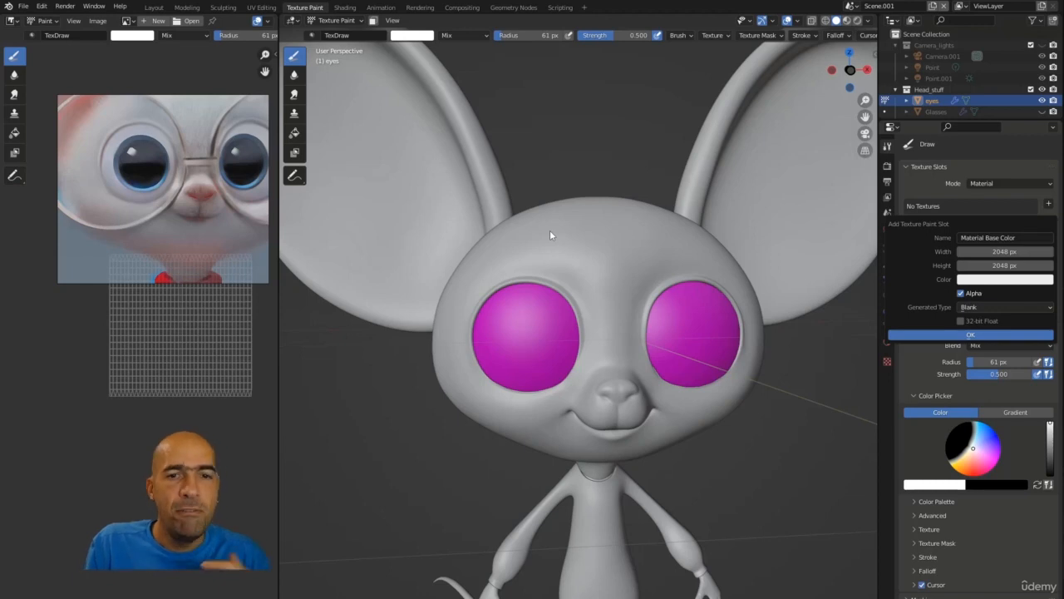
pyautogui.click(980, 279)
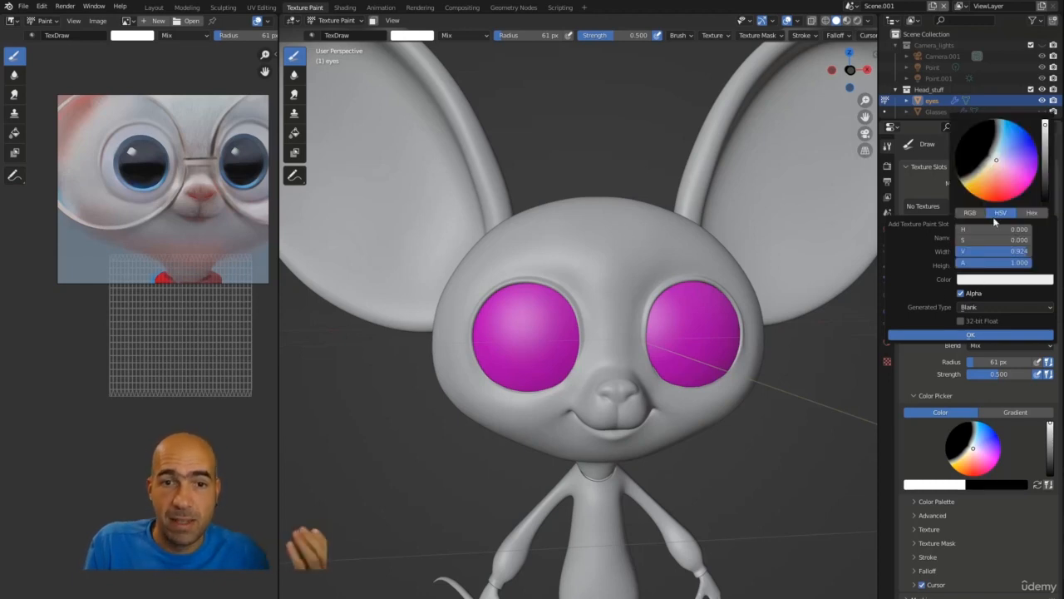
pyautogui.moveTo(1045, 156); pyautogui.dragTo(1045, 172)
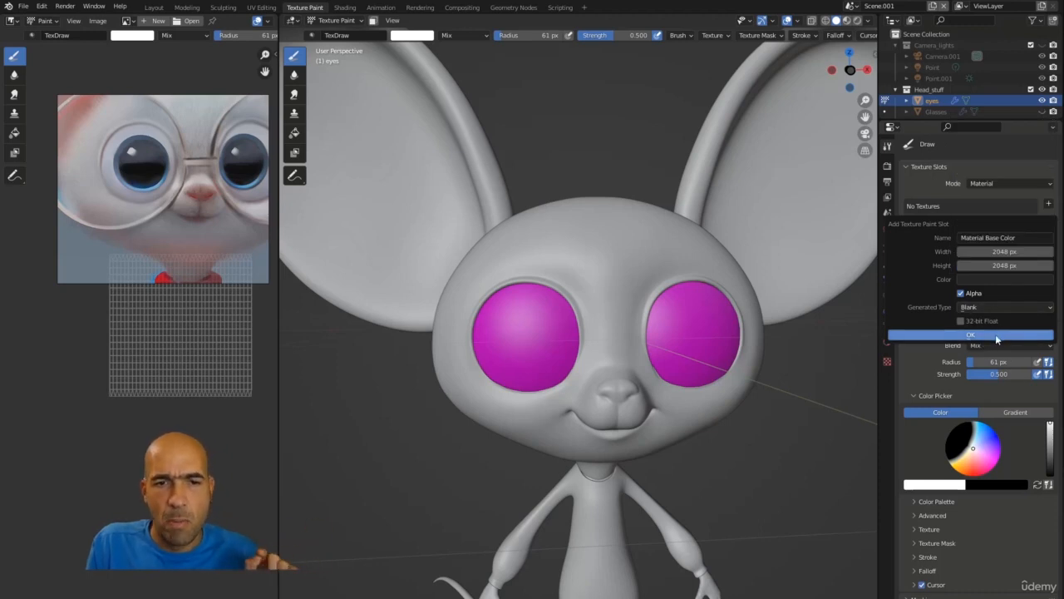
pyautogui.click(996, 336)
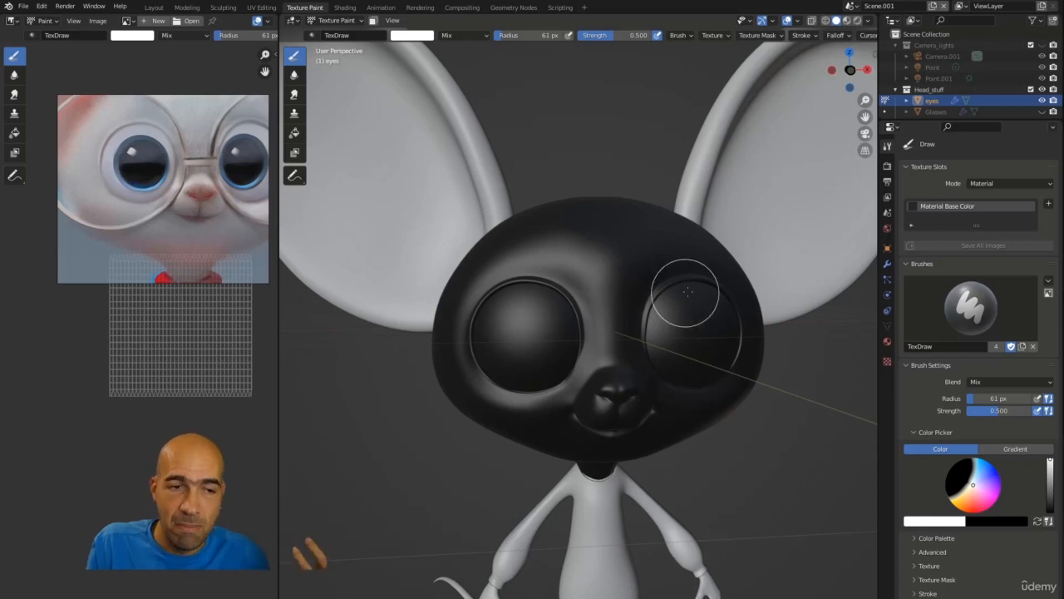
# Step: Make the eyes' shared material a separate copy and name it Eyes
pyautogui.click(886, 342)
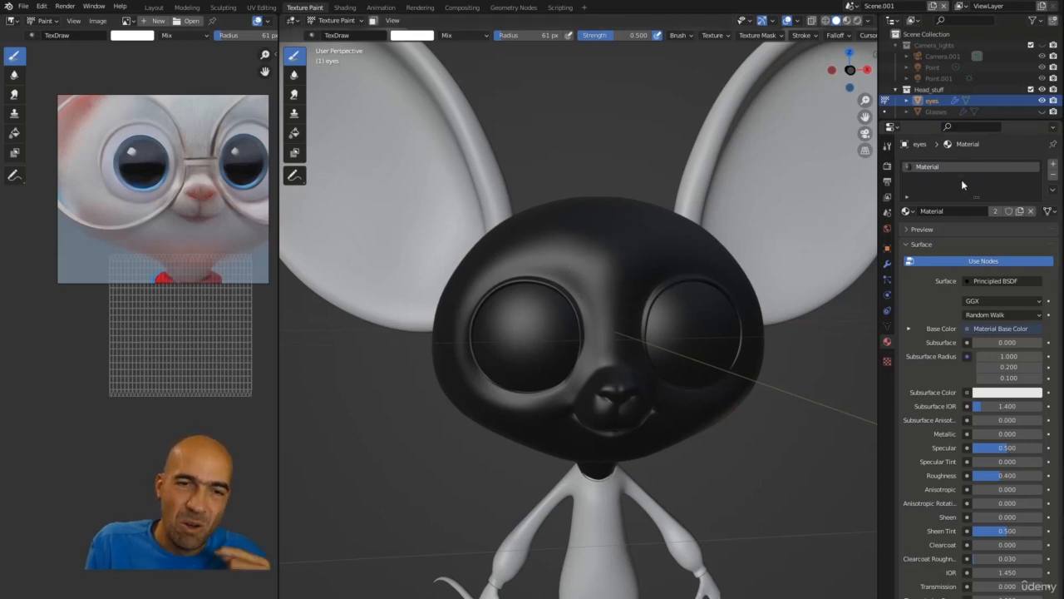
pyautogui.click(910, 213)
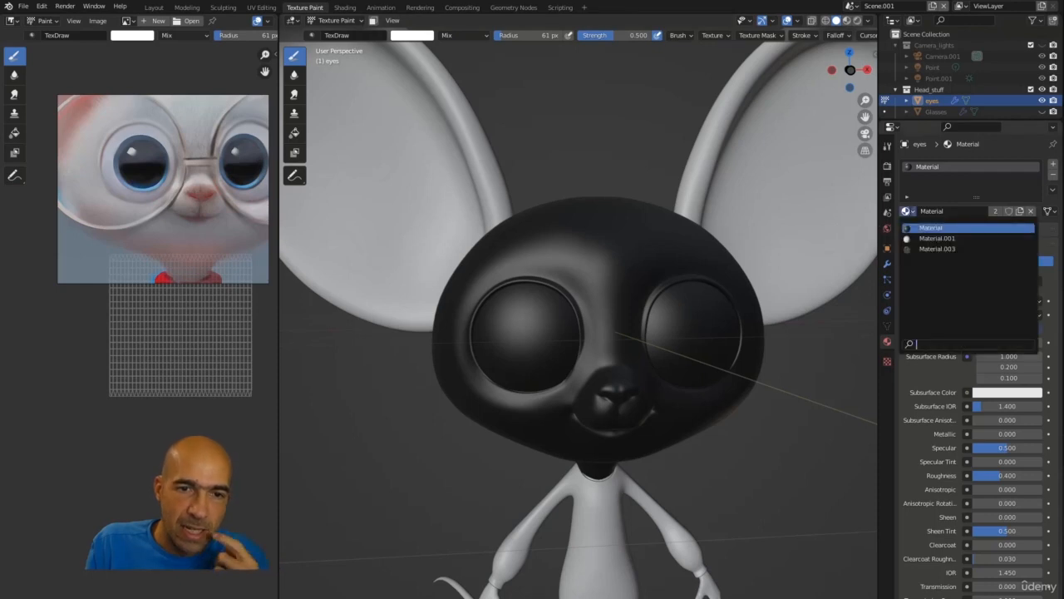
pyautogui.click(993, 212)
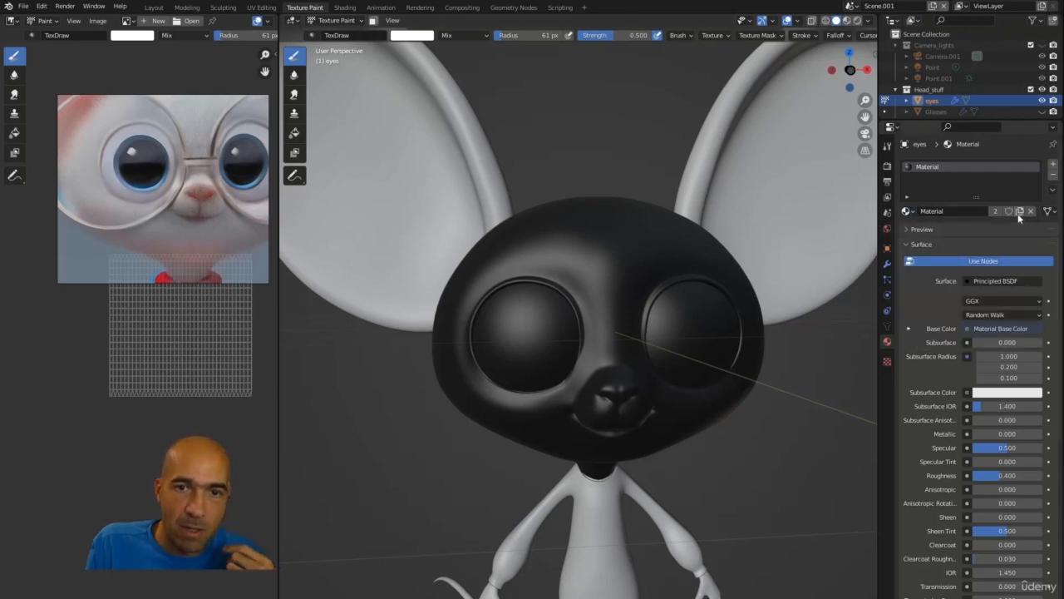
pyautogui.click(970, 213)
pyautogui.write('Eyes')
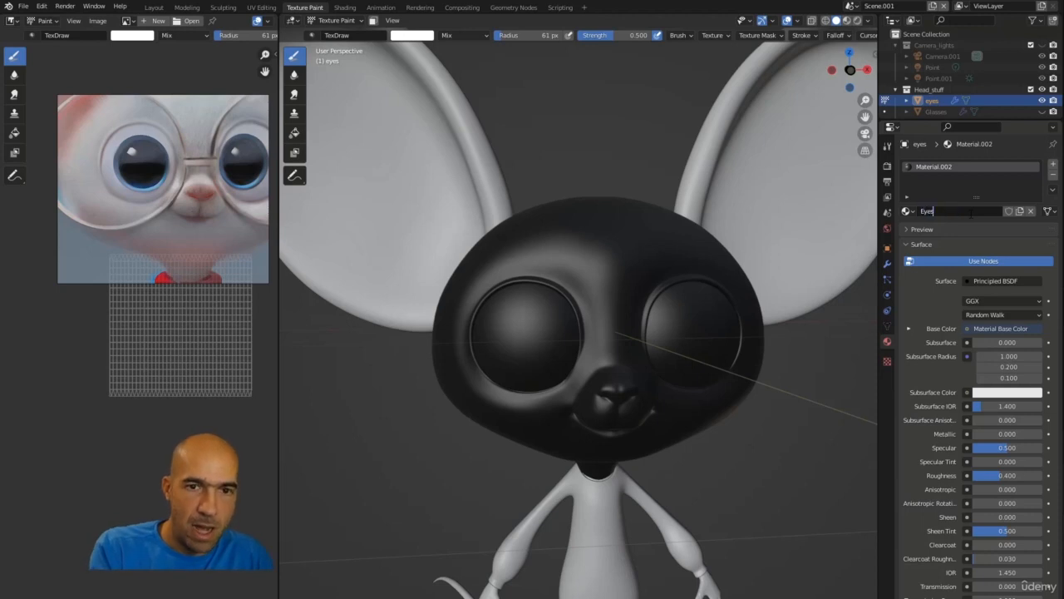
pyautogui.press('Return')
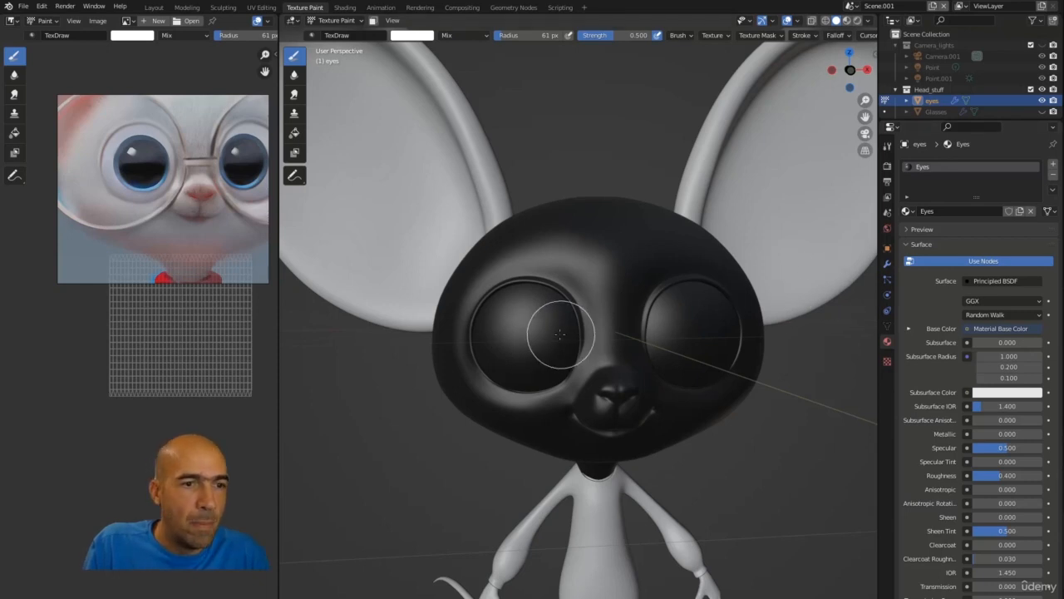
# Step: Activate the Fill tool, try a white fill on the eyes, and undo that fill
pyautogui.click(295, 136)
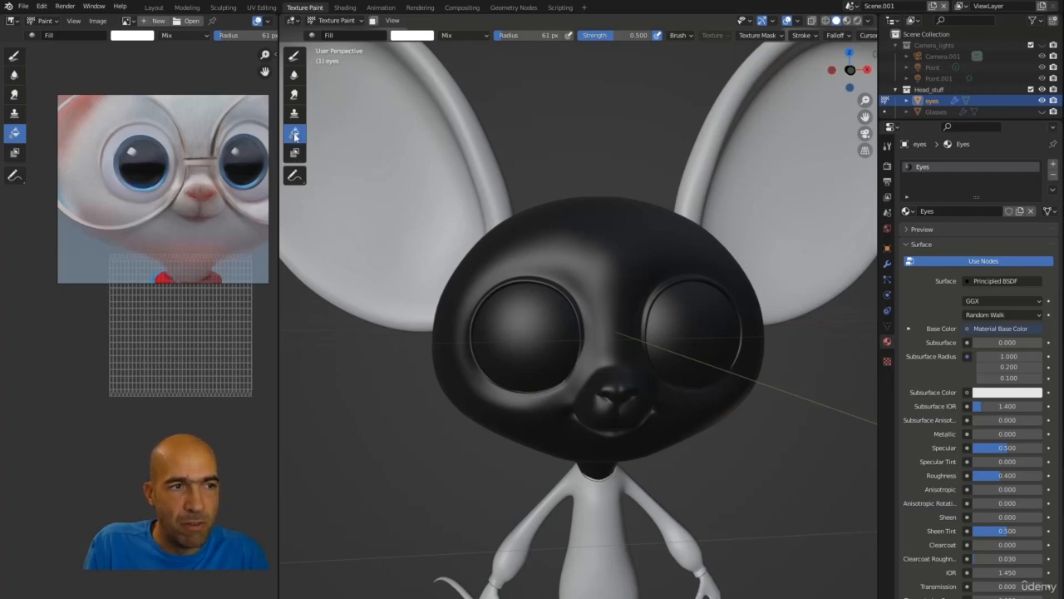
pyautogui.click(541, 335)
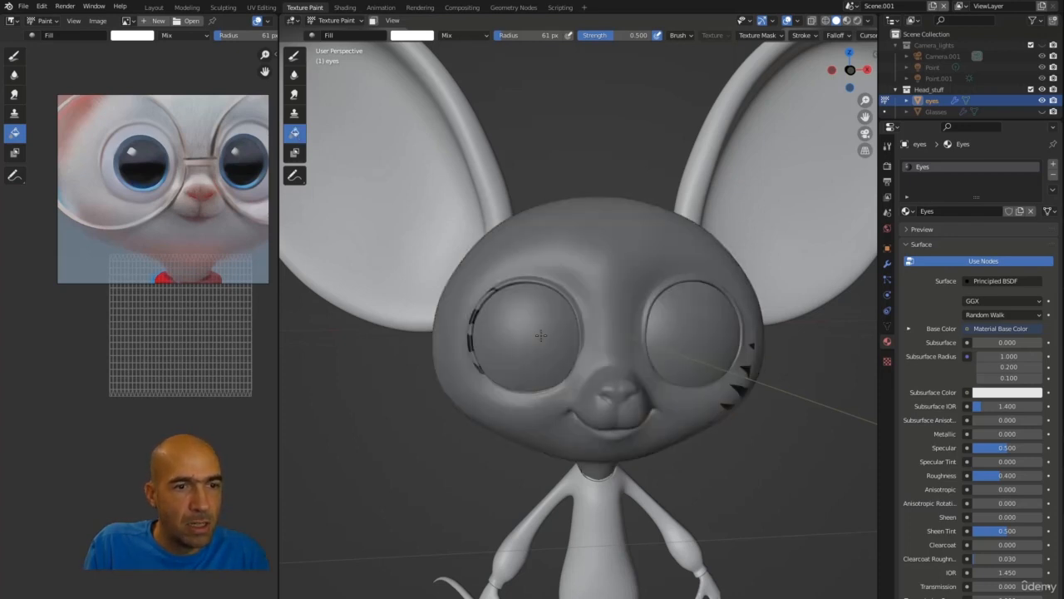
pyautogui.moveTo(574, 329); pyautogui.dragTo(632, 332, button='middle')
pyautogui.hotkey('ctrl', 'z')
pyautogui.scroll(-1, 623, 333)
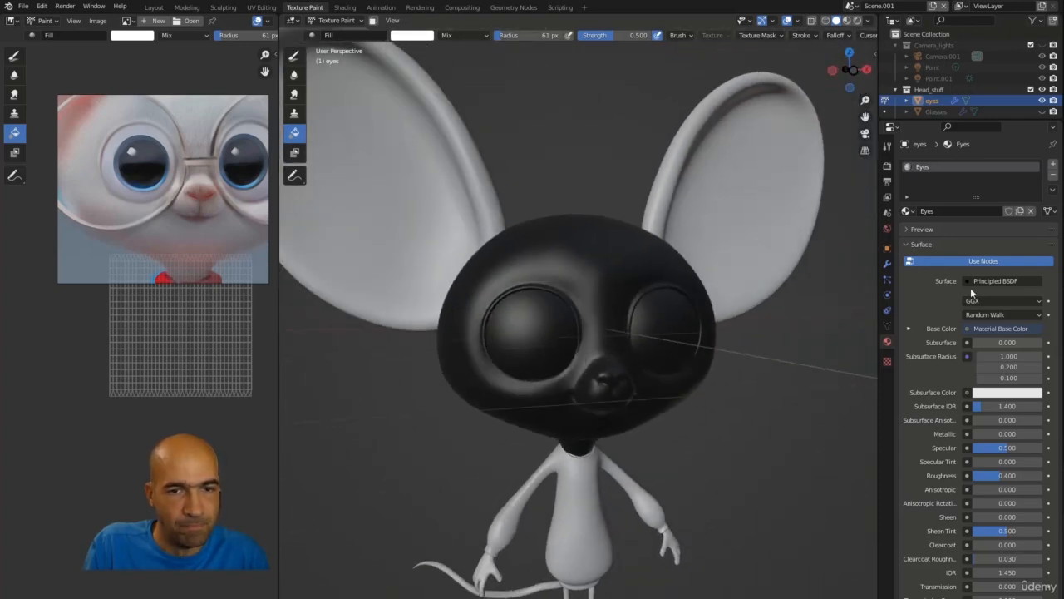
# Step: Unlink the material from the eyes and assign the existing Eyes material to them again
pyautogui.click(1030, 211)
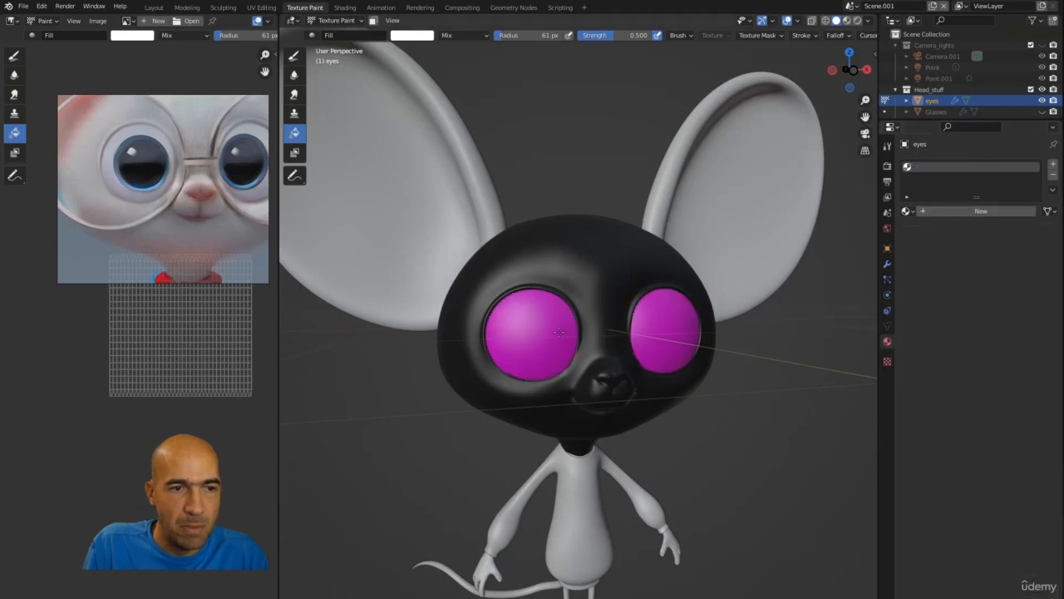
pyautogui.moveTo(537, 339); pyautogui.dragTo(516, 343, button='middle')
pyautogui.scroll(-1, 516, 342)
pyautogui.scroll(2, 517, 343)
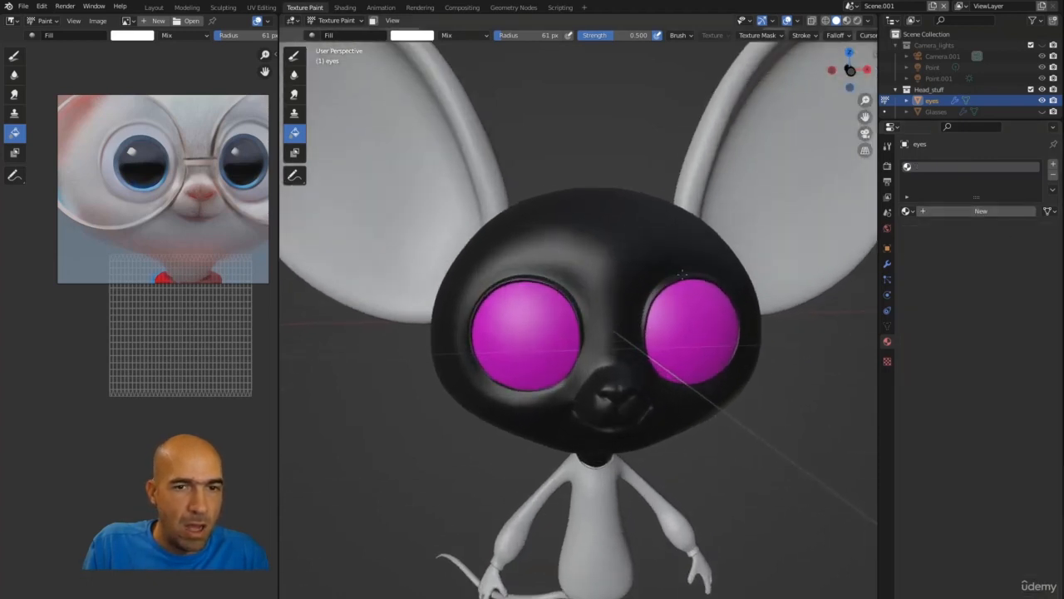
pyautogui.click(916, 209)
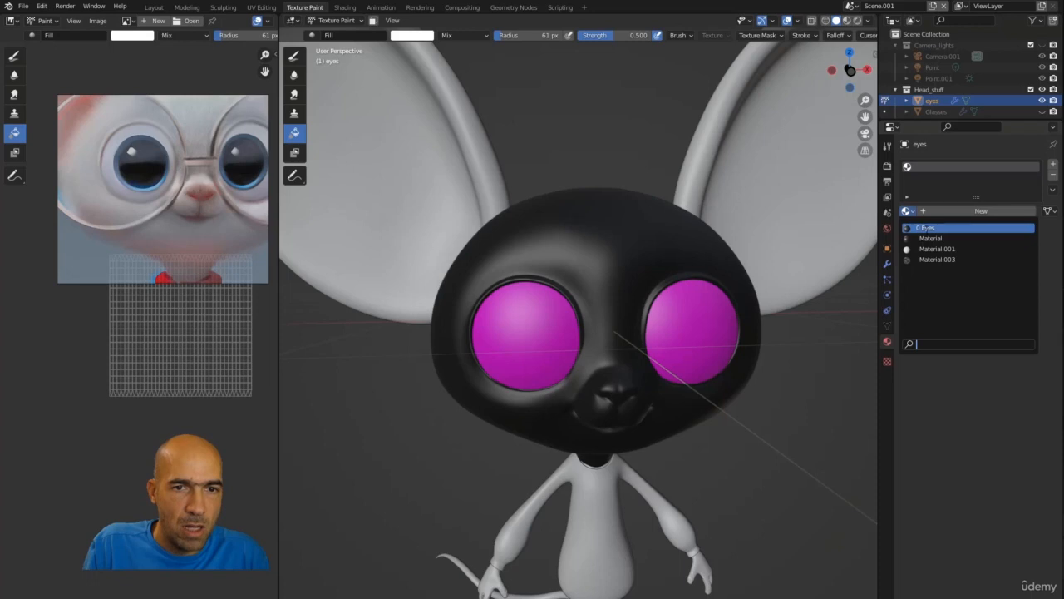
pyautogui.click(926, 229)
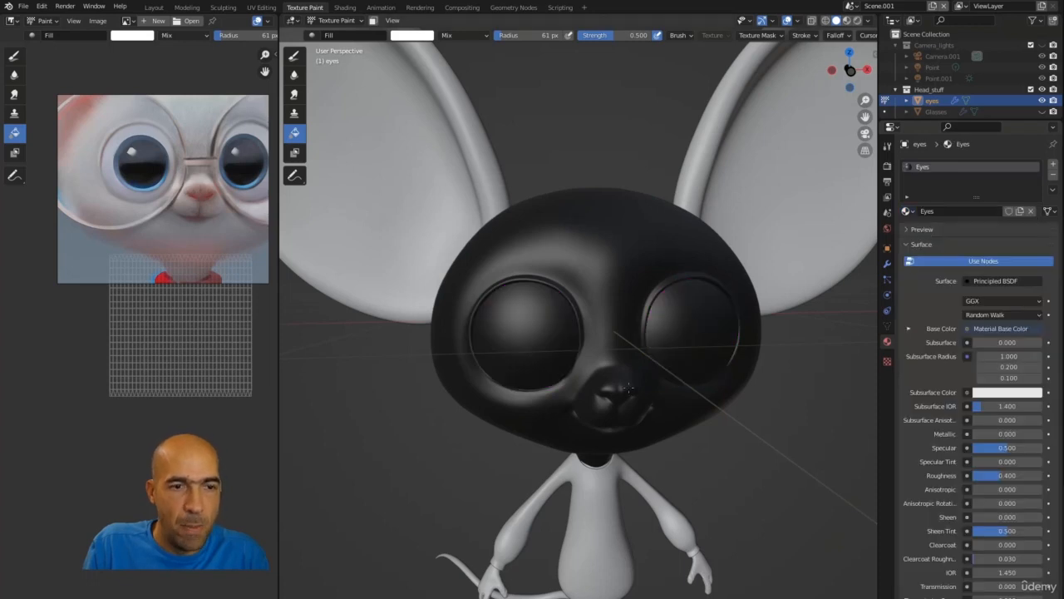
pyautogui.moveTo(560, 366)
pyautogui.mouseDown(button='middle')
pyautogui.moveTo(559, 339)
pyautogui.moveTo(559, 350)
pyautogui.mouseUp(button='middle')
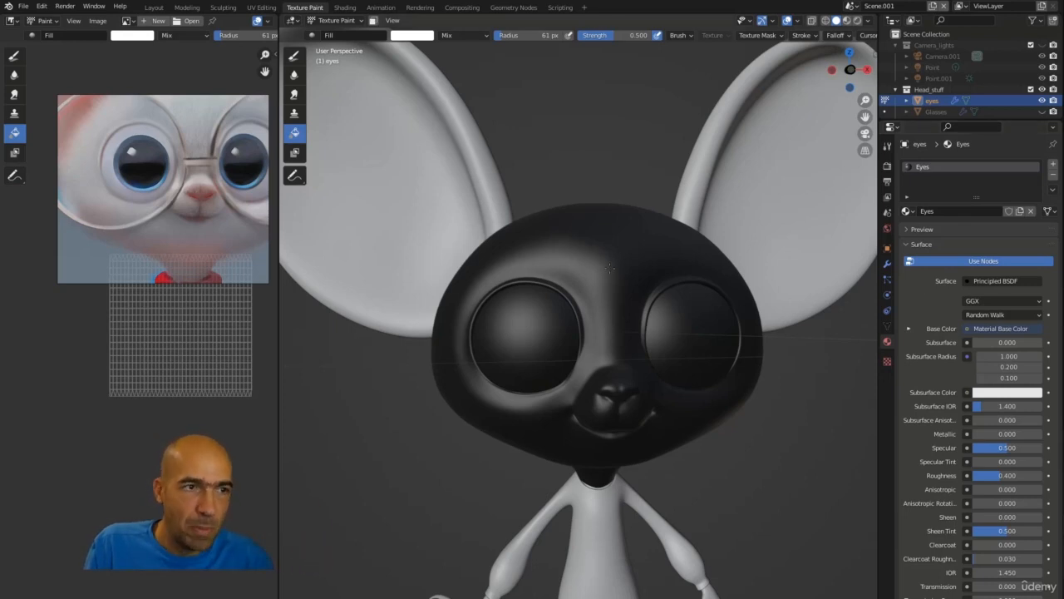
# Step: Switch texture painting to the head mesh and remove the image texture from its material's Base Color
pyautogui.hotkey('alt', 'q')
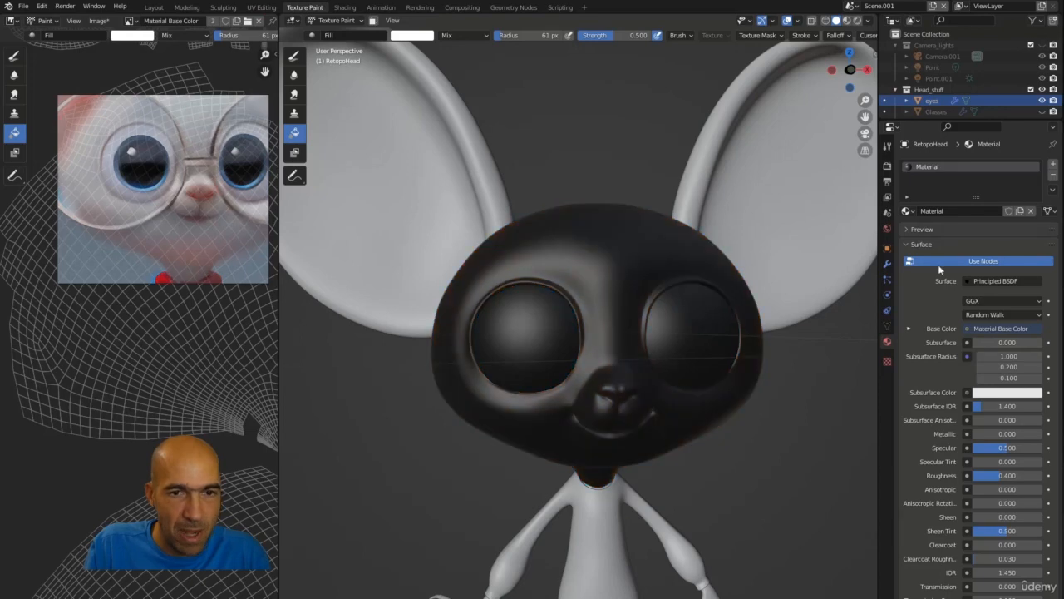
pyautogui.click(906, 211)
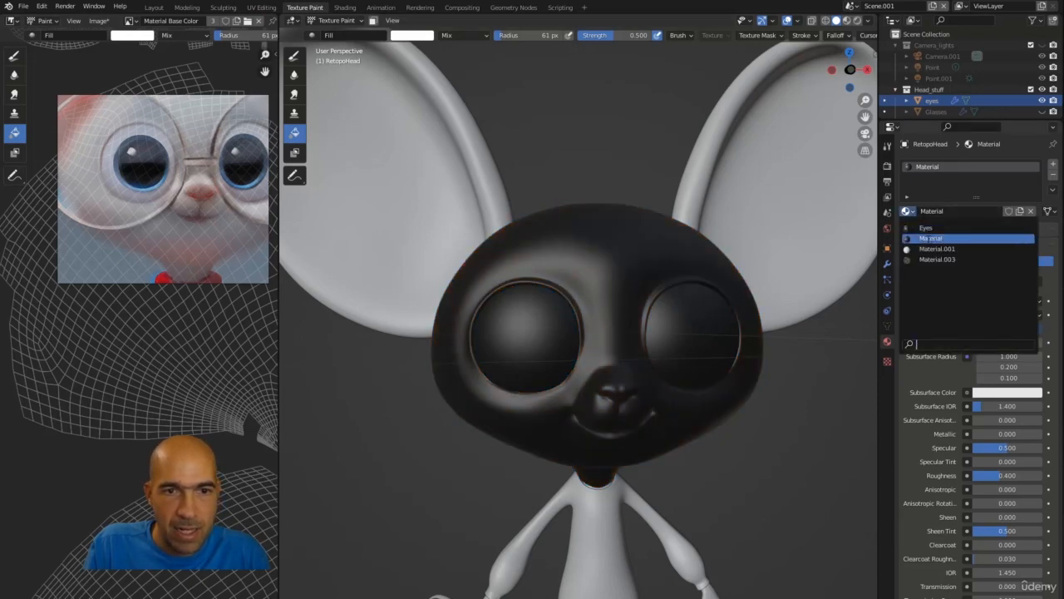
pyautogui.click(964, 238)
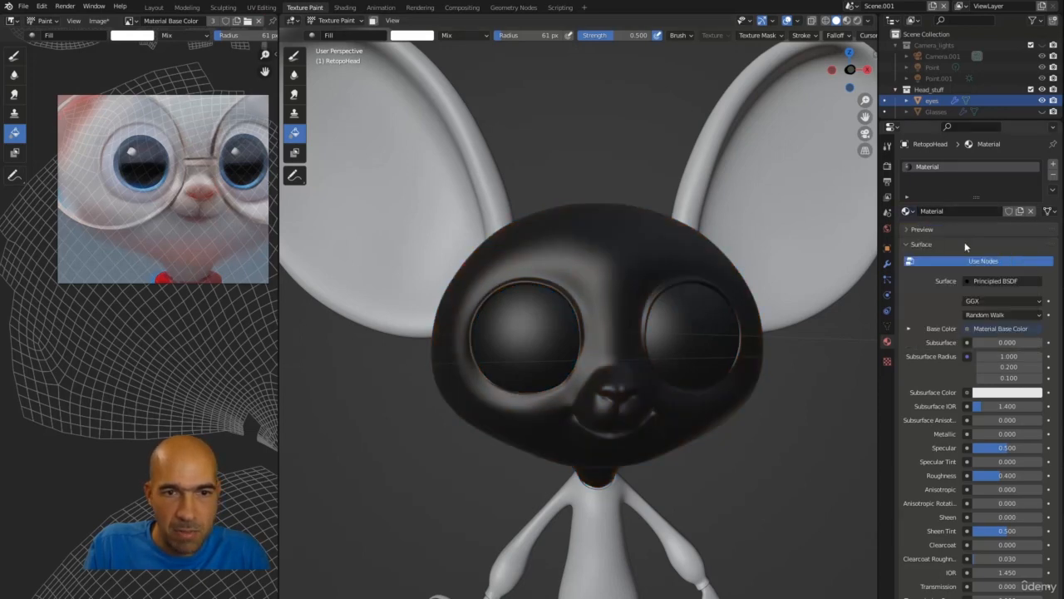
pyautogui.click(1000, 330)
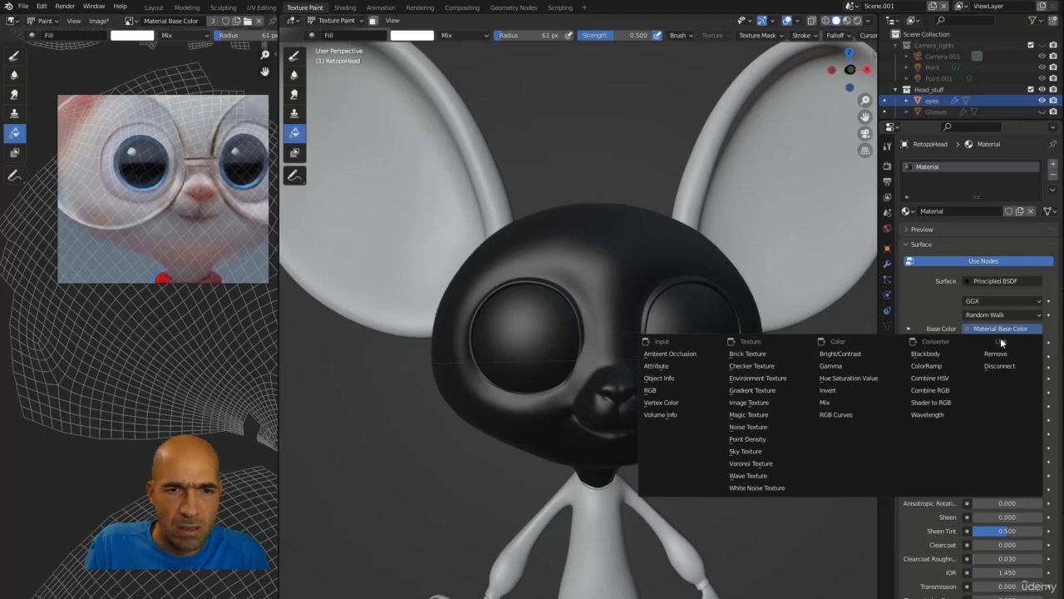
pyautogui.click(1002, 354)
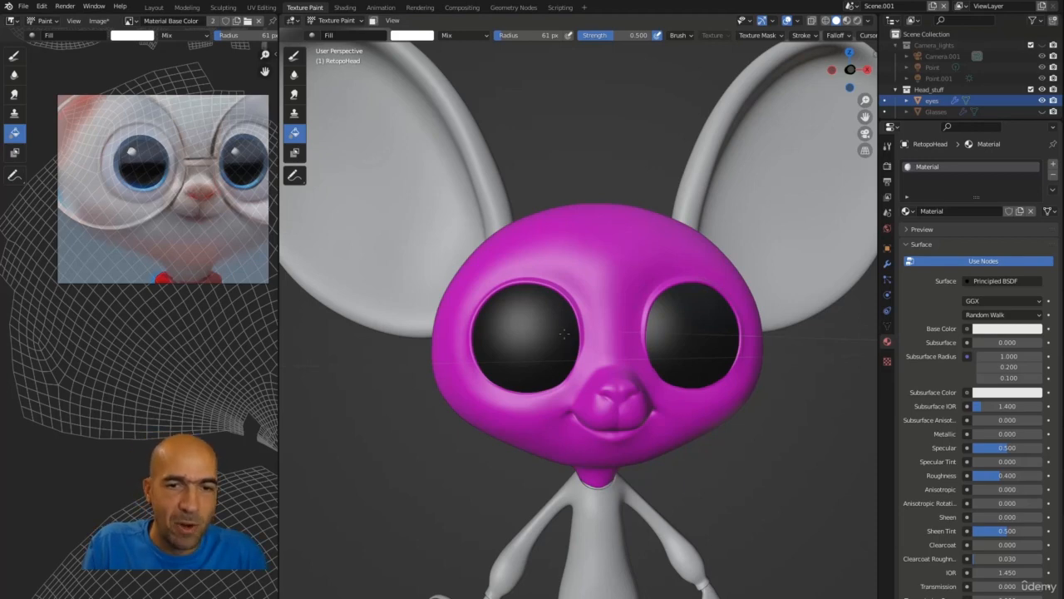
# Step: Switch texture painting back to the eyes and fill them with white twice at strength 0.500
pyautogui.click(887, 145)
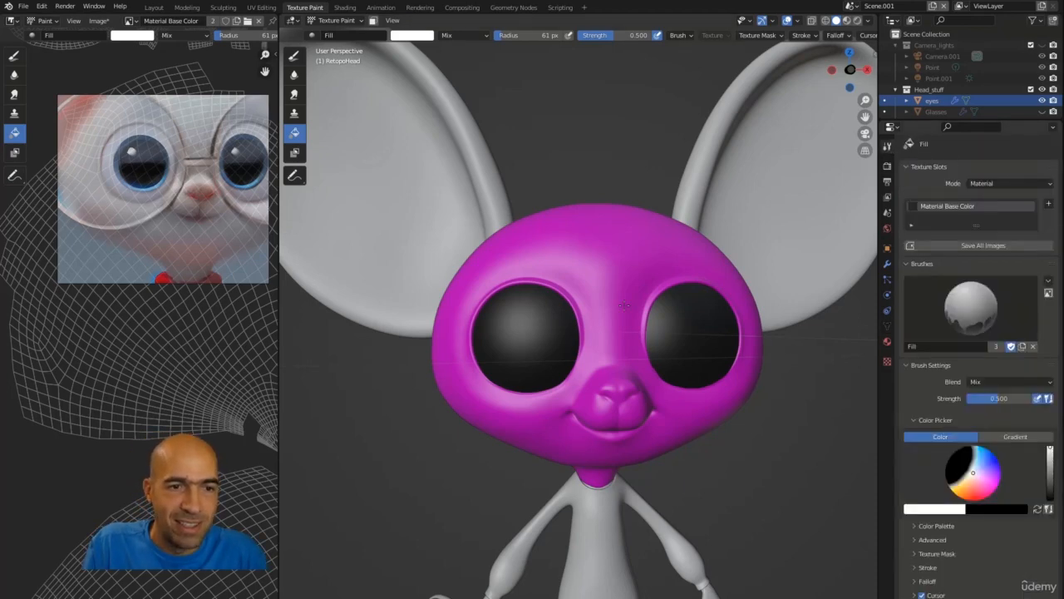
pyautogui.hotkey('alt', 'q')
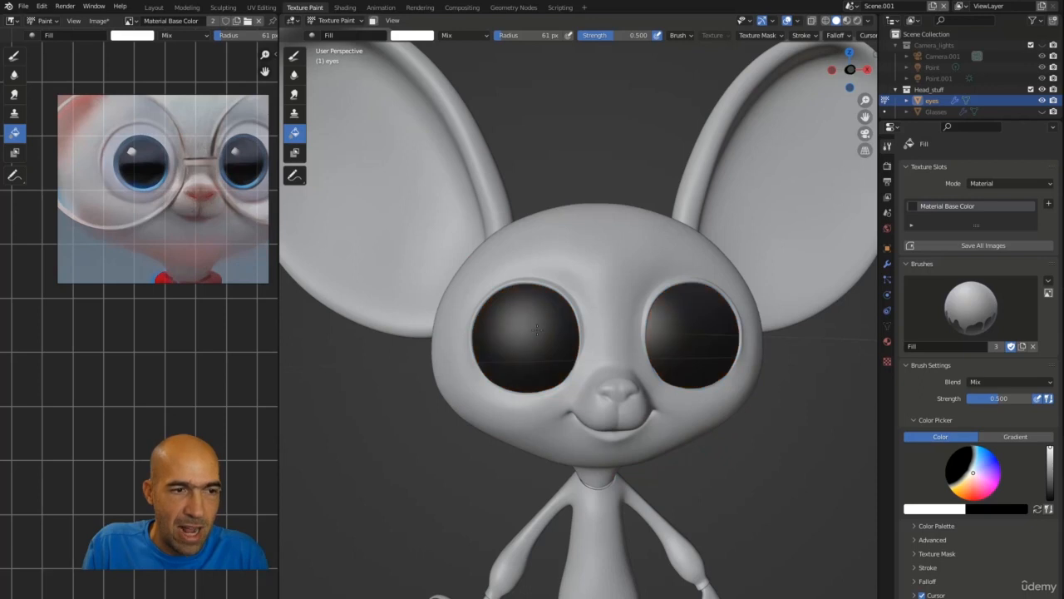
pyautogui.scroll(-8, 245, 356)
pyautogui.scroll(2, 245, 356)
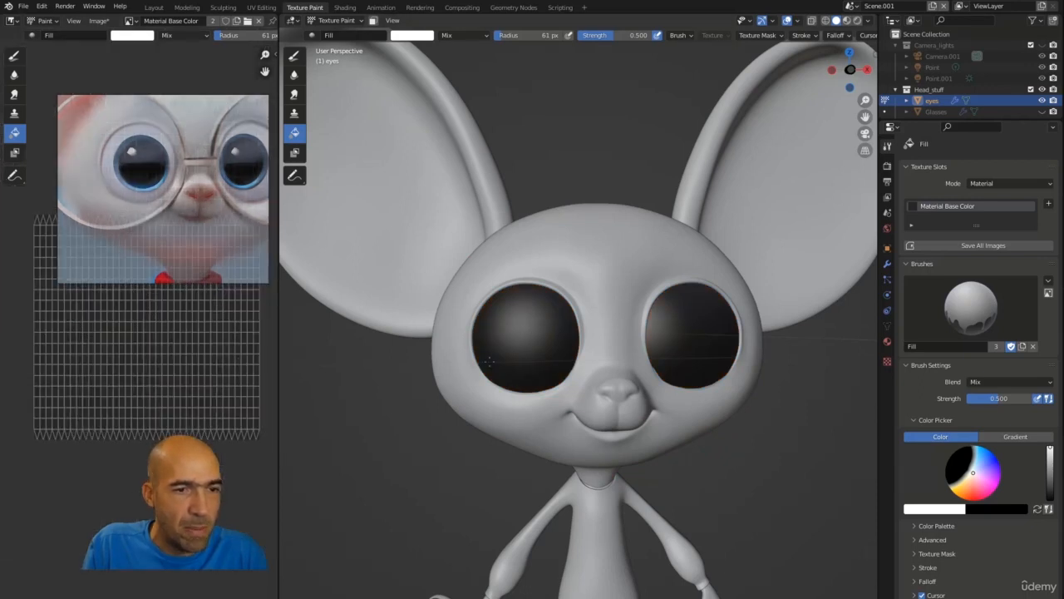
pyautogui.moveTo(484, 334)
pyautogui.mouseDown(button='middle')
pyautogui.moveTo(507, 333)
pyautogui.moveTo(499, 324)
pyautogui.mouseUp(button='middle')
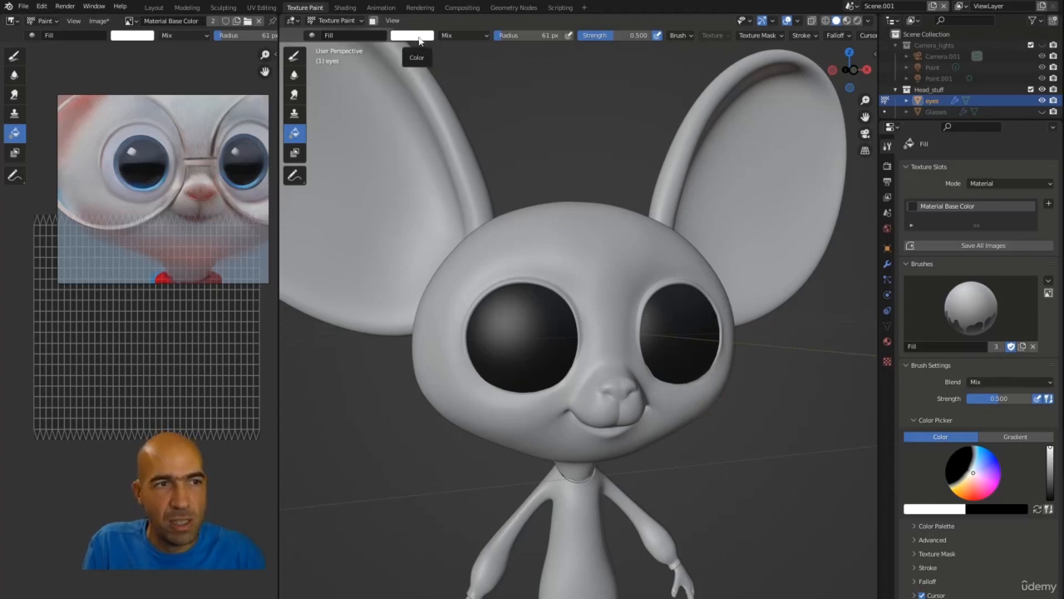
pyautogui.click(521, 331)
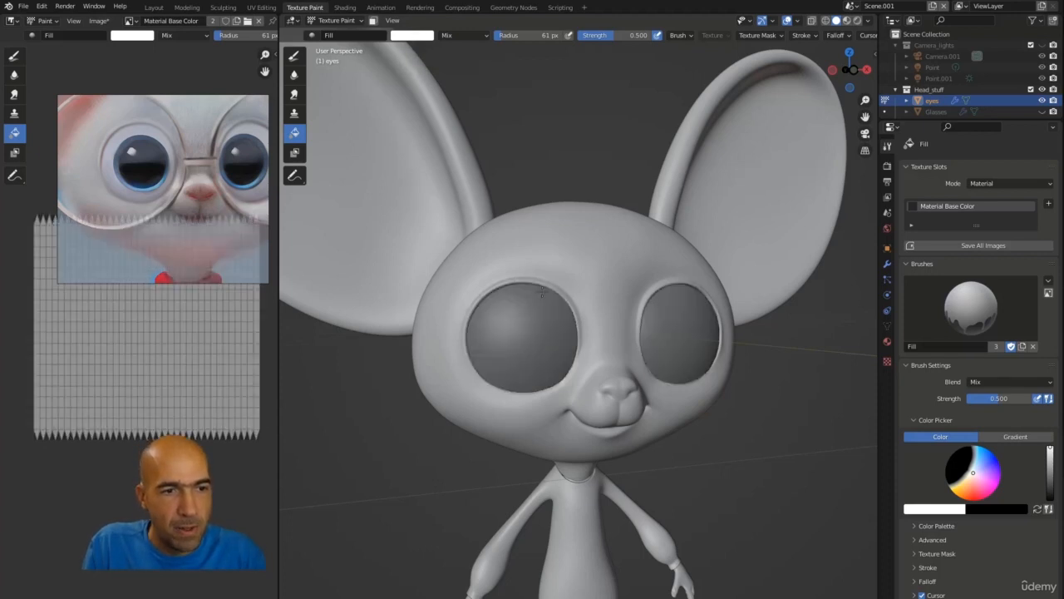
pyautogui.moveTo(541, 292); pyautogui.dragTo(540, 260, button='middle')
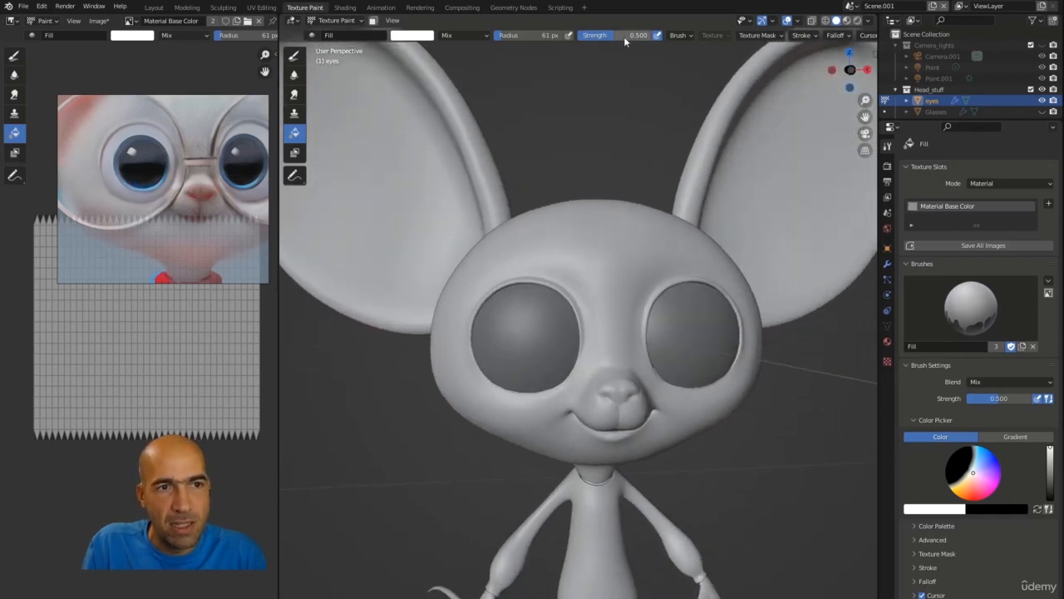
pyautogui.click(532, 319)
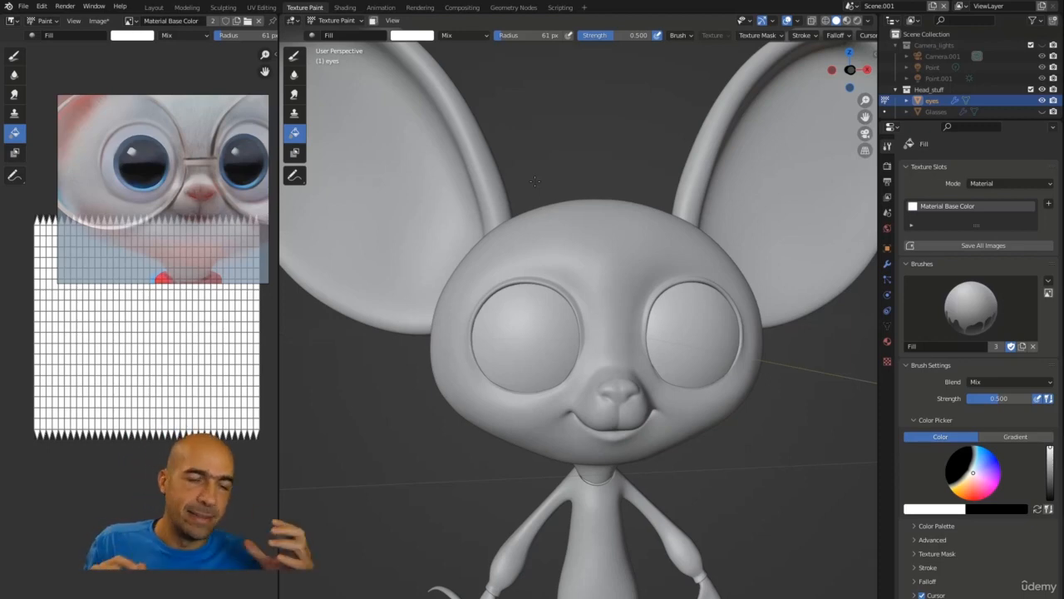
# Step: Set the brush strength to 1.000 and activate the Draw tool with a pale blue color at hue 0.625, saturation 0.094, value 0.947
pyautogui.moveTo(637, 35); pyautogui.dragTo(653, 39)
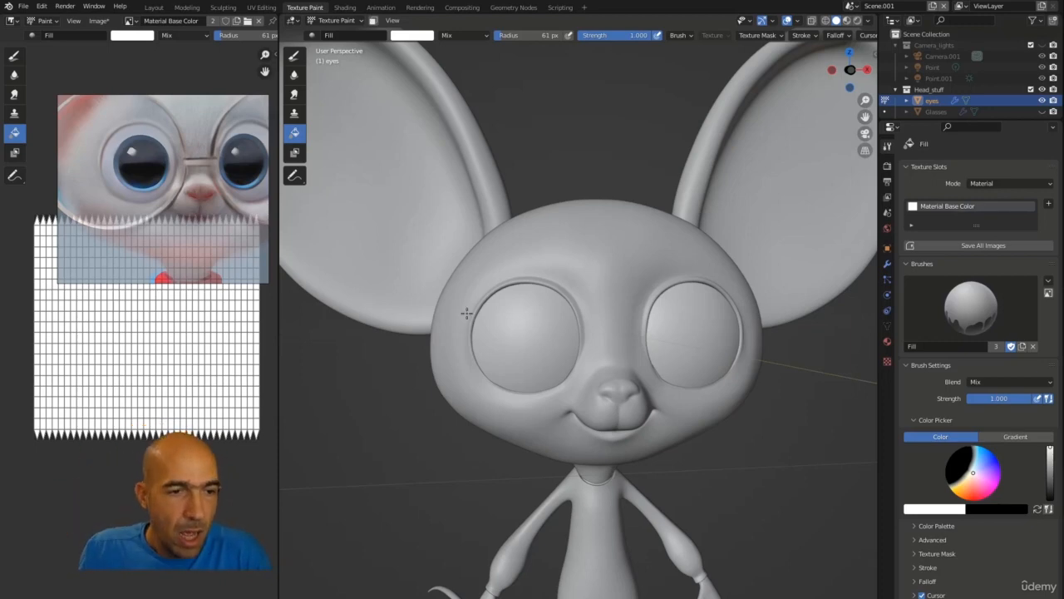
pyautogui.click(294, 57)
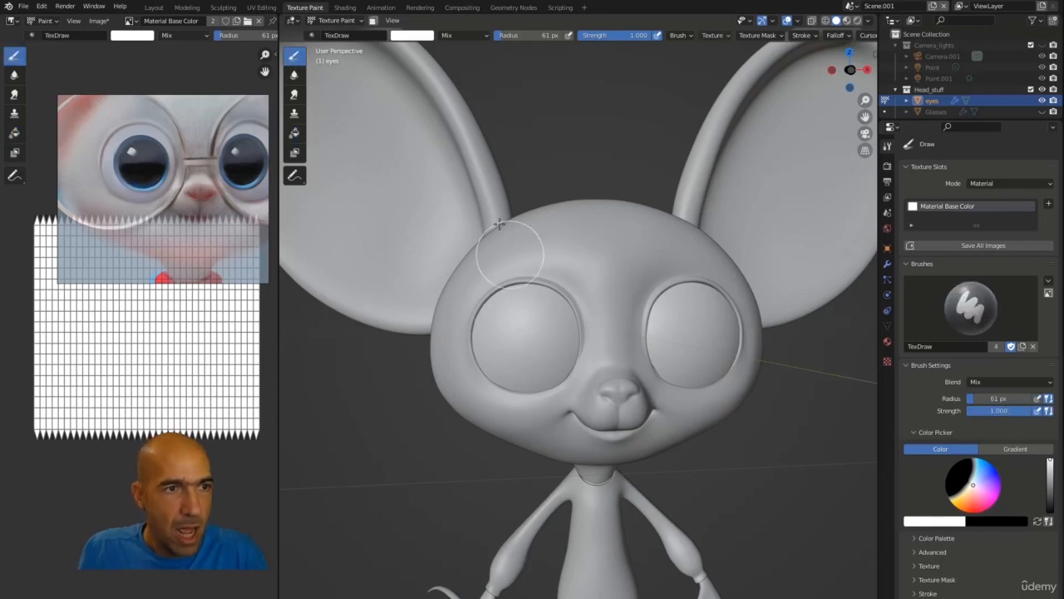
pyautogui.click(418, 36)
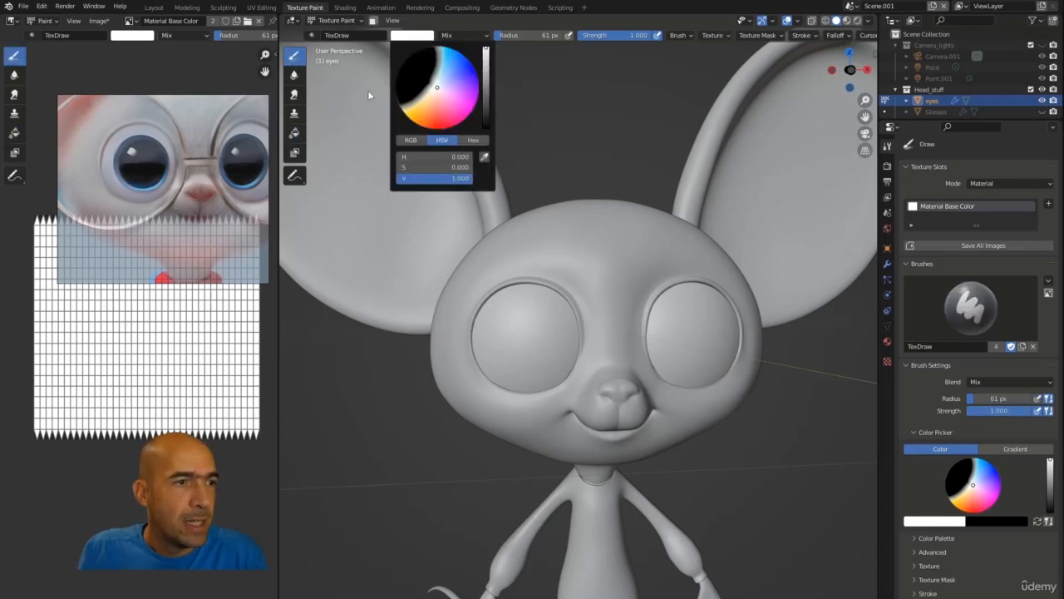
pyautogui.click(413, 36)
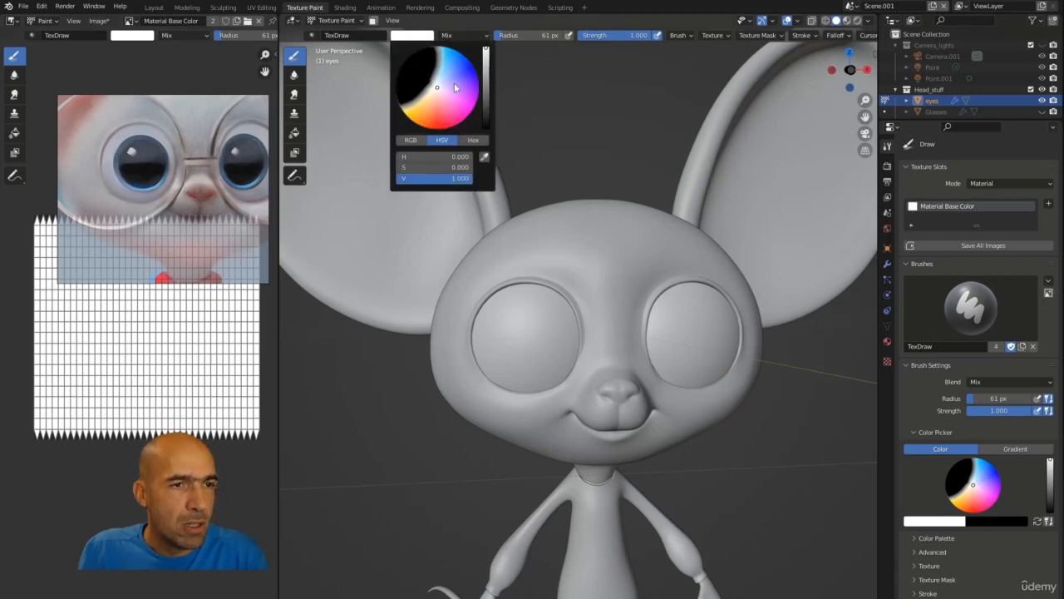
pyautogui.moveTo(454, 88); pyautogui.dragTo(456, 74)
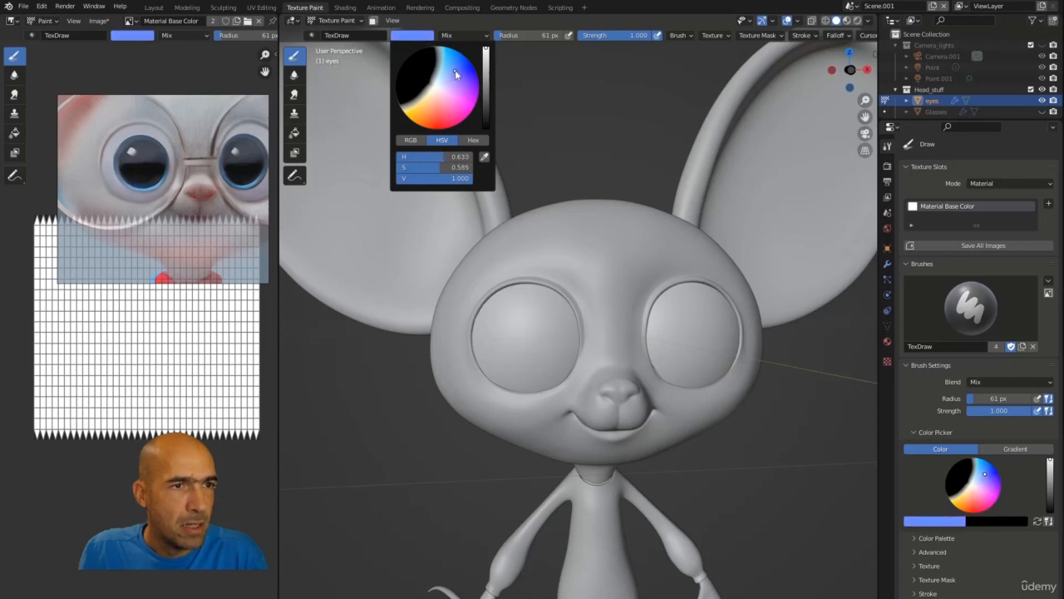
pyautogui.click(486, 57)
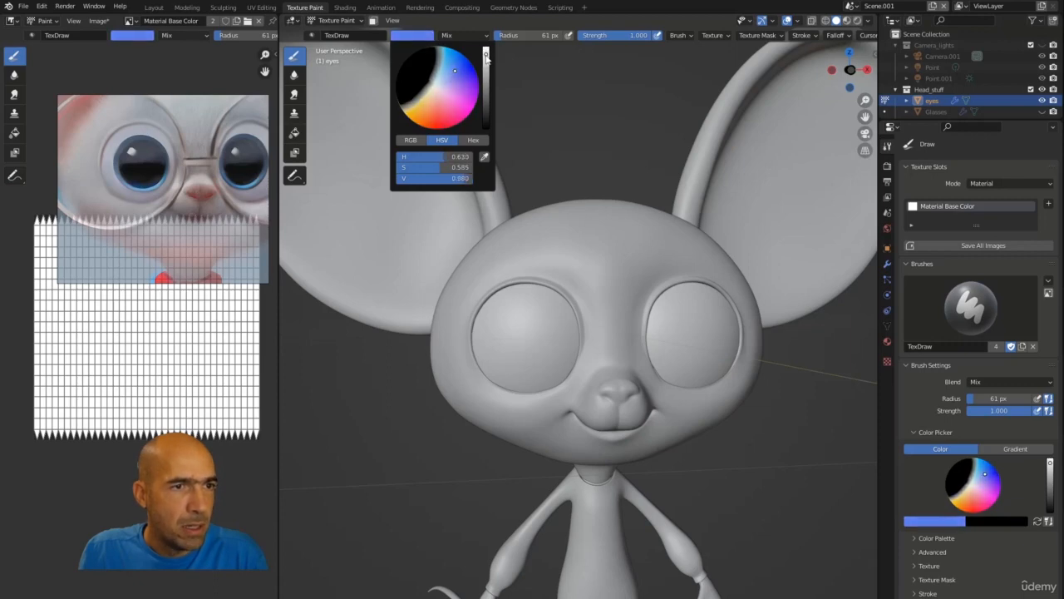
pyautogui.moveTo(486, 56); pyautogui.dragTo(439, 84)
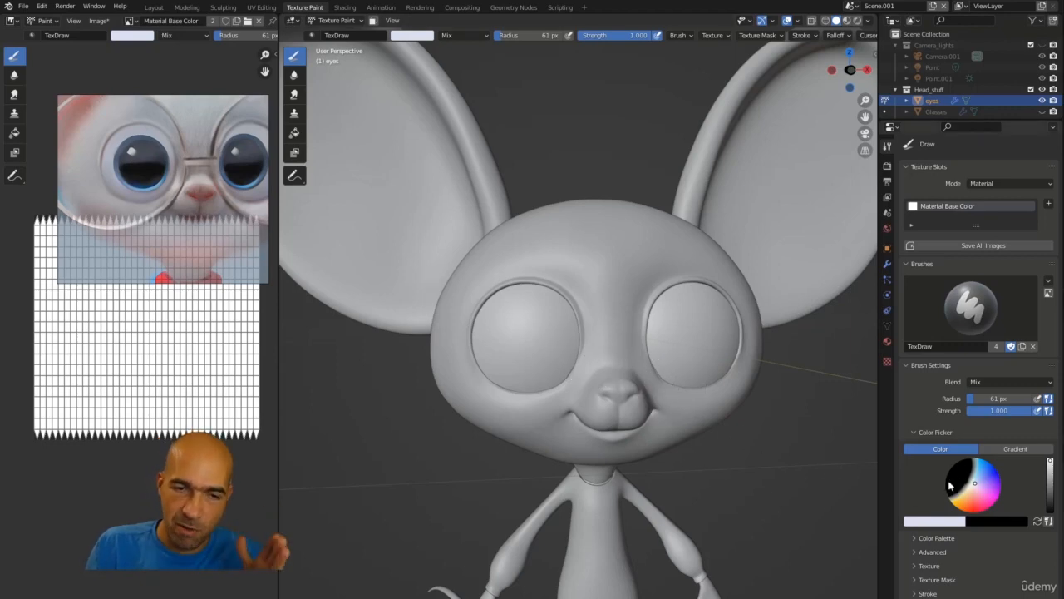
# Step: Change the brush color to a dark blue with hue 0.625, saturation 0.698 and value 0.647
pyautogui.click(425, 36)
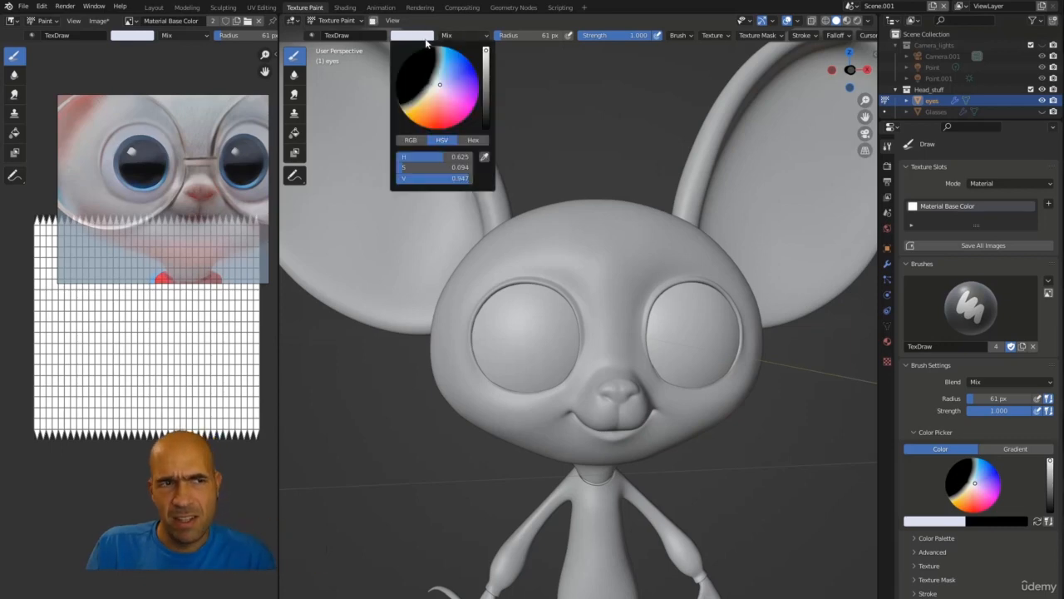
pyautogui.click(440, 85)
pyautogui.moveTo(438, 85); pyautogui.dragTo(457, 67)
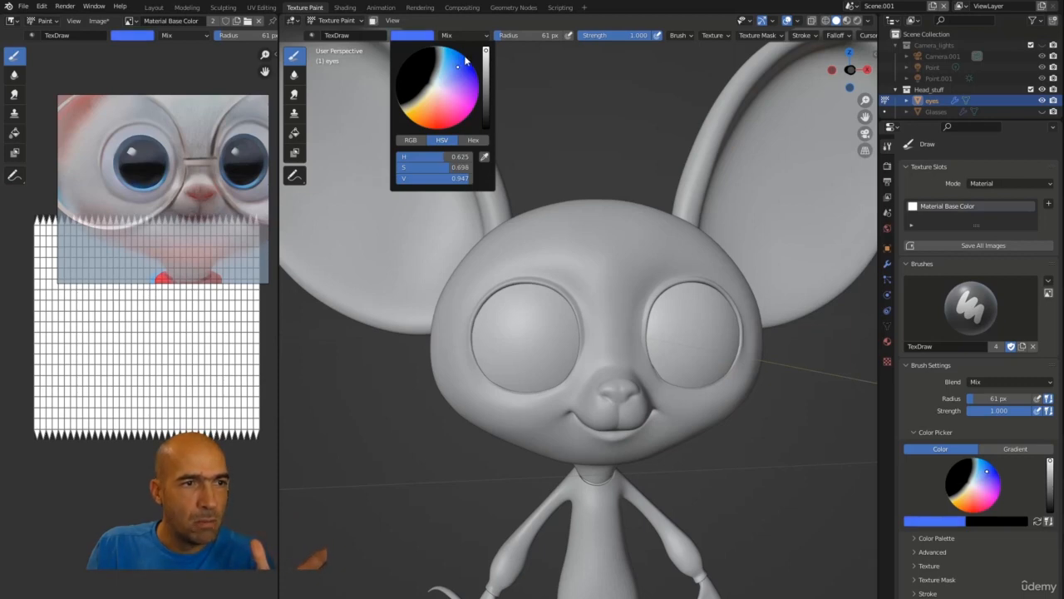
pyautogui.scroll(-6, 476, 77)
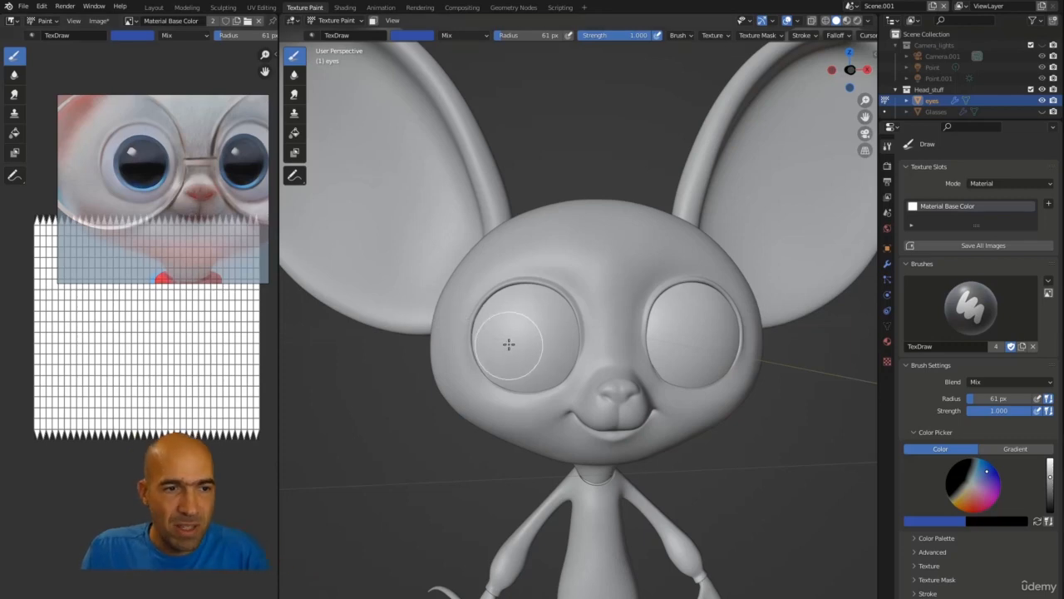
# Step: Set the brush radius to 46 px and paint a round blue iris on the eyes
pyautogui.press('[')
pyautogui.press('[')
pyautogui.press('[')
pyautogui.press('[')
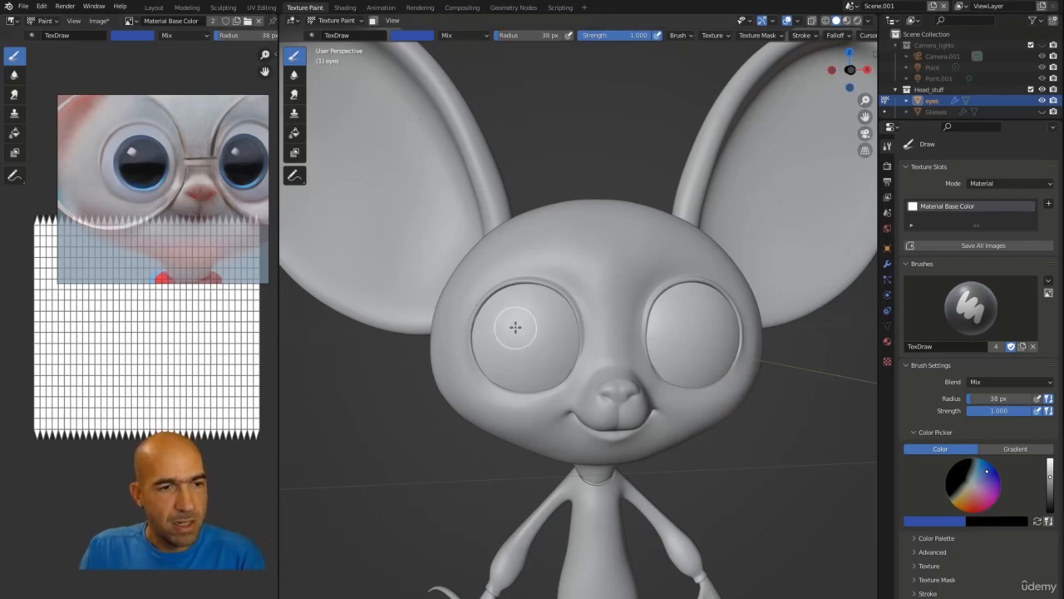
pyautogui.press(']')
pyautogui.press(']')
pyautogui.moveTo(506, 344)
pyautogui.mouseDown()
pyautogui.moveTo(503, 333)
pyautogui.moveTo(524, 320)
pyautogui.moveTo(546, 343)
pyautogui.moveTo(511, 360)
pyautogui.moveTo(524, 318)
pyautogui.moveTo(515, 309)
pyautogui.moveTo(524, 350)
pyautogui.moveTo(520, 332)
pyautogui.moveTo(512, 354)
pyautogui.moveTo(526, 320)
pyautogui.moveTo(543, 327)
pyautogui.moveTo(539, 349)
pyautogui.moveTo(520, 347)
pyautogui.moveTo(531, 316)
pyautogui.moveTo(513, 328)
pyautogui.mouseUp()
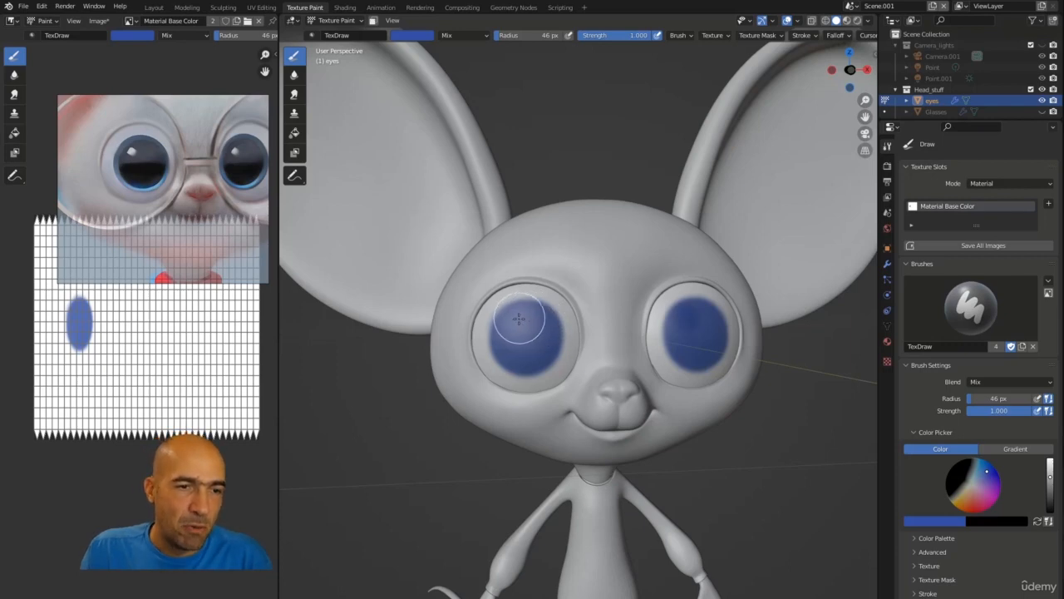
pyautogui.click(657, 37)
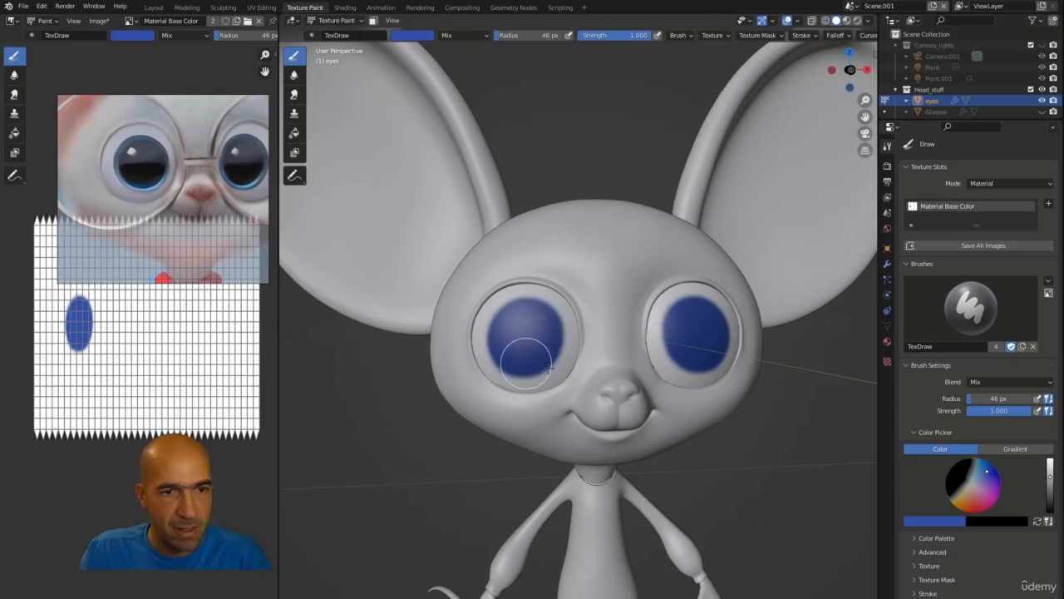
# Step: Change the brush color to near white, and sample a light gray from the shaded white area of the eye instead
pyautogui.moveTo(784, 413)
pyautogui.mouseDown(button='middle')
pyautogui.moveTo(758, 419)
pyautogui.moveTo(705, 338)
pyautogui.mouseUp(button='middle')
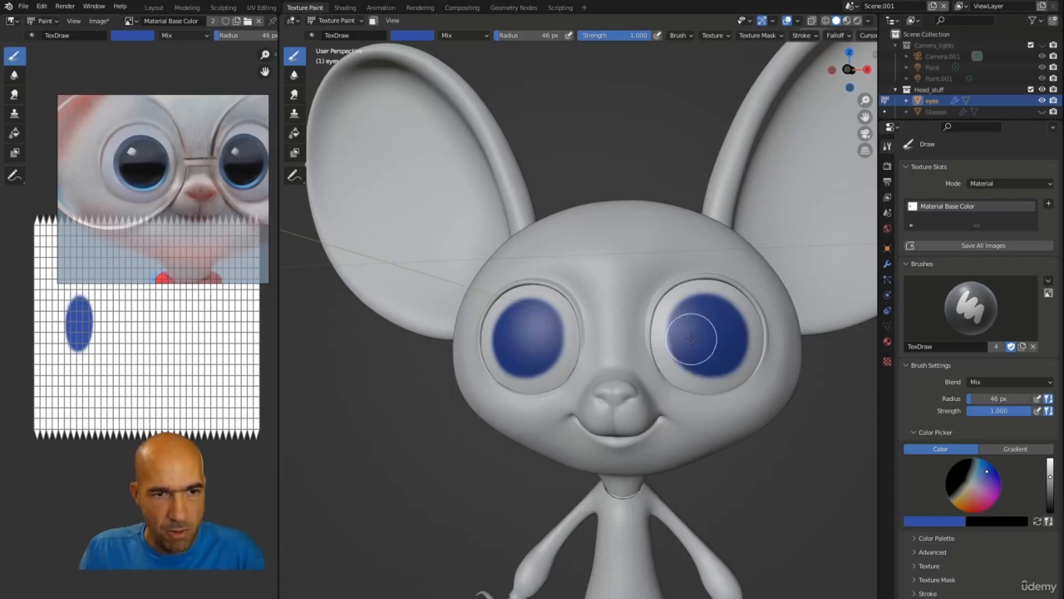
pyautogui.moveTo(553, 286); pyautogui.dragTo(499, 372, button='middle')
pyautogui.click(412, 35)
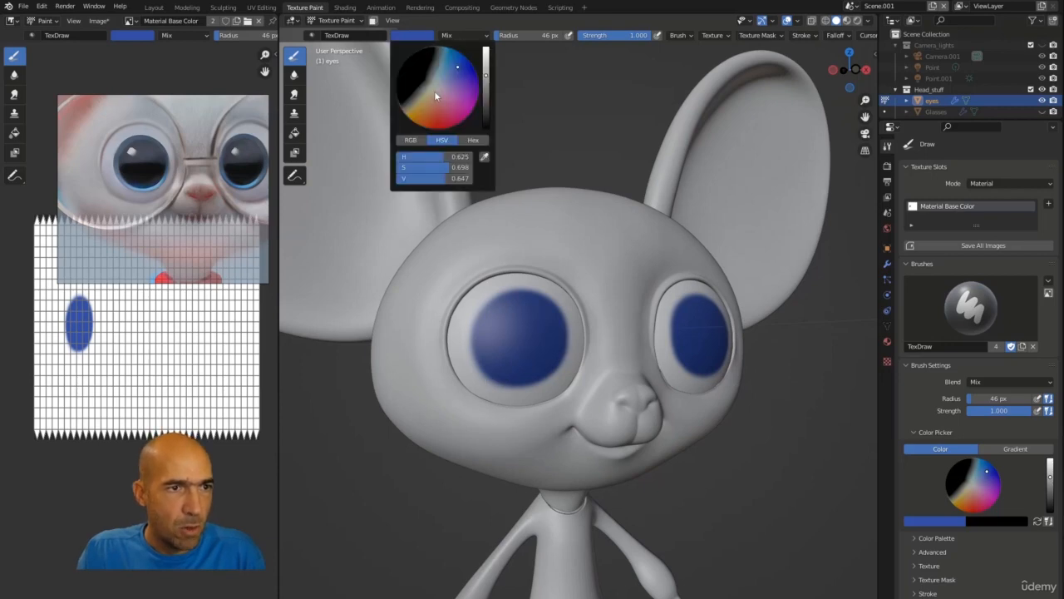
pyautogui.click(436, 85)
pyautogui.moveTo(485, 75); pyautogui.dragTo(486, 43)
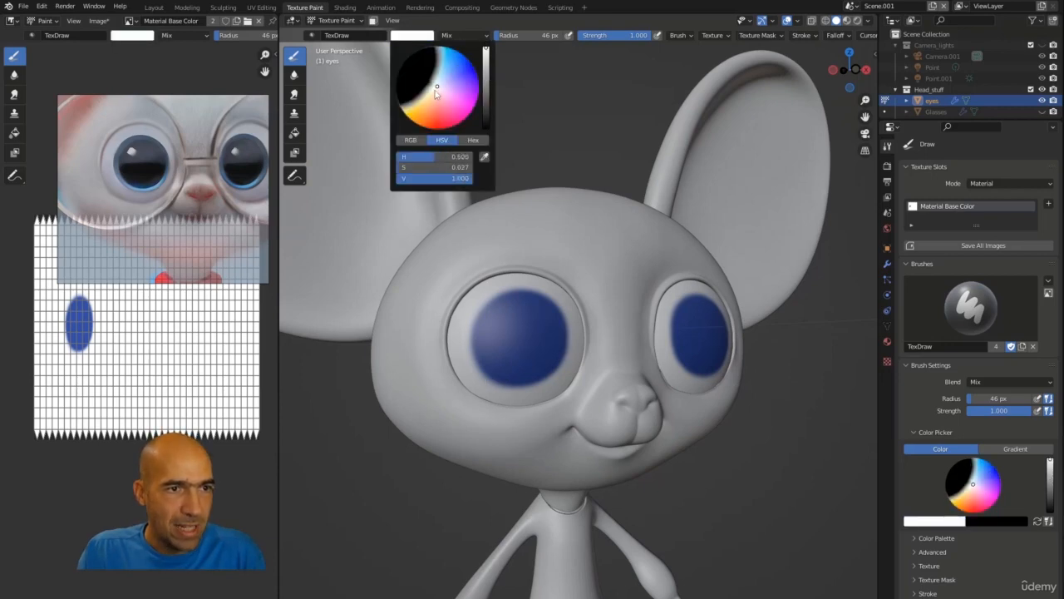
pyautogui.click(421, 37)
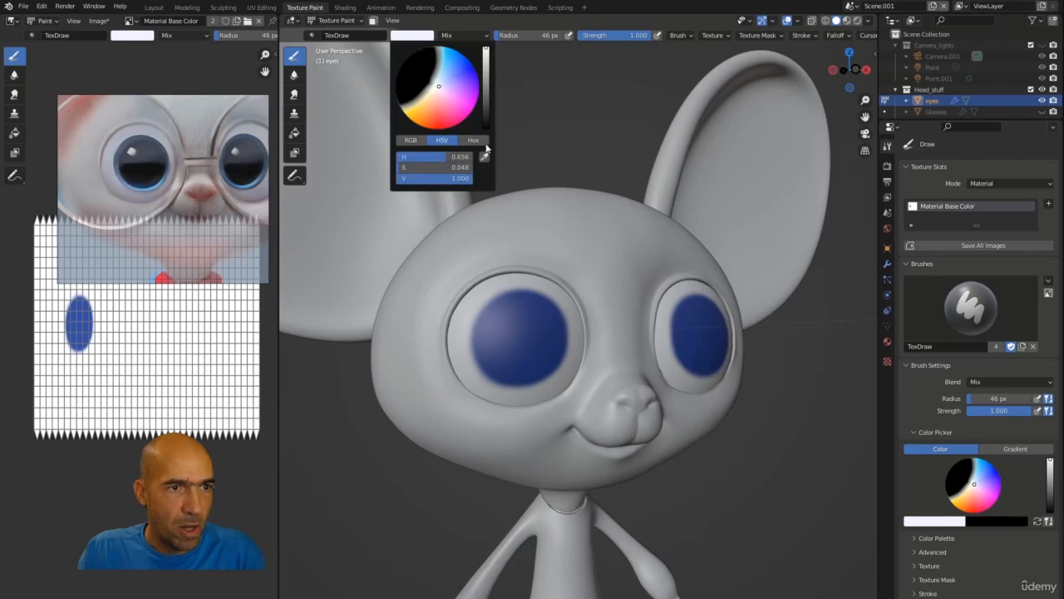
pyautogui.click(488, 150)
pyautogui.click(482, 284)
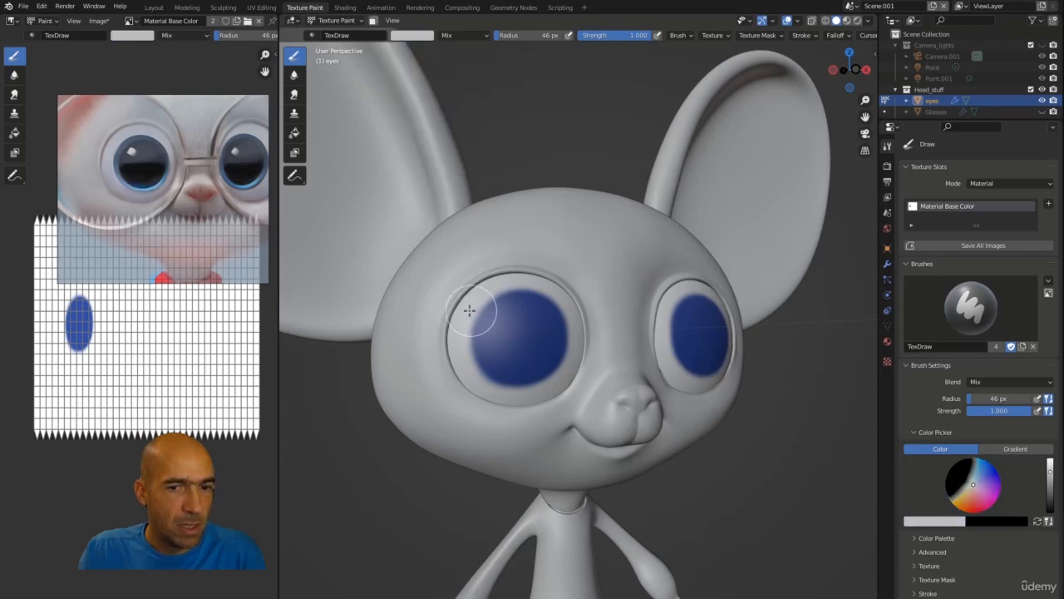
# Step: Reduce the brush radius to 32 px, try a correction stroke along the iris's lower edge, and undo that stroke
pyautogui.press('[')
pyautogui.press('[')
pyautogui.press('[')
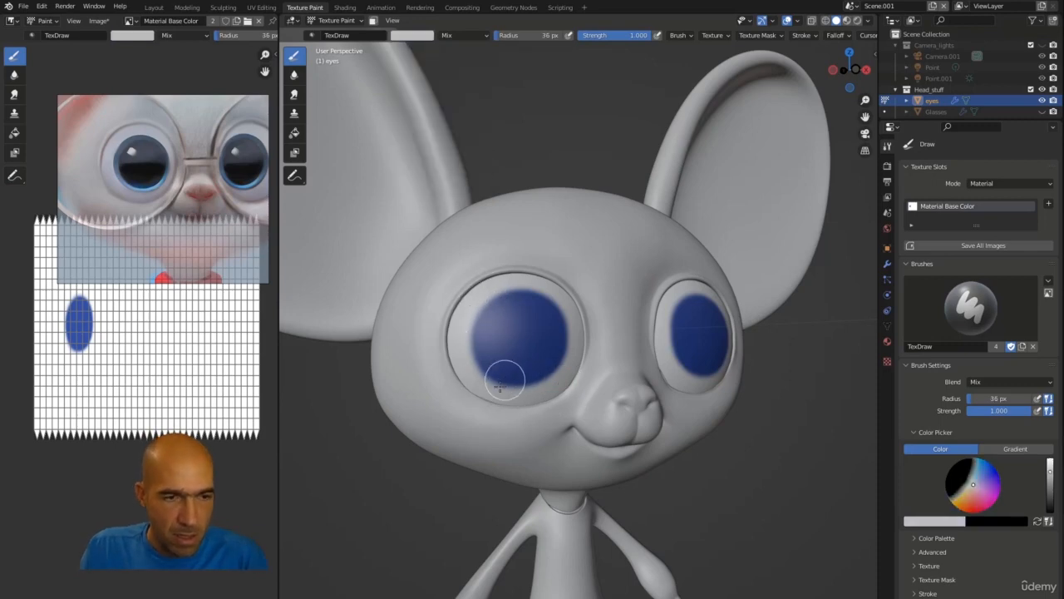
pyautogui.moveTo(473, 374)
pyautogui.mouseDown()
pyautogui.moveTo(482, 394)
pyautogui.moveTo(505, 380)
pyautogui.mouseUp()
pyautogui.hotkey('ctrl', 'z')
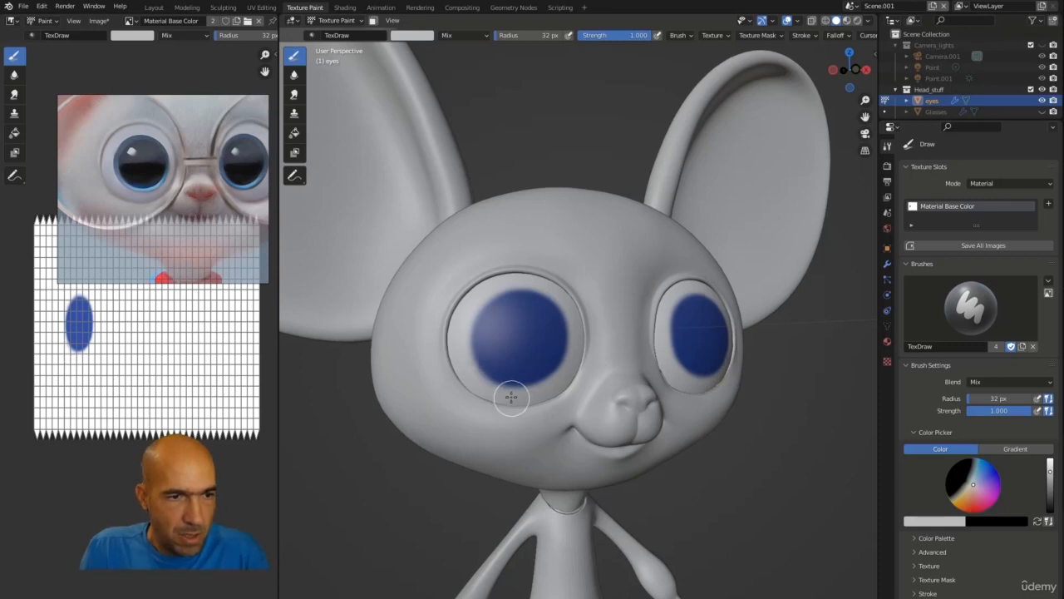
# Step: Compare Studio, MatCap and Flat viewport lighting, and keep the lighting set to Flat
pyautogui.click(869, 24)
pyautogui.click(816, 38)
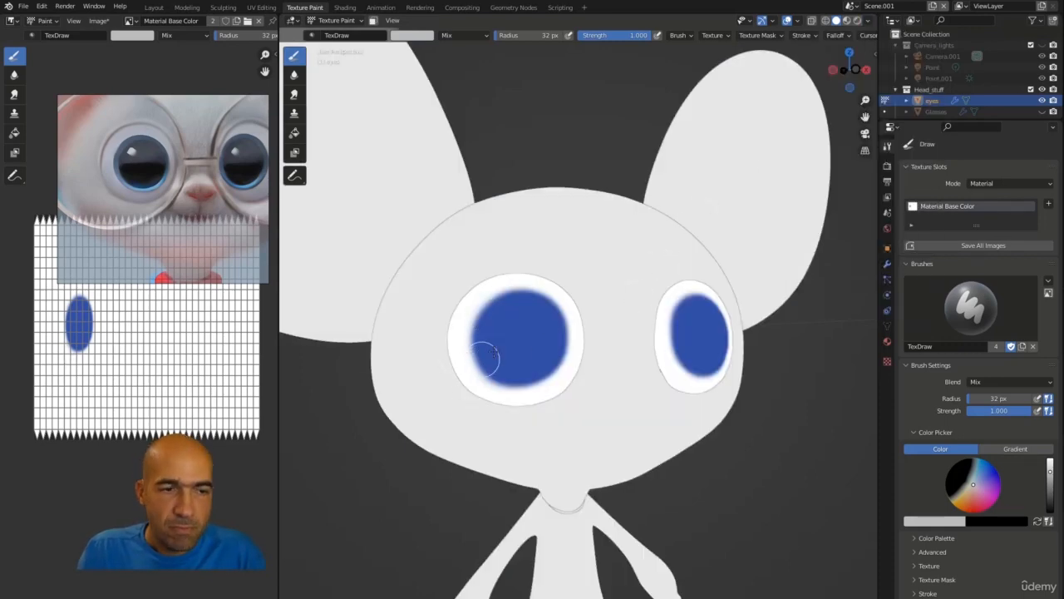
pyautogui.click(868, 22)
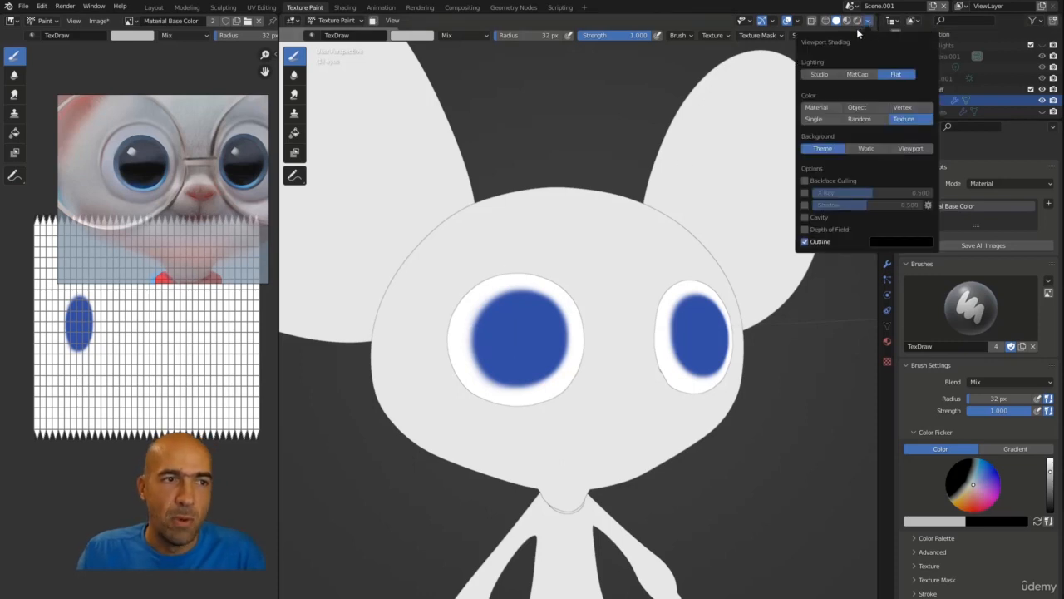
pyautogui.click(822, 75)
pyautogui.click(853, 75)
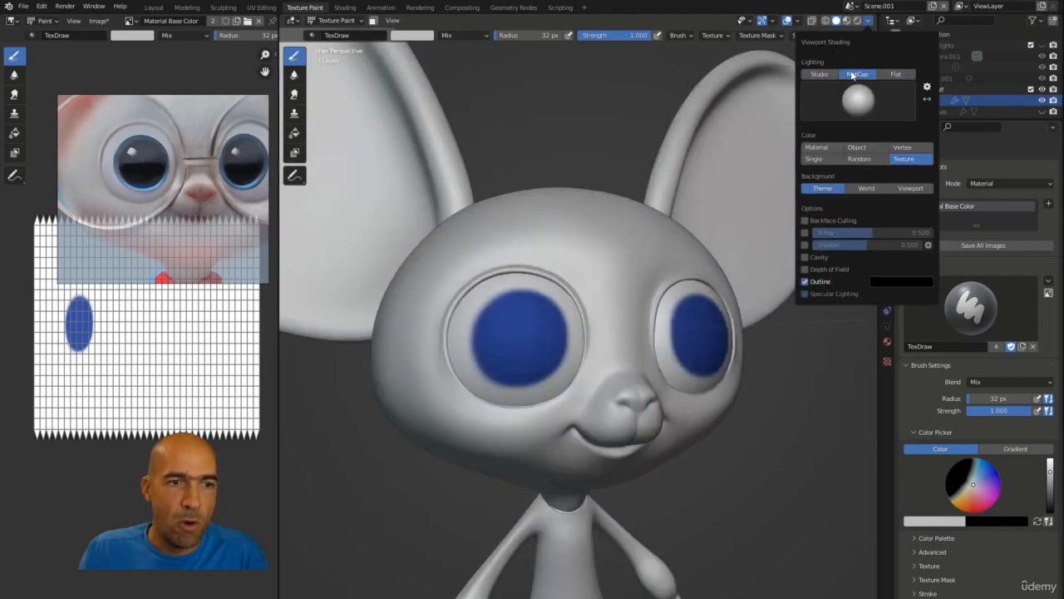
pyautogui.click(827, 75)
pyautogui.click(843, 75)
pyautogui.click(832, 75)
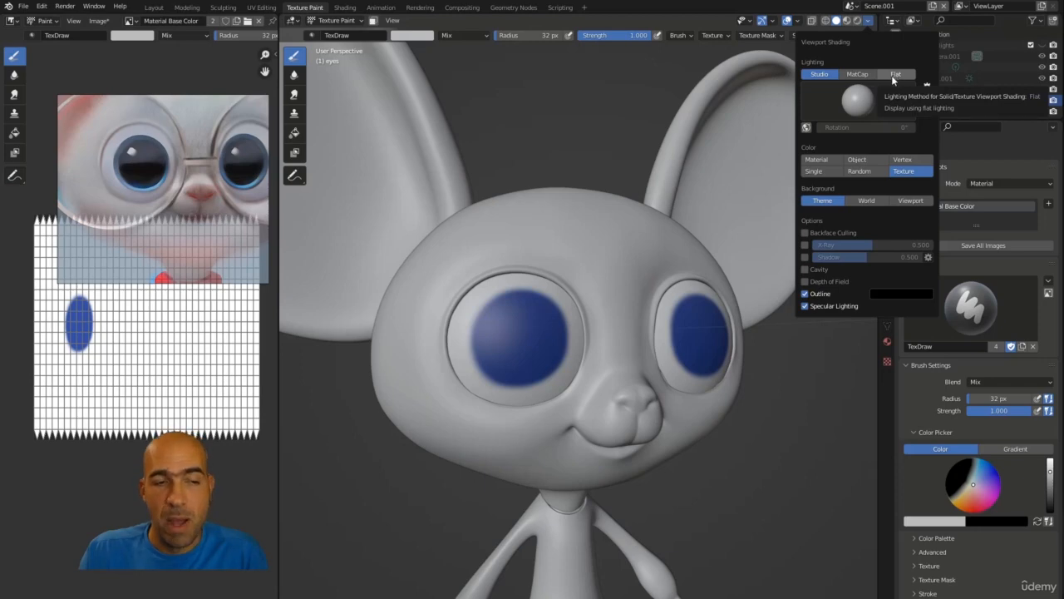
pyautogui.click(895, 75)
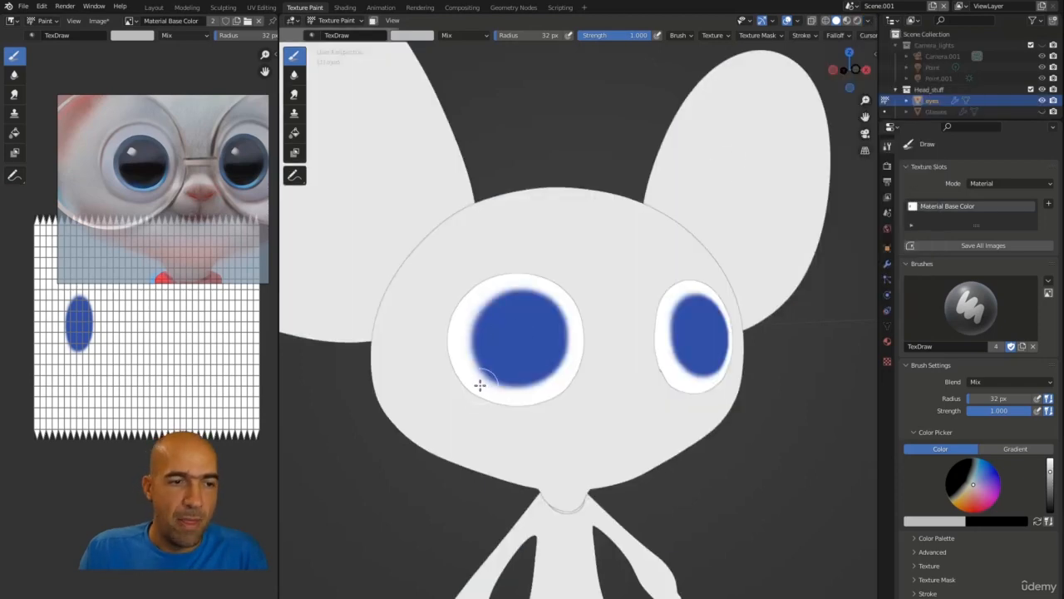
# Step: Try sampling brush colors from the blue iris, the light head and the interface
pyautogui.press('s')
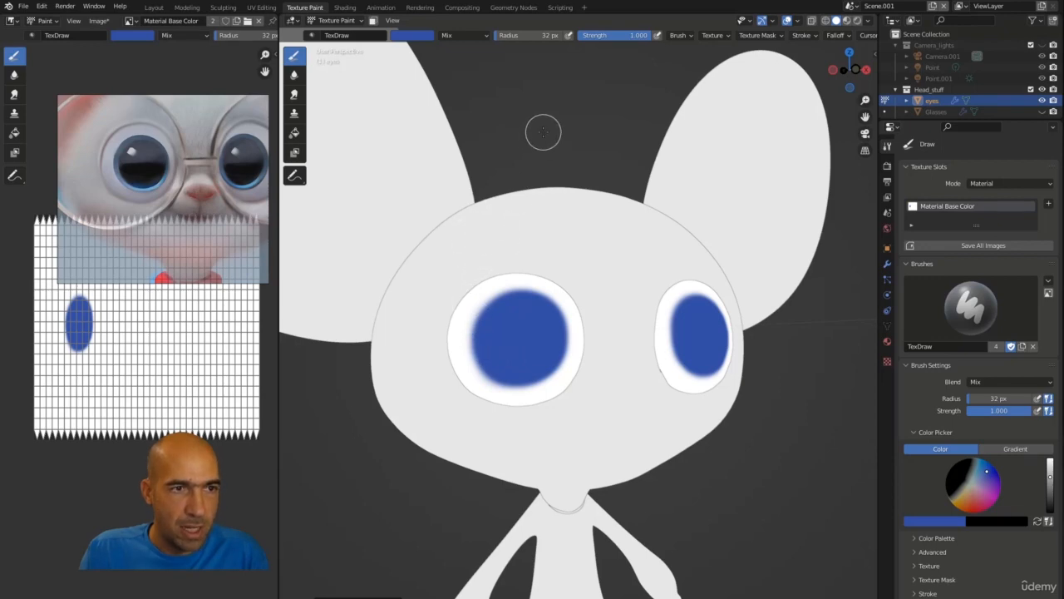
pyautogui.press('s')
pyautogui.press('s')
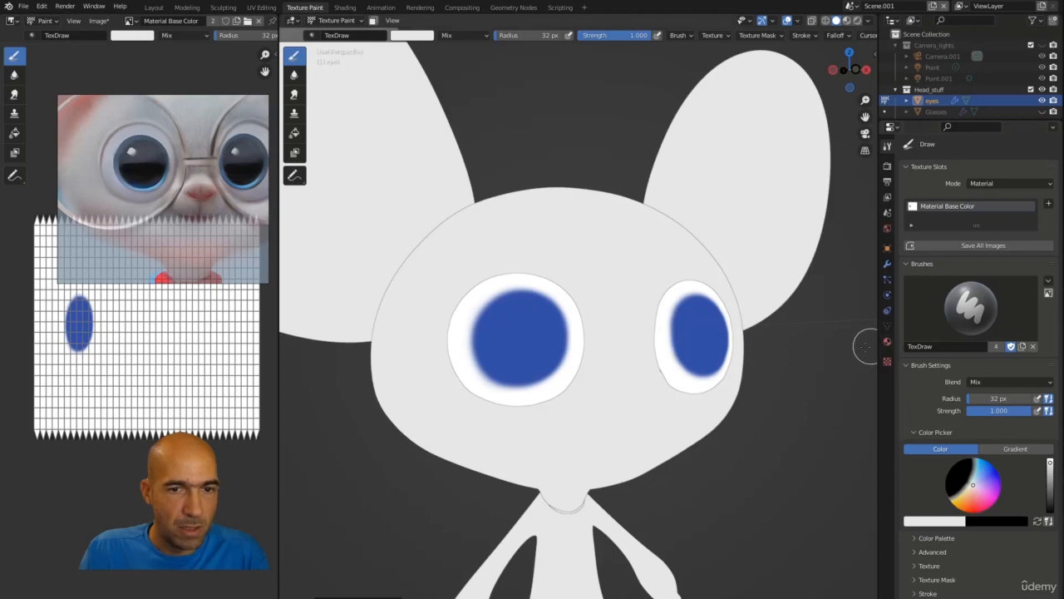
pyautogui.press('s')
pyautogui.press('s')
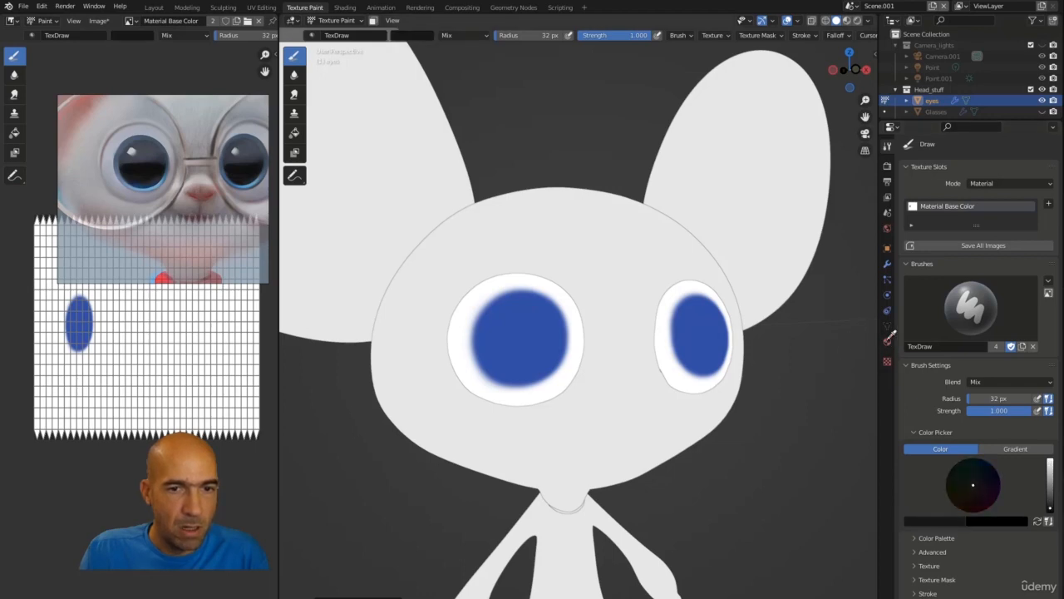
pyautogui.press('s')
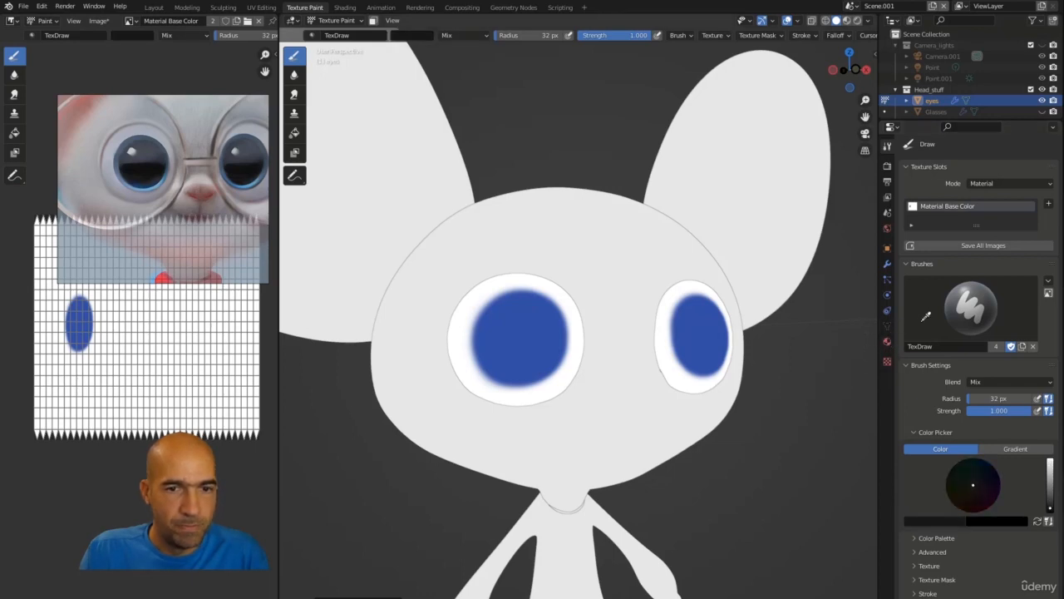
pyautogui.press('s')
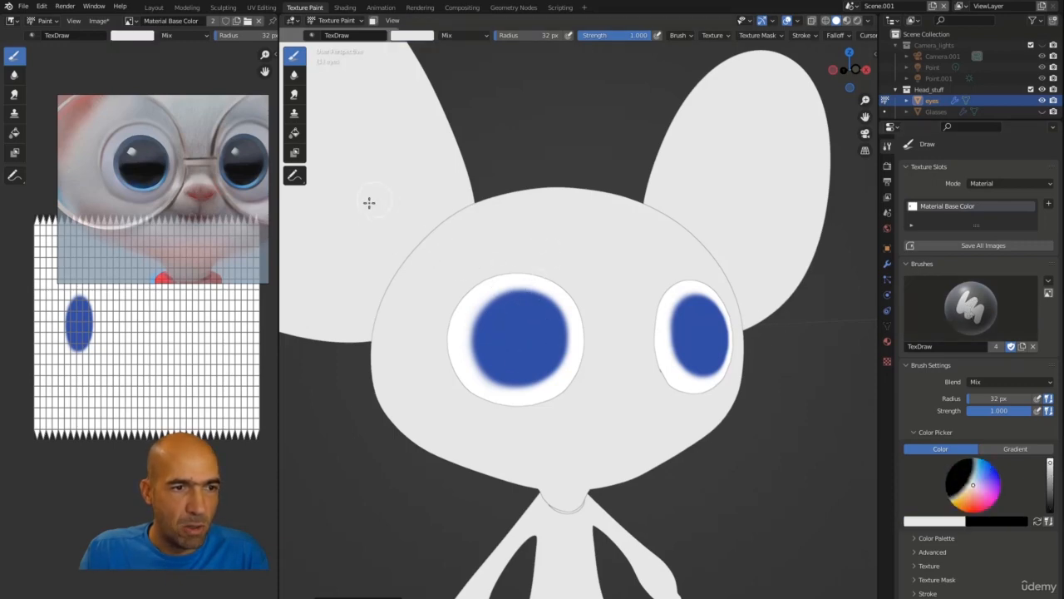
pyautogui.press('s')
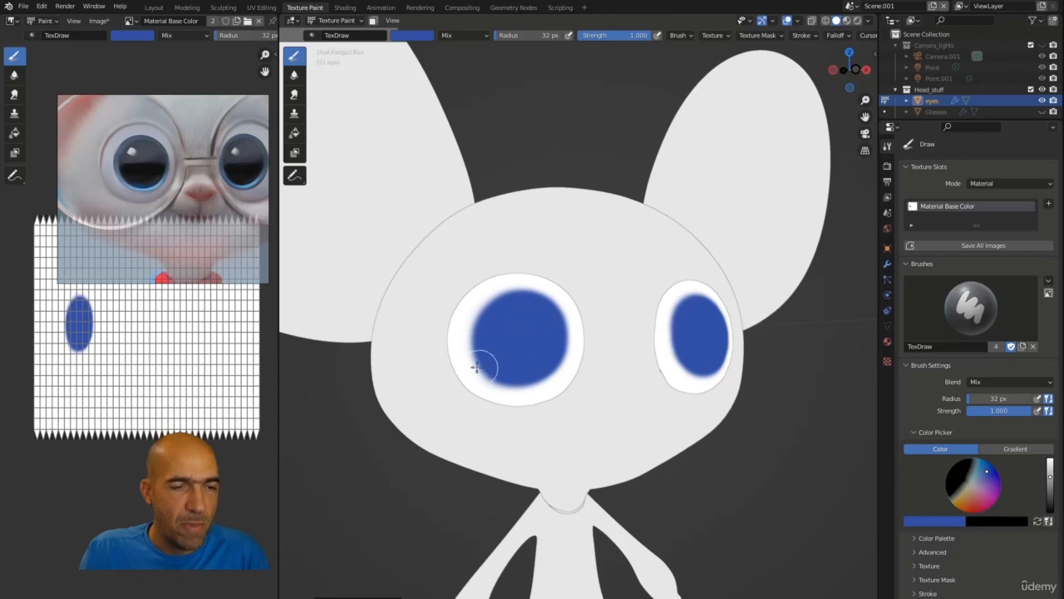
# Step: Trim the iris's edge using white sampled from the eye, and pick up the iris's blue as the brush color
pyautogui.press('s')
pyautogui.moveTo(503, 397)
pyautogui.mouseDown()
pyautogui.moveTo(473, 374)
pyautogui.moveTo(515, 392)
pyautogui.moveTo(548, 387)
pyautogui.moveTo(517, 403)
pyautogui.moveTo(473, 373)
pyautogui.moveTo(466, 299)
pyautogui.moveTo(495, 282)
pyautogui.mouseUp()
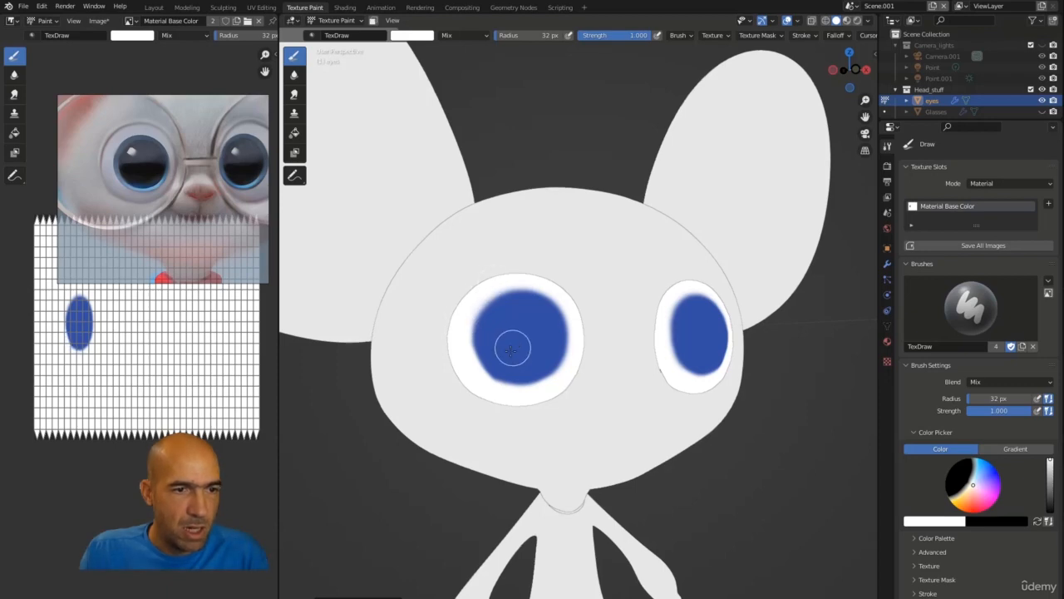
pyautogui.click(519, 327)
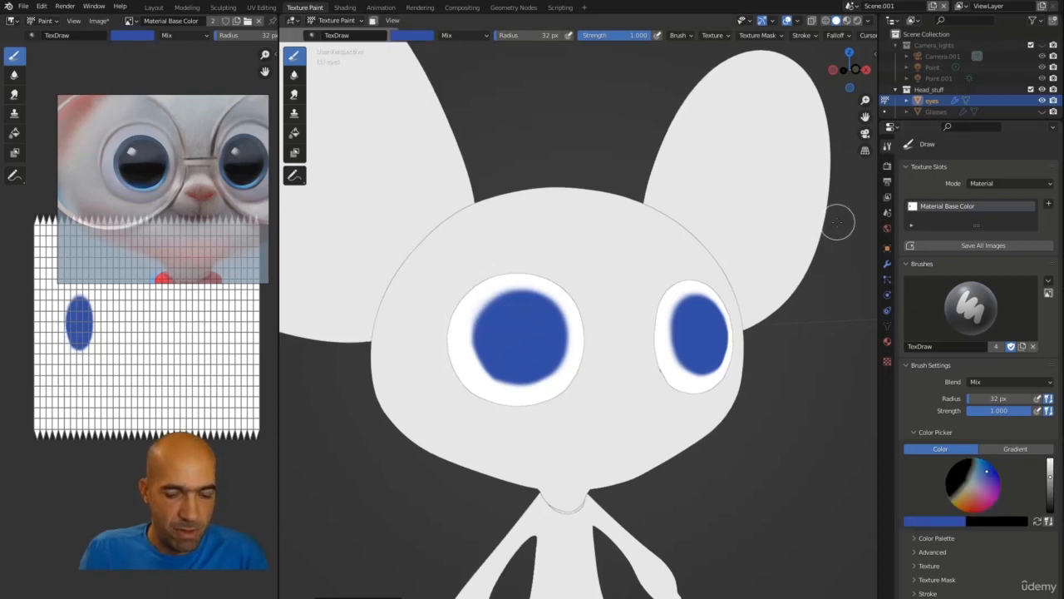
# Step: Turn on the Screencast Keys display in the 3D viewport
pyautogui.press('n')
pyautogui.click(873, 144)
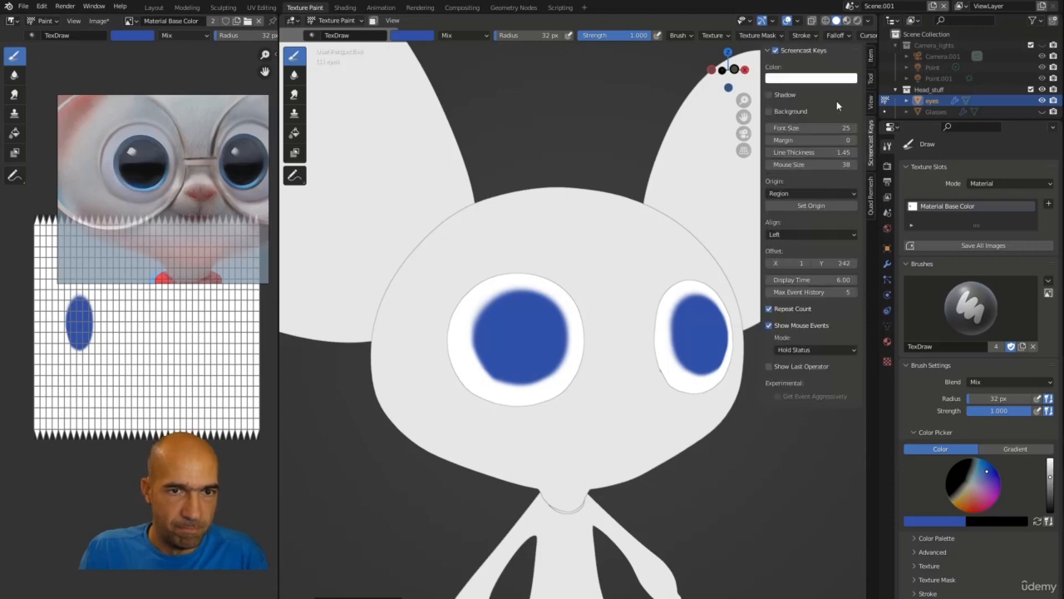
pyautogui.click(776, 51)
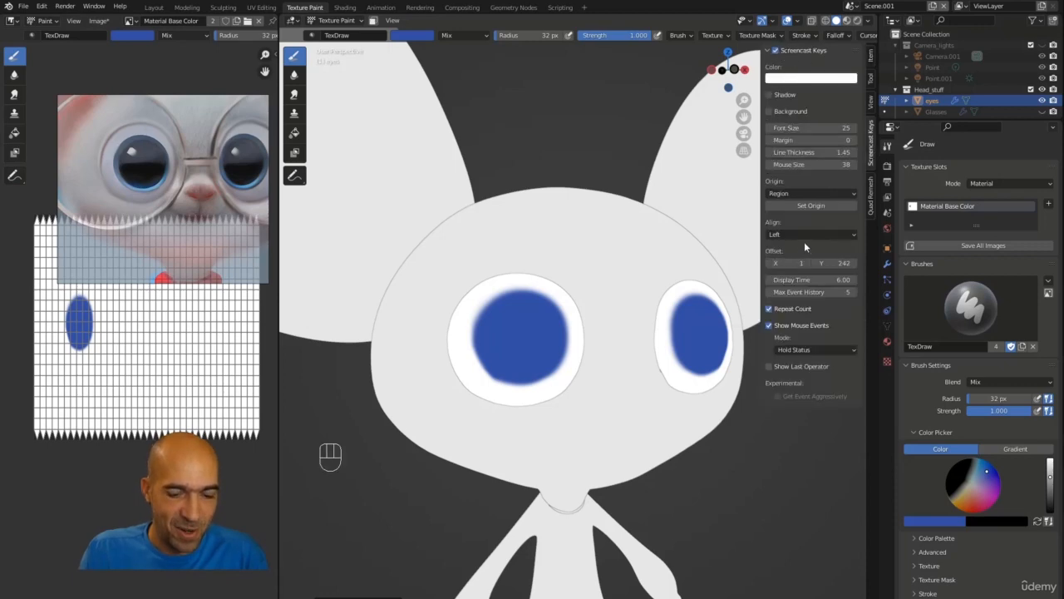
# Step: Hide the viewport sidebar, sample the iris's blue as the brush color, and touch up the iris's outline with it
pyautogui.press('n')
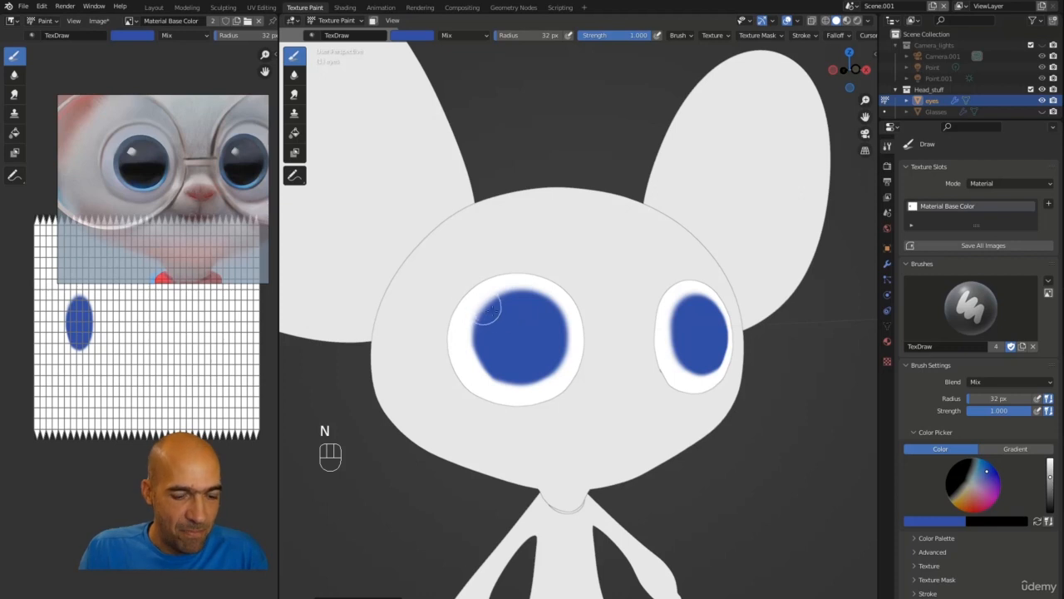
pyautogui.press('s')
pyautogui.press('s')
pyautogui.press('s')
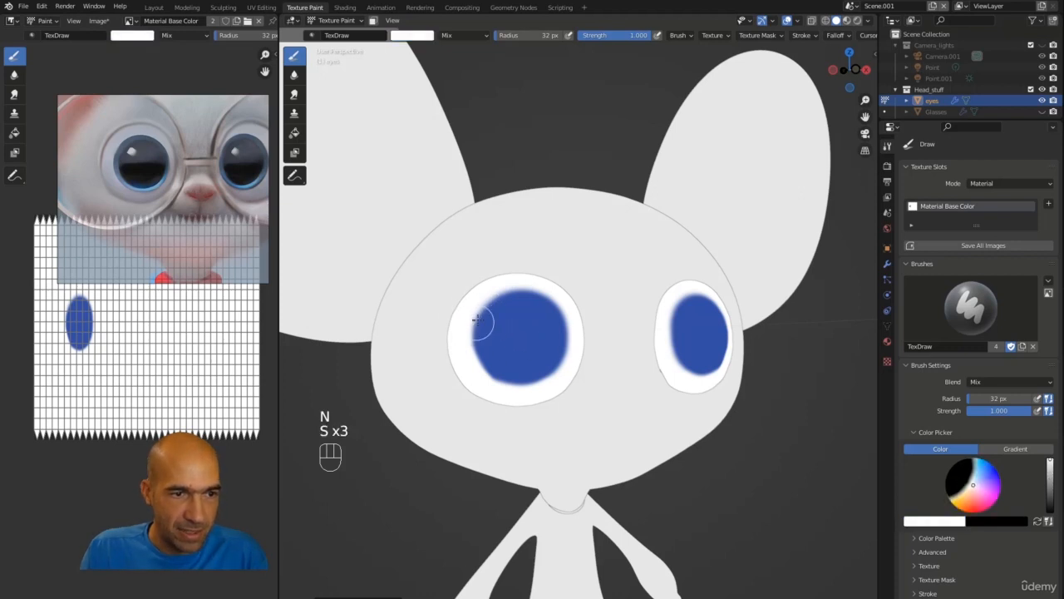
pyautogui.press('s')
pyautogui.moveTo(503, 307)
pyautogui.mouseDown()
pyautogui.moveTo(488, 336)
pyautogui.moveTo(499, 368)
pyautogui.moveTo(548, 356)
pyautogui.moveTo(527, 369)
pyautogui.moveTo(490, 351)
pyautogui.moveTo(506, 304)
pyautogui.moveTo(492, 330)
pyautogui.moveTo(494, 316)
pyautogui.moveTo(524, 293)
pyautogui.moveTo(494, 282)
pyautogui.moveTo(469, 294)
pyautogui.moveTo(521, 305)
pyautogui.moveTo(495, 316)
pyautogui.moveTo(545, 365)
pyautogui.moveTo(494, 358)
pyautogui.mouseUp()
# Step: Sample the white of the eye and trim the iris's lower-right edge with it
pyautogui.press('s')
pyautogui.press('s')
pyautogui.press('s')
pyautogui.moveTo(577, 359); pyautogui.dragTo(542, 400)
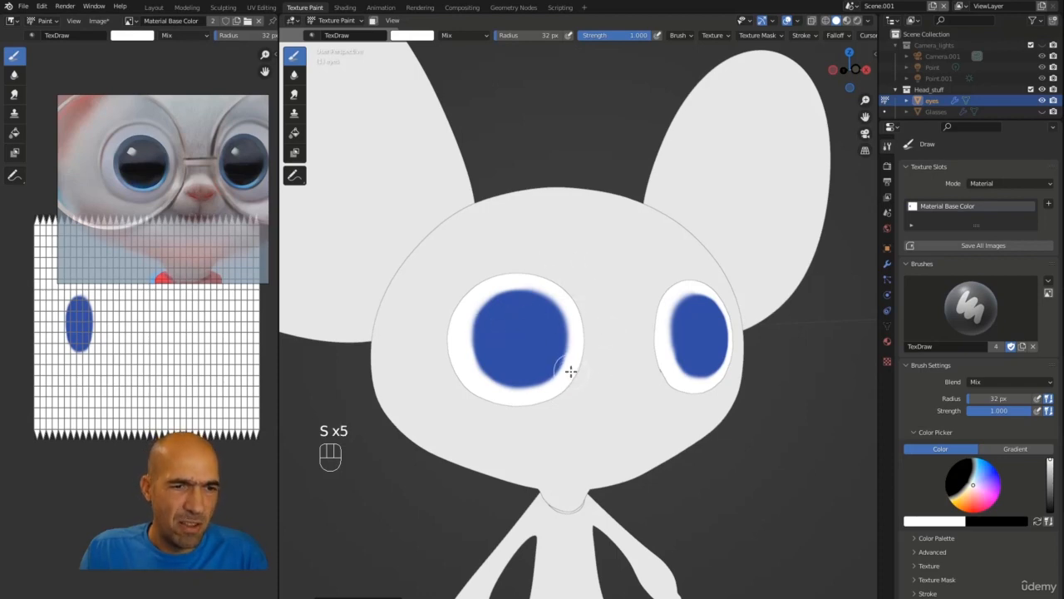
pyautogui.moveTo(571, 369)
pyautogui.mouseDown()
pyautogui.moveTo(568, 381)
pyautogui.moveTo(549, 382)
pyautogui.mouseUp()
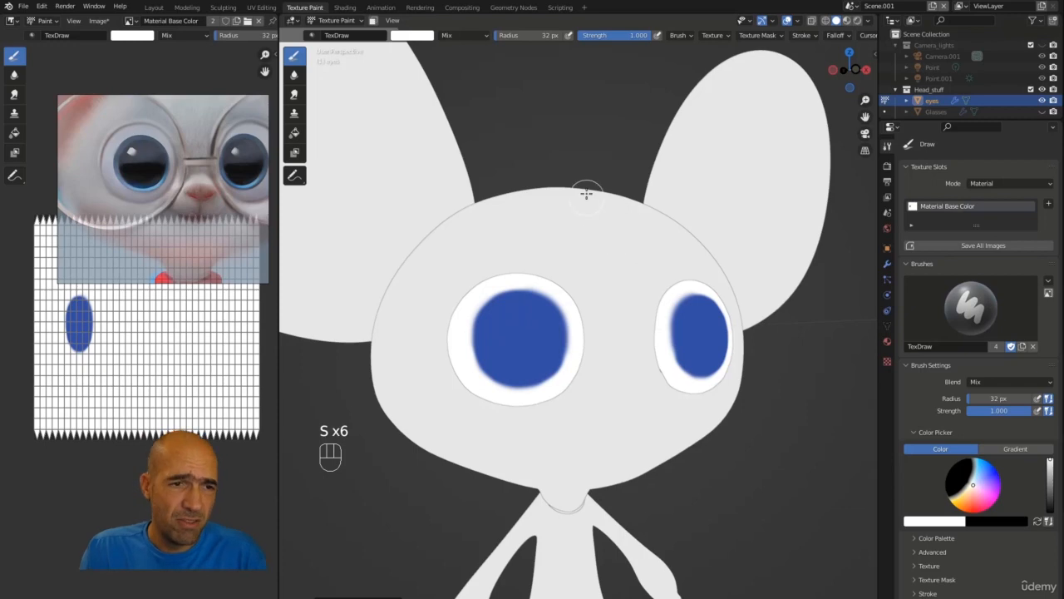
# Step: Refine the iris's outline close-up, trimming the lower-right edge with white and filling the upper-right edge with the sampled blue
pyautogui.keyDown('alt'); pyautogui.moveTo(587, 154); pyautogui.dragTo(574, 157, button='middle'); pyautogui.keyUp('alt')
pyautogui.scroll(10, 573, 157)
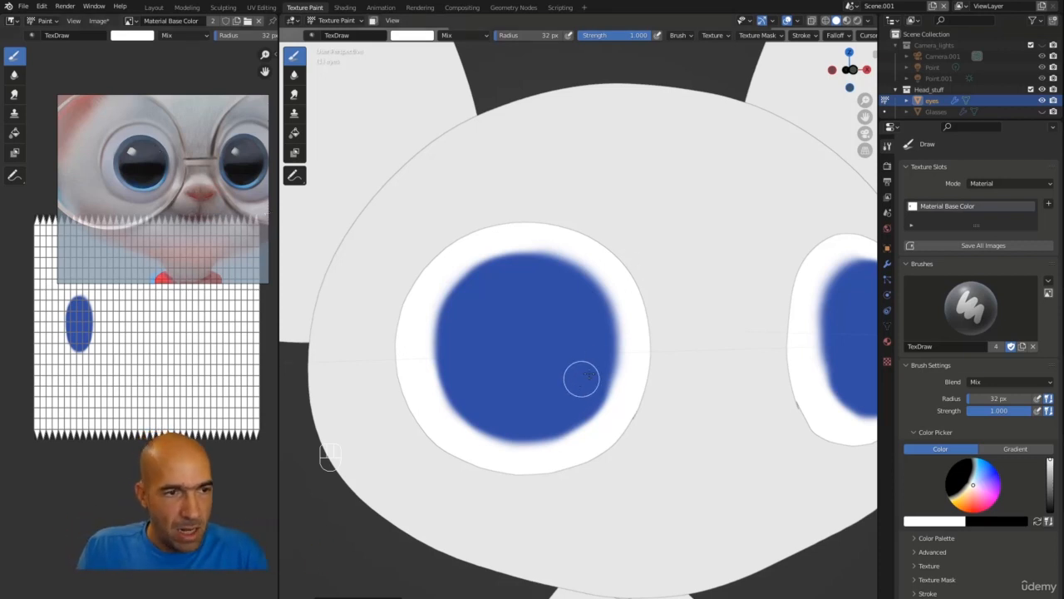
pyautogui.moveTo(610, 400); pyautogui.dragTo(599, 431)
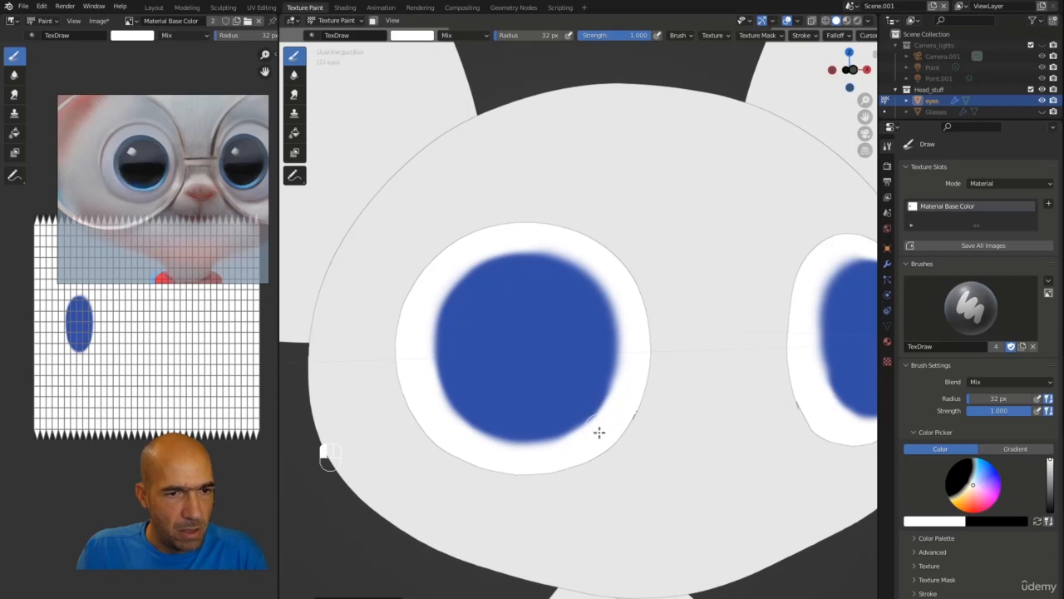
pyautogui.press('s')
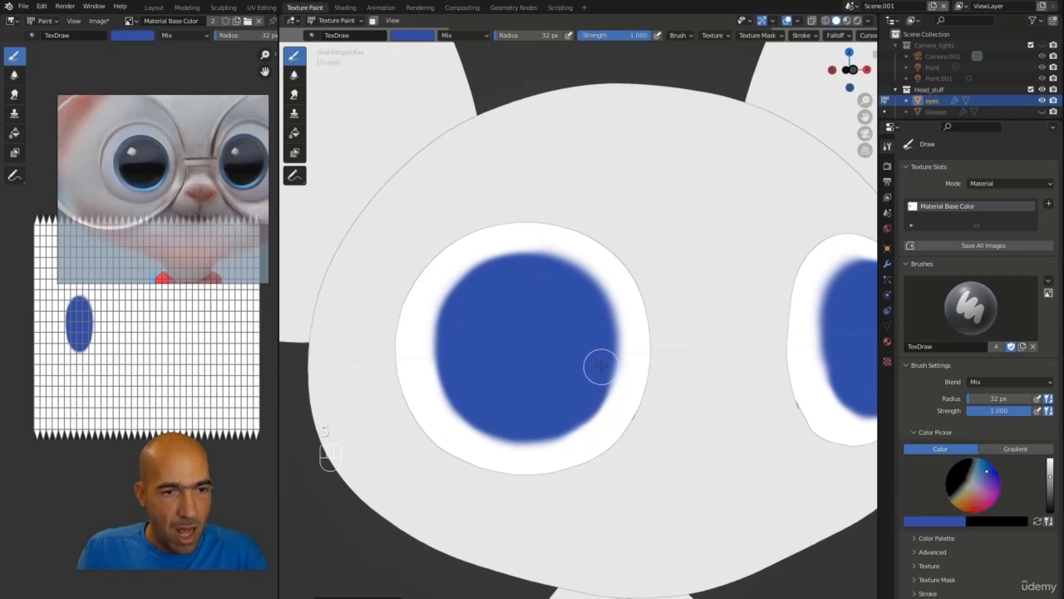
pyautogui.moveTo(601, 366)
pyautogui.mouseDown()
pyautogui.moveTo(560, 423)
pyautogui.moveTo(588, 402)
pyautogui.moveTo(599, 368)
pyautogui.moveTo(596, 307)
pyautogui.moveTo(546, 278)
pyautogui.moveTo(566, 285)
pyautogui.moveTo(568, 275)
pyautogui.moveTo(510, 274)
pyautogui.moveTo(556, 277)
pyautogui.moveTo(593, 310)
pyautogui.moveTo(576, 293)
pyautogui.mouseUp()
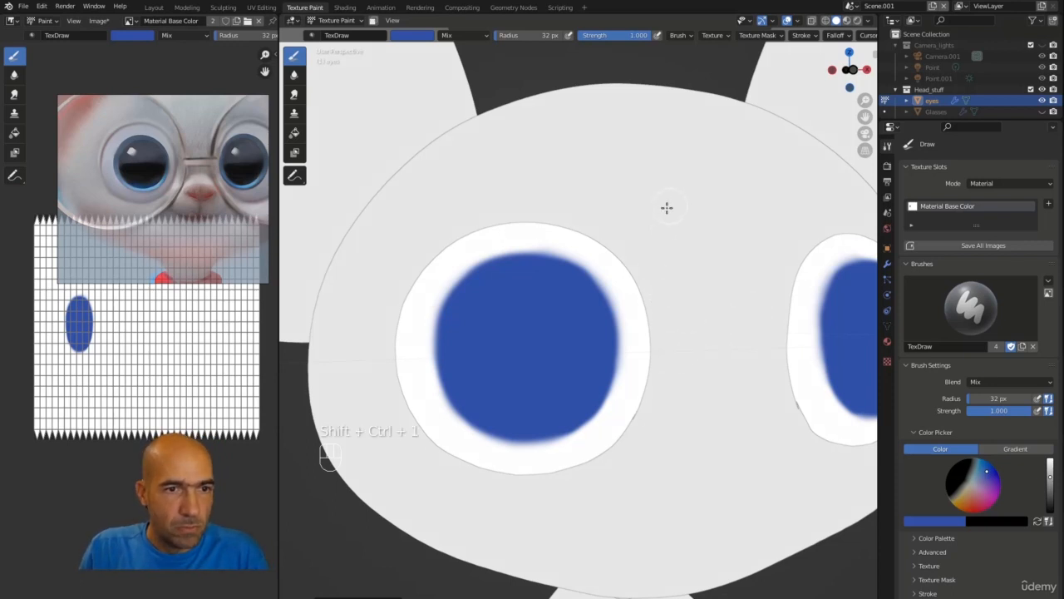
pyautogui.hotkey('ctrl', 'shift', '3')
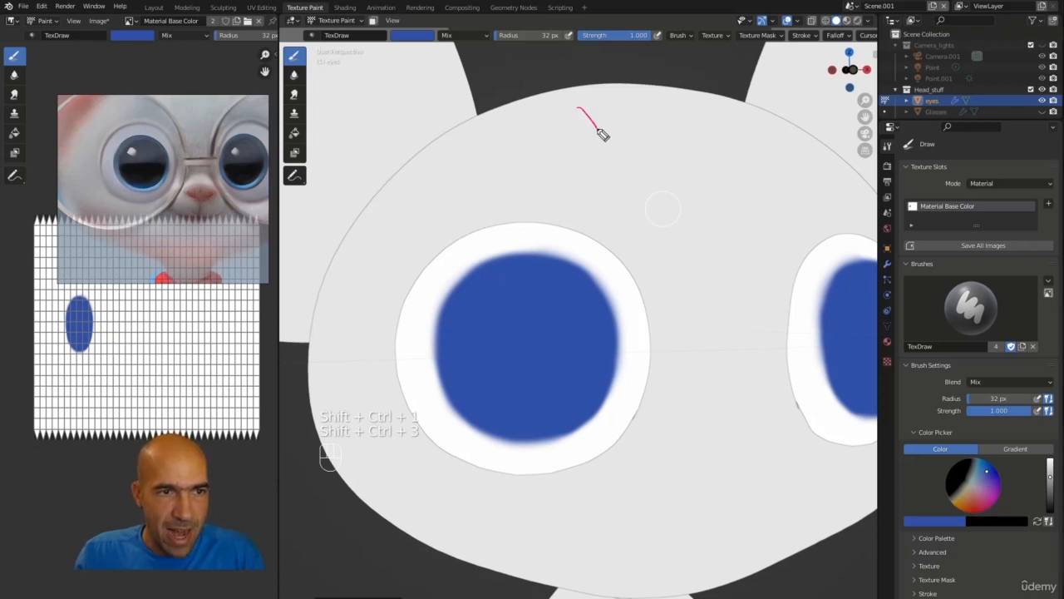
pyautogui.moveTo(613, 155); pyautogui.dragTo(640, 179)
pyautogui.moveTo(654, 230)
pyautogui.mouseDown()
pyautogui.moveTo(643, 276)
pyautogui.moveTo(620, 304)
pyautogui.mouseUp()
pyautogui.moveTo(602, 356); pyautogui.dragTo(589, 376)
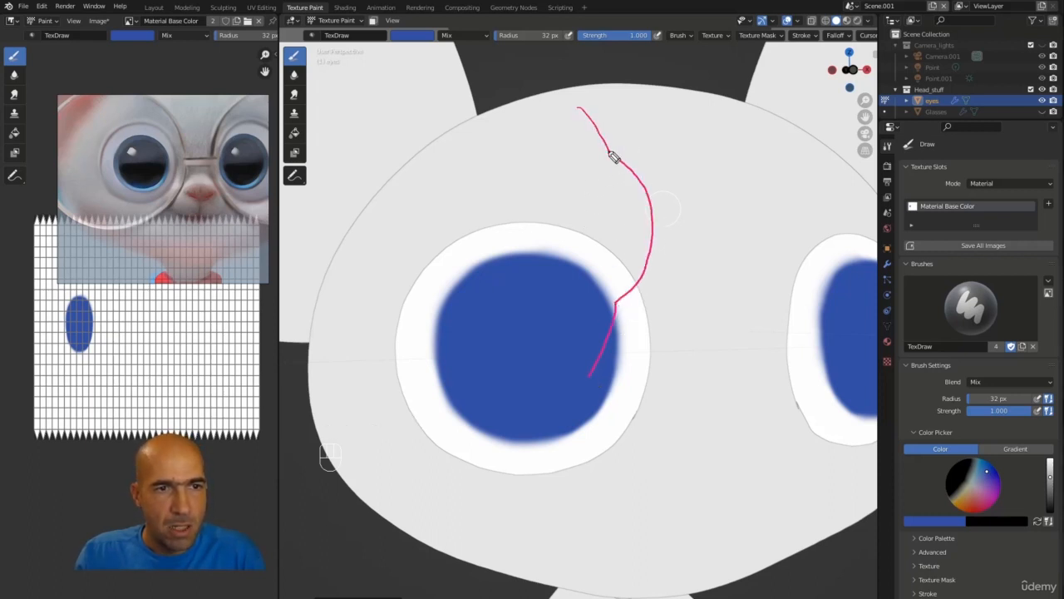
pyautogui.moveTo(650, 226)
pyautogui.mouseDown()
pyautogui.moveTo(626, 291)
pyautogui.moveTo(639, 279)
pyautogui.moveTo(640, 182)
pyautogui.moveTo(653, 197)
pyautogui.moveTo(653, 266)
pyautogui.moveTo(637, 276)
pyautogui.mouseUp()
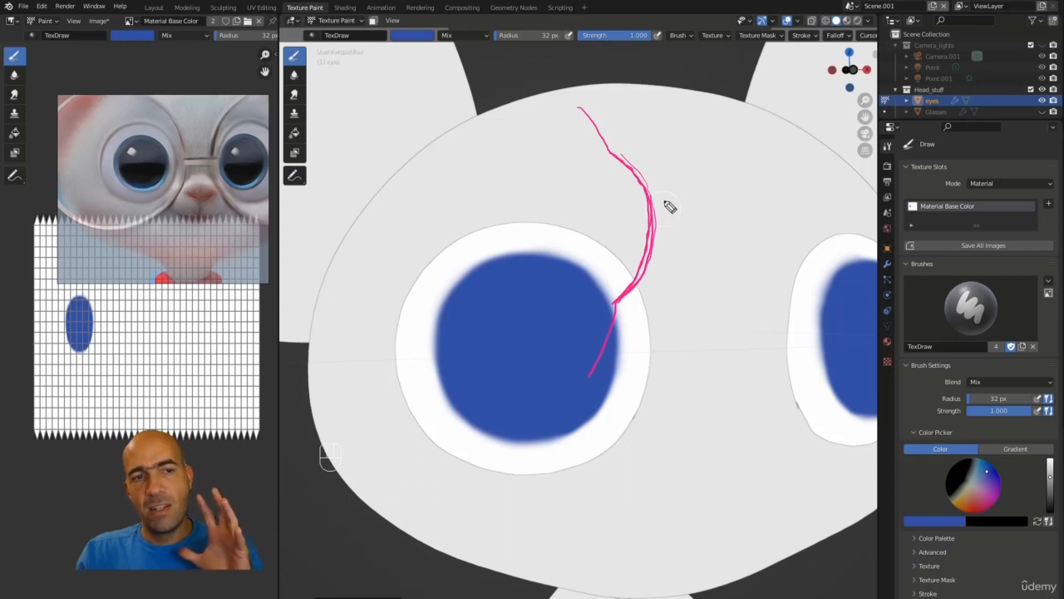
pyautogui.moveTo(675, 223); pyautogui.dragTo(735, 220)
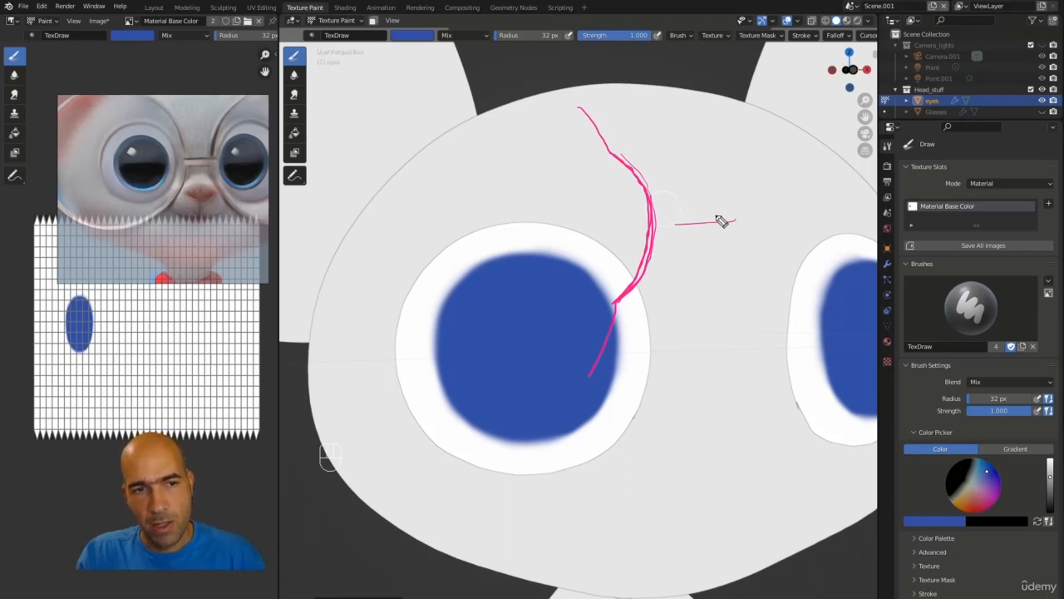
pyautogui.moveTo(422, 214)
pyautogui.mouseDown()
pyautogui.moveTo(636, 87)
pyautogui.moveTo(592, 382)
pyautogui.mouseUp()
pyautogui.moveTo(636, 87)
pyautogui.mouseDown()
pyautogui.moveTo(666, 56)
pyautogui.moveTo(641, 54)
pyautogui.mouseUp()
pyautogui.moveTo(596, 98); pyautogui.dragTo(611, 72)
pyautogui.moveTo(569, 123); pyautogui.dragTo(587, 86)
pyautogui.moveTo(544, 137); pyautogui.dragTo(557, 116)
pyautogui.moveTo(502, 150); pyautogui.dragTo(524, 137)
pyautogui.moveTo(481, 167); pyautogui.dragTo(501, 135)
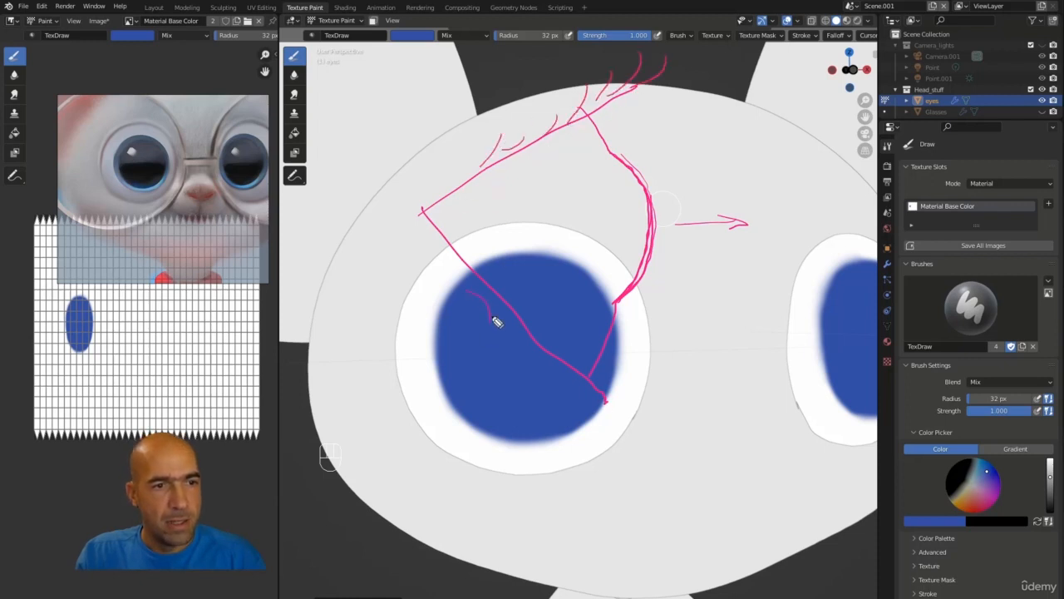
pyautogui.moveTo(618, 405); pyautogui.dragTo(623, 430)
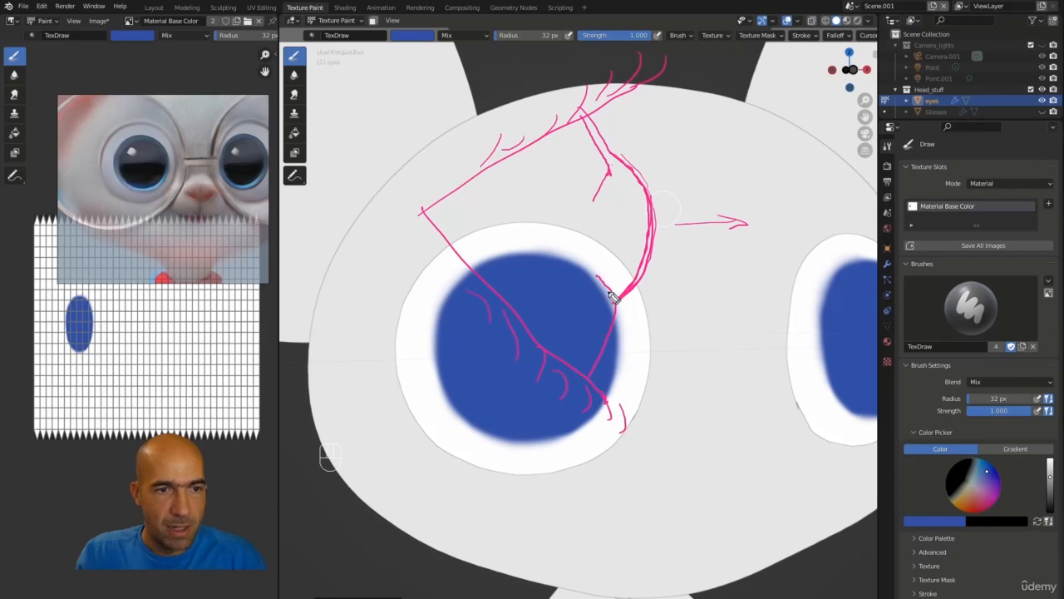
pyautogui.moveTo(634, 171); pyautogui.dragTo(612, 193)
pyautogui.moveTo(636, 189); pyautogui.dragTo(618, 216)
pyautogui.moveTo(649, 210); pyautogui.dragTo(621, 229)
pyautogui.moveTo(649, 226); pyautogui.dragTo(624, 244)
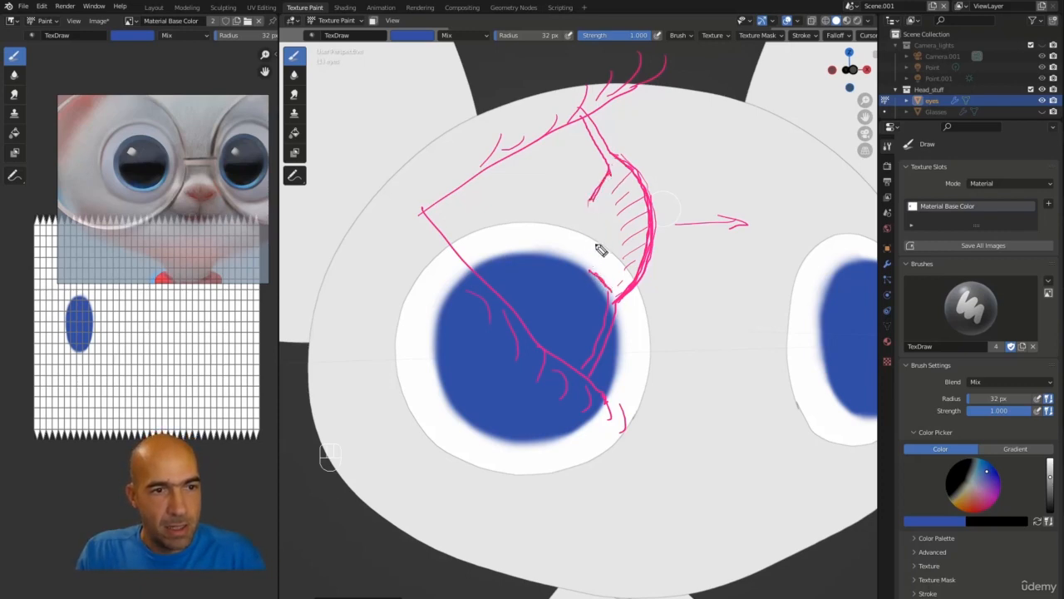
pyautogui.moveTo(729, 108)
pyautogui.mouseDown()
pyautogui.moveTo(698, 163)
pyautogui.moveTo(768, 142)
pyautogui.moveTo(733, 128)
pyautogui.moveTo(744, 143)
pyautogui.mouseUp()
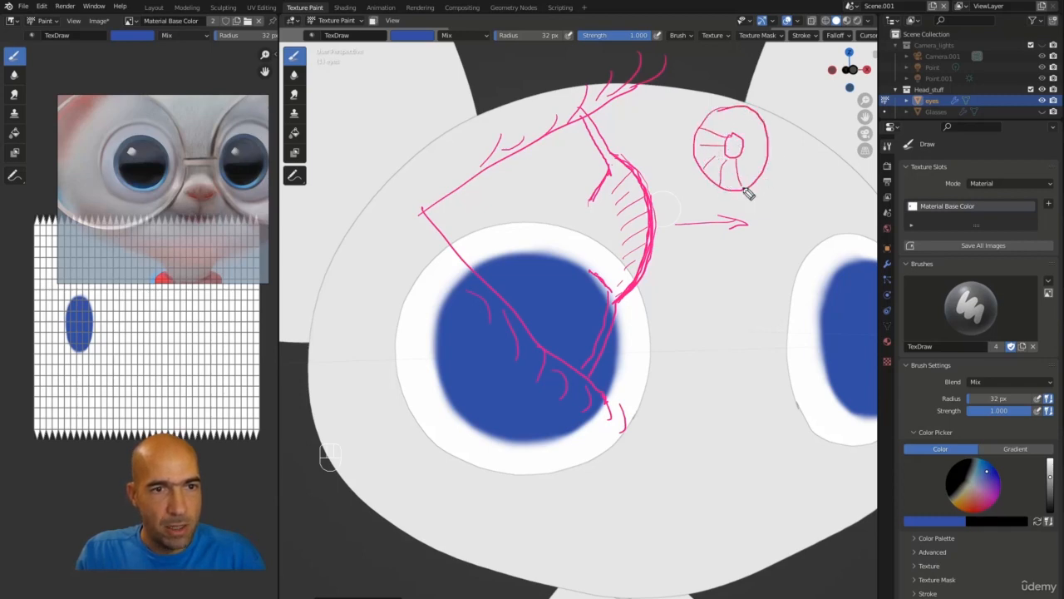
pyautogui.moveTo(748, 117); pyautogui.dragTo(741, 134)
pyautogui.moveTo(731, 110); pyautogui.dragTo(733, 136)
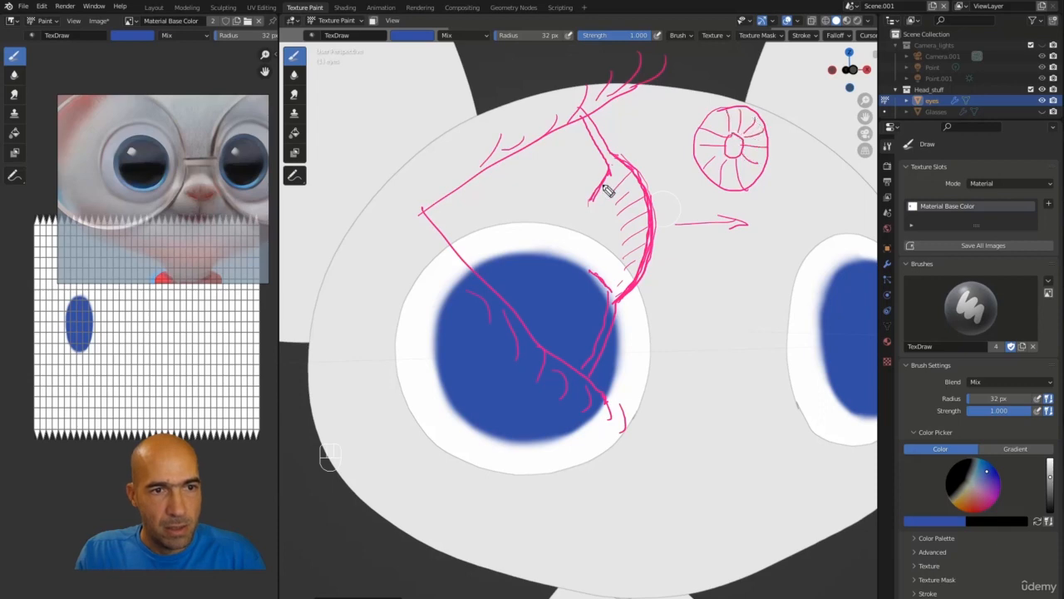
pyautogui.moveTo(588, 220)
pyautogui.mouseDown()
pyautogui.moveTo(577, 243)
pyautogui.moveTo(588, 226)
pyautogui.mouseUp()
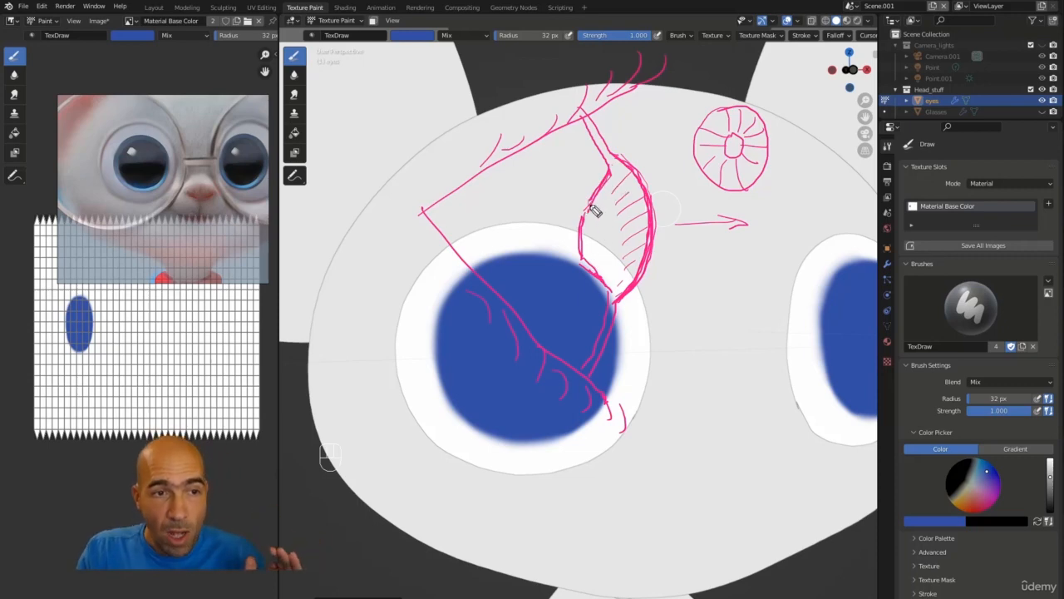
pyautogui.moveTo(687, 51); pyautogui.dragTo(672, 140)
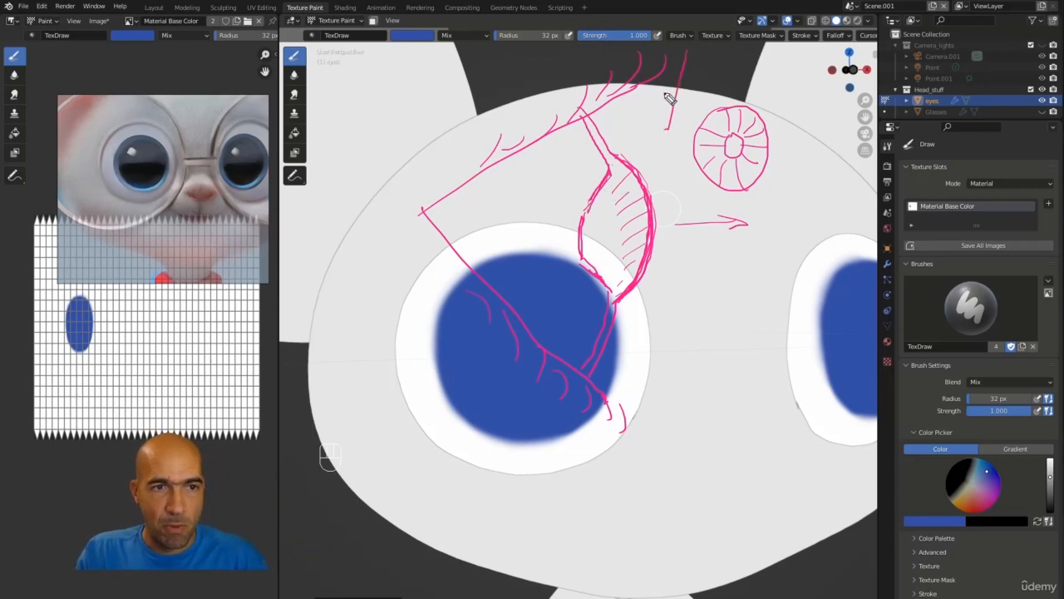
pyautogui.moveTo(665, 93); pyautogui.dragTo(695, 125)
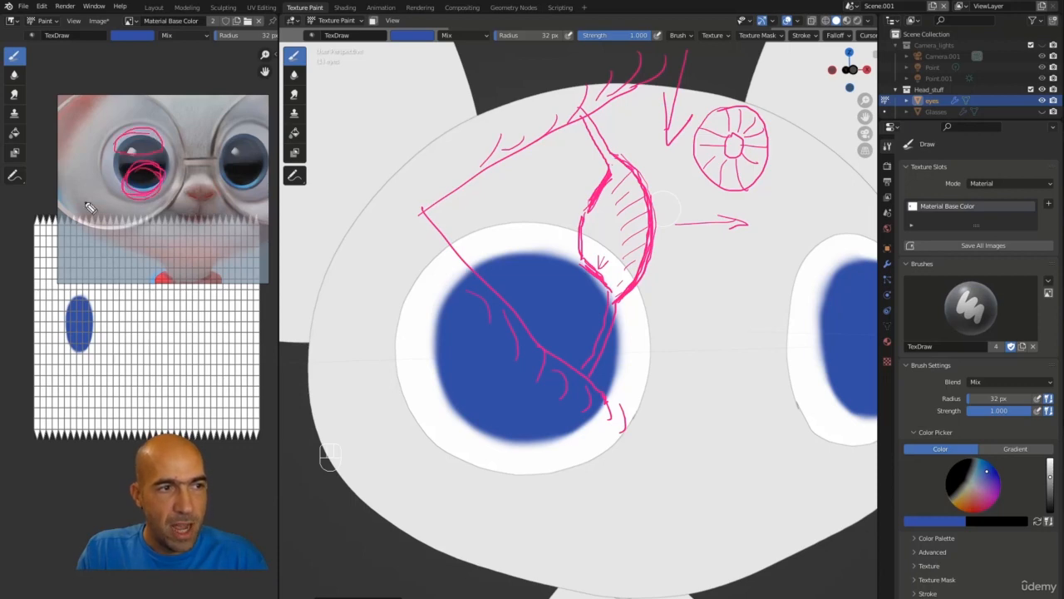
pyautogui.click(14, 269)
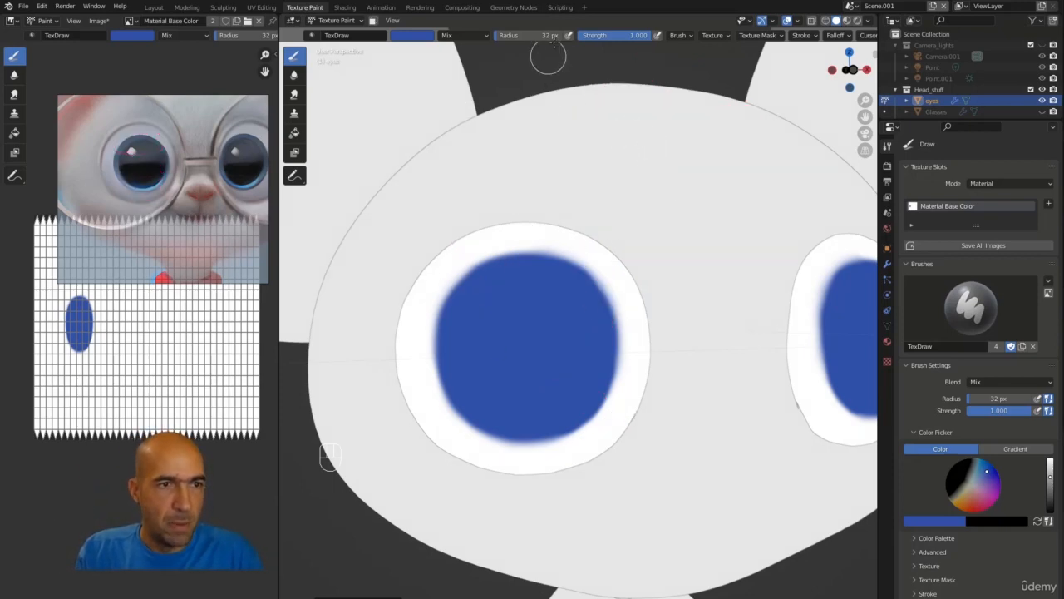
# Step: Darken the brush blue to value 0.327, enable pen pressure for radius and strength, and paint dark radial streaks across the iris's upper half
pyautogui.click(409, 35)
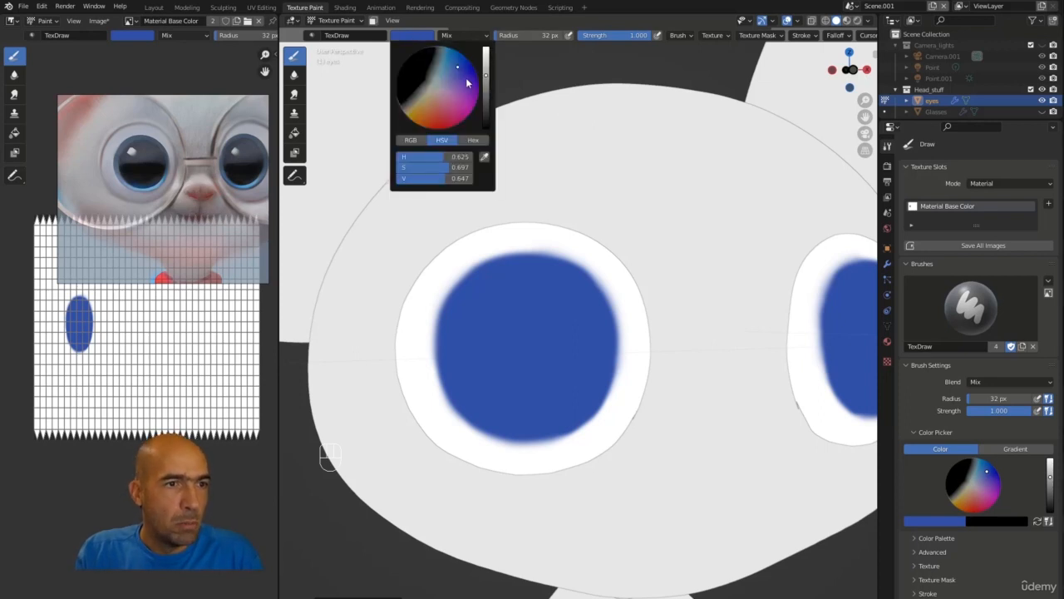
pyautogui.moveTo(489, 79); pyautogui.dragTo(486, 105)
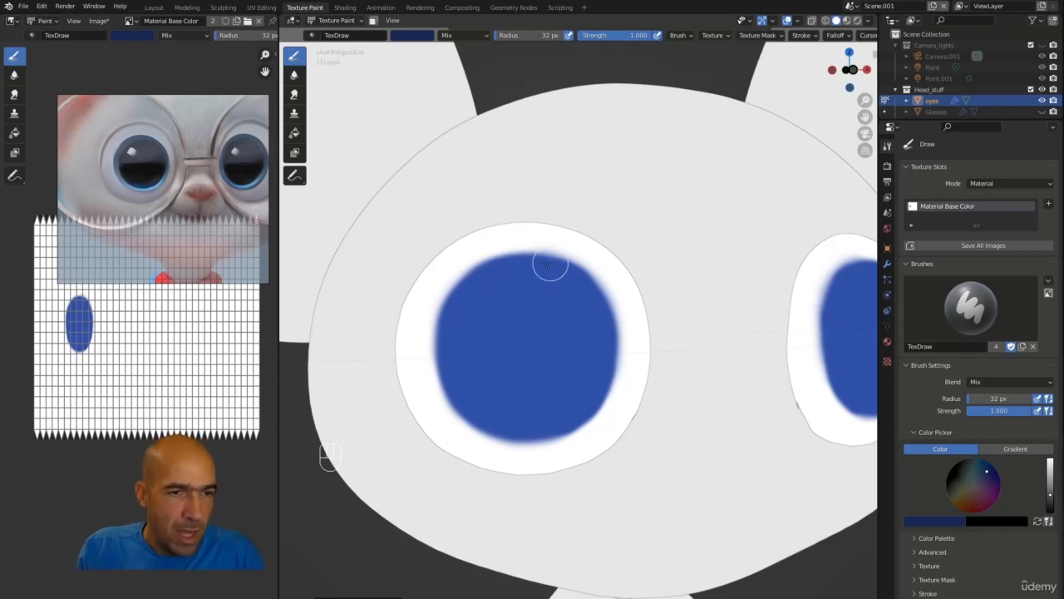
pyautogui.moveTo(545, 267)
pyautogui.mouseDown()
pyautogui.moveTo(537, 286)
pyautogui.moveTo(517, 273)
pyautogui.moveTo(510, 307)
pyautogui.moveTo(473, 287)
pyautogui.moveTo(447, 330)
pyautogui.moveTo(549, 290)
pyautogui.moveTo(598, 325)
pyautogui.moveTo(582, 290)
pyautogui.moveTo(545, 265)
pyautogui.moveTo(470, 280)
pyautogui.moveTo(458, 326)
pyautogui.moveTo(440, 323)
pyautogui.moveTo(463, 290)
pyautogui.moveTo(495, 276)
pyautogui.moveTo(487, 291)
pyautogui.moveTo(499, 266)
pyautogui.moveTo(532, 261)
pyautogui.moveTo(558, 266)
pyautogui.moveTo(601, 302)
pyautogui.moveTo(596, 325)
pyautogui.moveTo(606, 333)
pyautogui.moveTo(593, 313)
pyautogui.moveTo(580, 341)
pyautogui.moveTo(596, 350)
pyautogui.mouseUp()
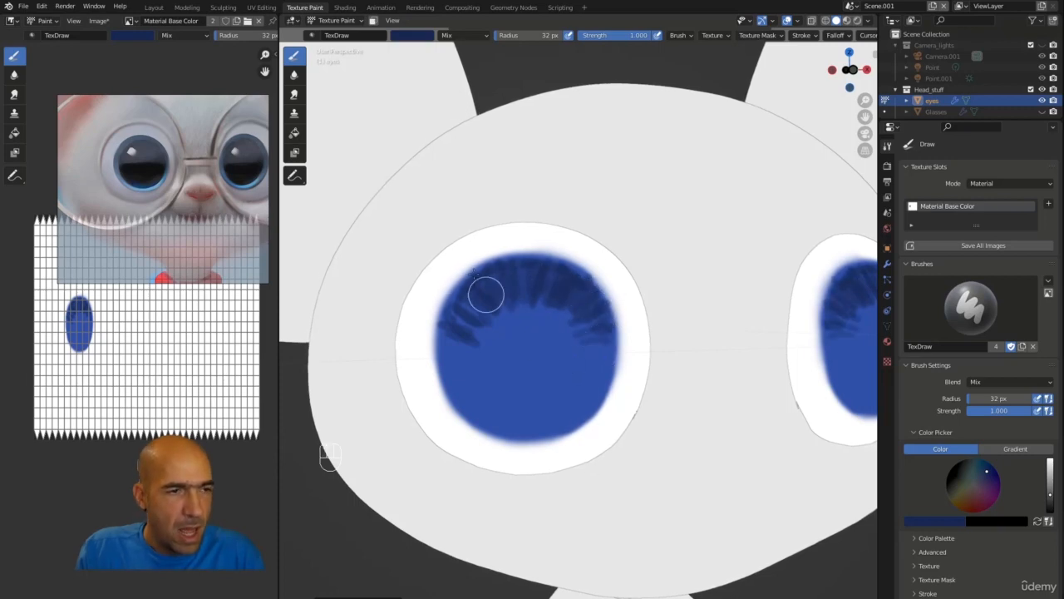
# Step: Change the brush color to a bright light blue and paint a crescent with radial streaks along the iris's lower half
pyautogui.click(413, 36)
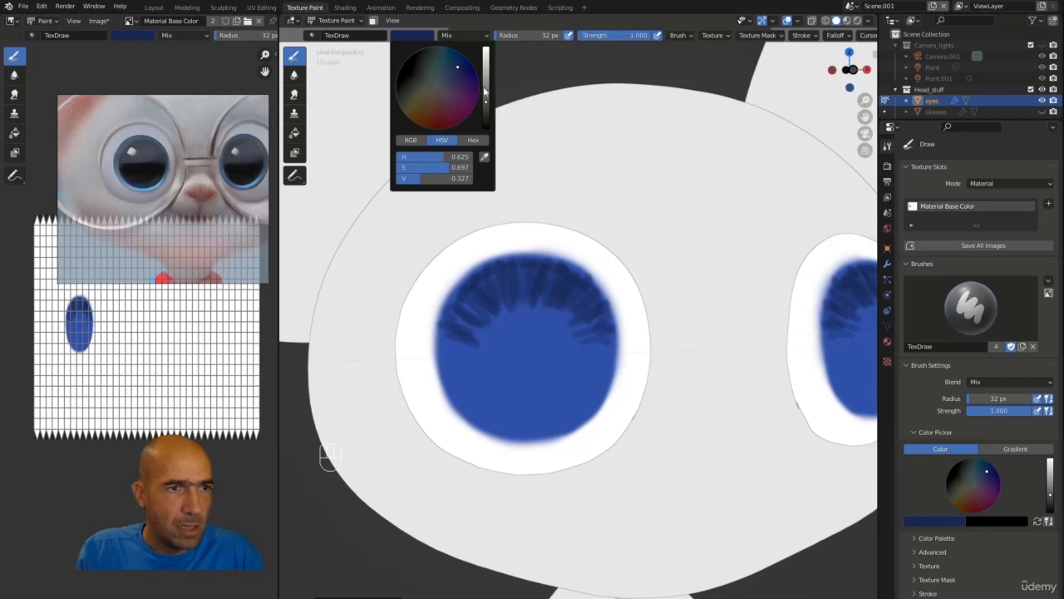
pyautogui.moveTo(485, 91); pyautogui.dragTo(485, 48)
pyautogui.click(447, 64)
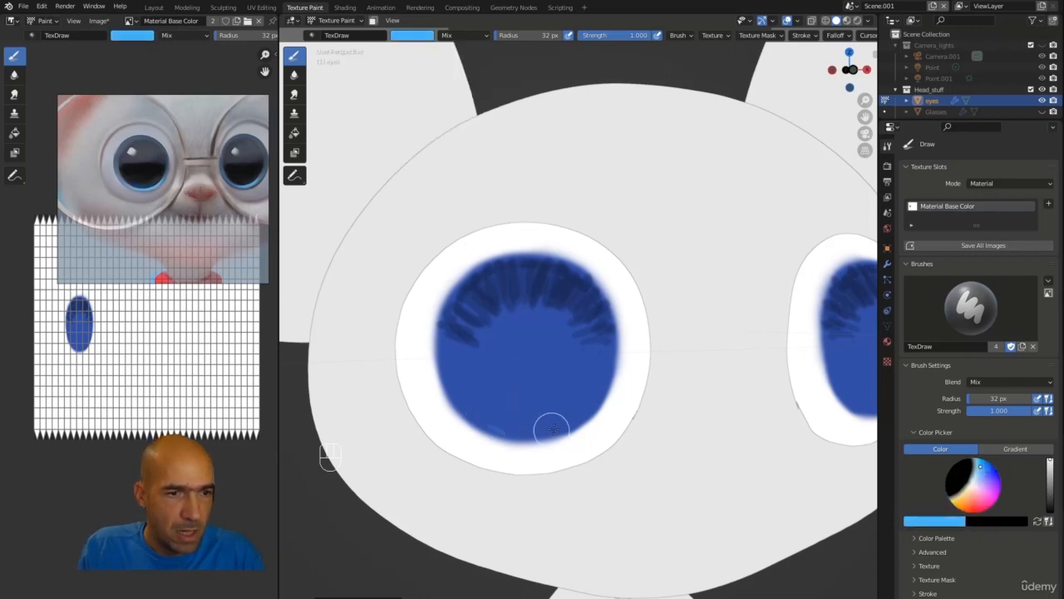
pyautogui.moveTo(552, 428)
pyautogui.mouseDown()
pyautogui.moveTo(500, 430)
pyautogui.moveTo(539, 430)
pyautogui.mouseUp()
pyautogui.moveTo(586, 405)
pyautogui.mouseDown()
pyautogui.moveTo(513, 428)
pyautogui.moveTo(488, 416)
pyautogui.mouseUp()
pyautogui.moveTo(470, 379)
pyautogui.mouseDown()
pyautogui.moveTo(499, 373)
pyautogui.moveTo(523, 394)
pyautogui.moveTo(574, 368)
pyautogui.mouseUp()
pyautogui.moveTo(486, 371)
pyautogui.mouseDown()
pyautogui.moveTo(463, 357)
pyautogui.moveTo(508, 336)
pyautogui.mouseUp()
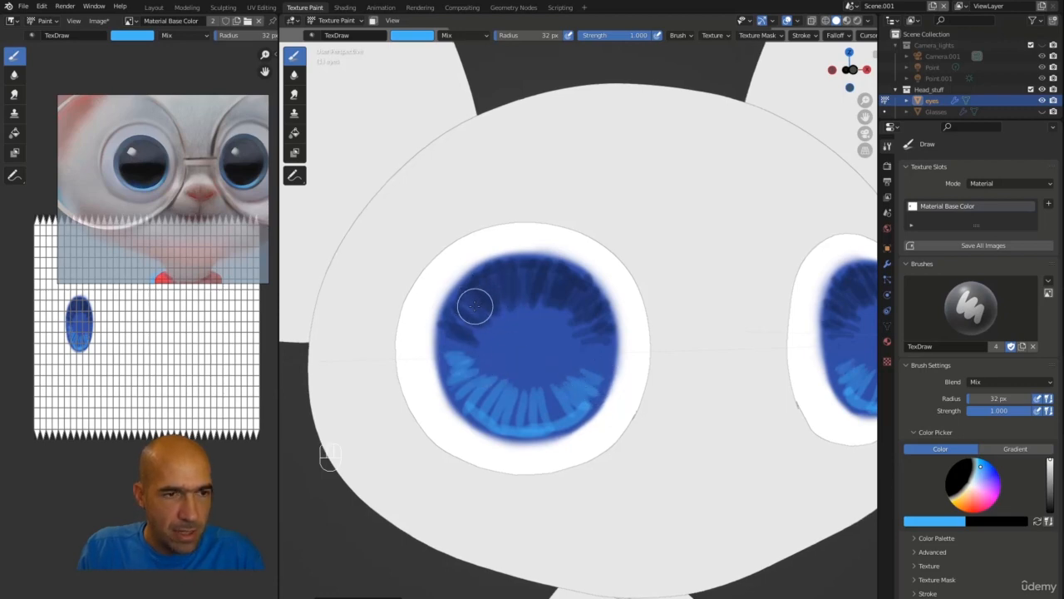
# Step: Sample dark blue from the iris's upper part and extend the dark radial streaks down its sides
pyautogui.press('s')
pyautogui.moveTo(475, 311)
pyautogui.mouseDown()
pyautogui.moveTo(440, 352)
pyautogui.moveTo(463, 368)
pyautogui.mouseUp()
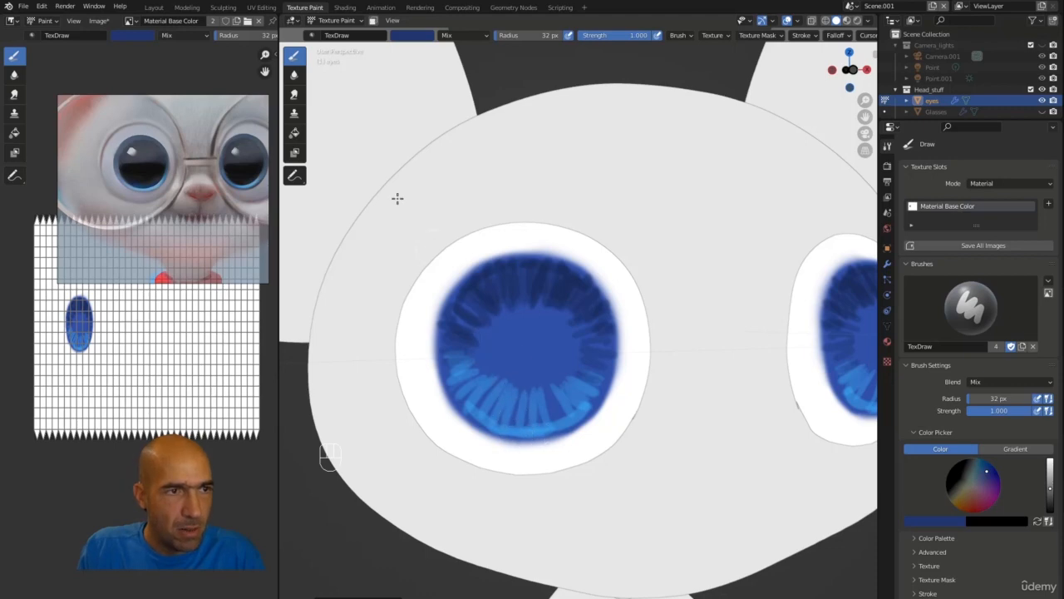
pyautogui.click(422, 38)
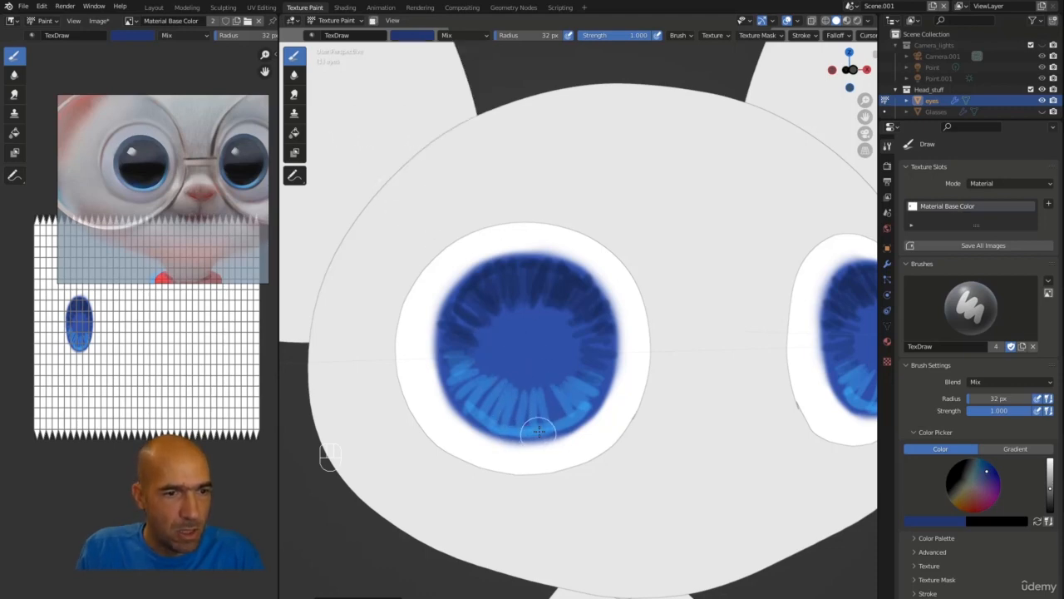
# Step: Sample the light blue from the iris, shift it to a brighter, more cyan tone, and paint highlight streaks over the lower iris
pyautogui.press('s')
pyautogui.press('s')
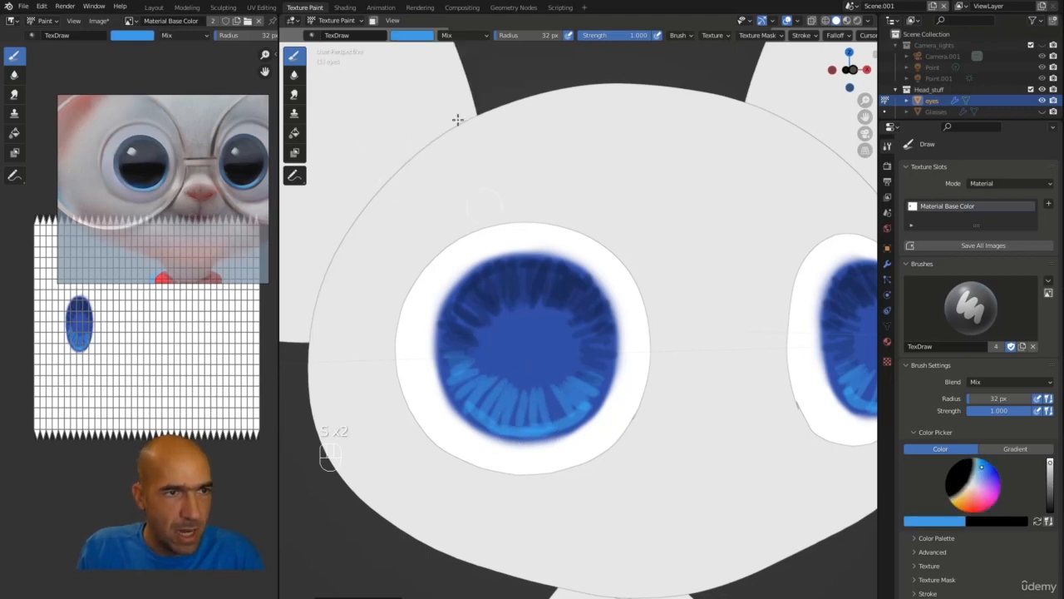
pyautogui.click(419, 38)
pyautogui.click(486, 63)
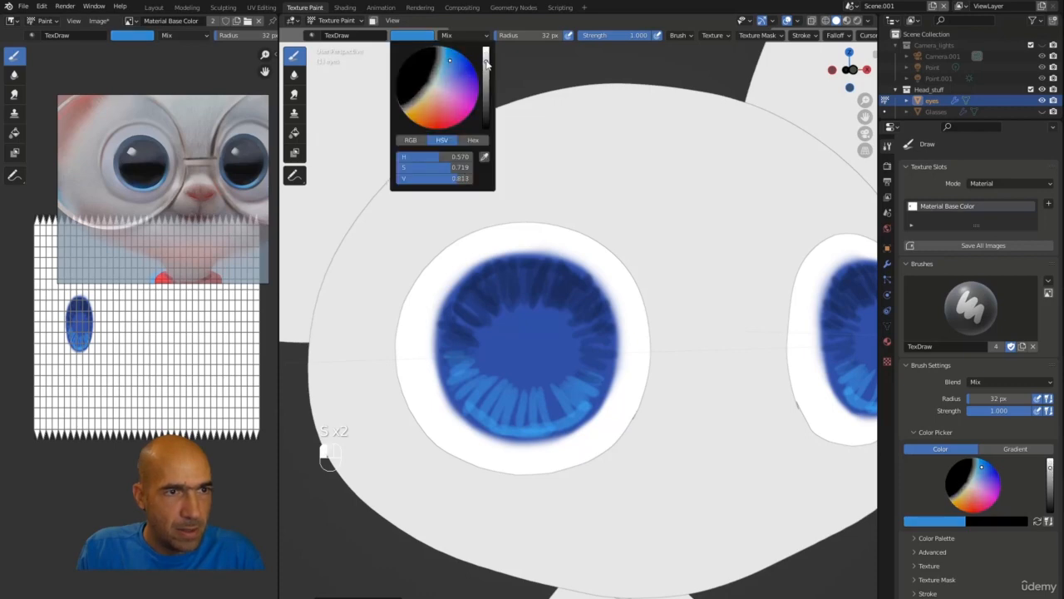
pyautogui.moveTo(486, 69); pyautogui.dragTo(486, 53)
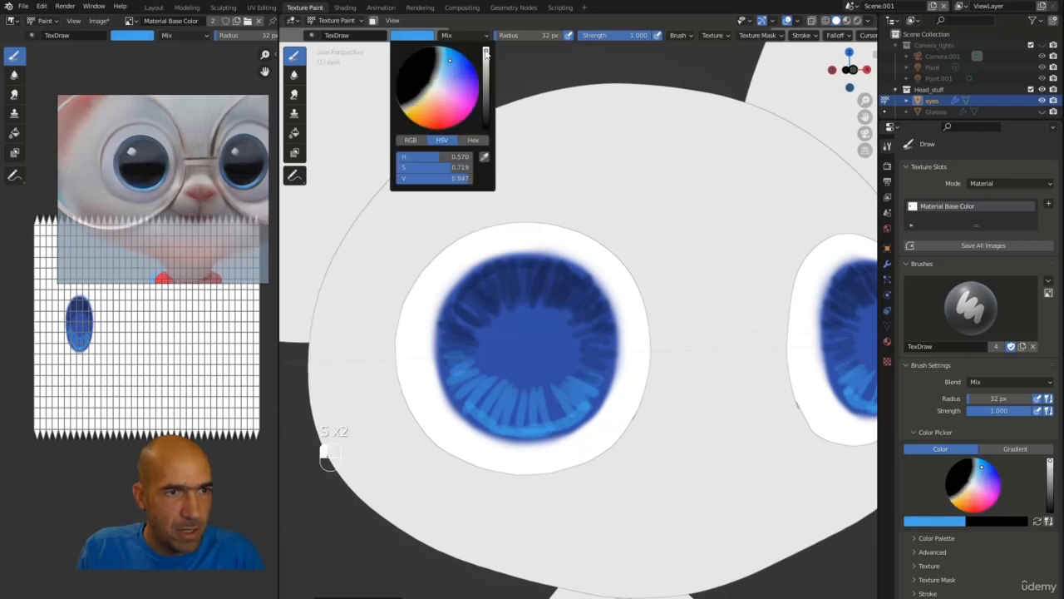
pyautogui.click(448, 58)
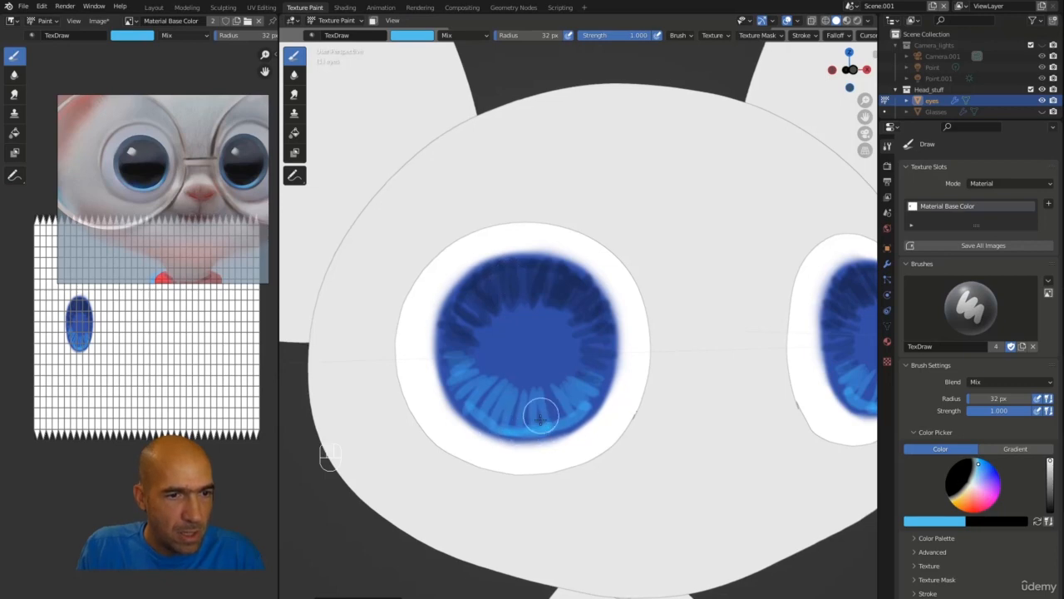
pyautogui.moveTo(498, 403)
pyautogui.mouseDown()
pyautogui.moveTo(489, 415)
pyautogui.moveTo(477, 411)
pyautogui.moveTo(504, 422)
pyautogui.moveTo(558, 405)
pyautogui.mouseUp()
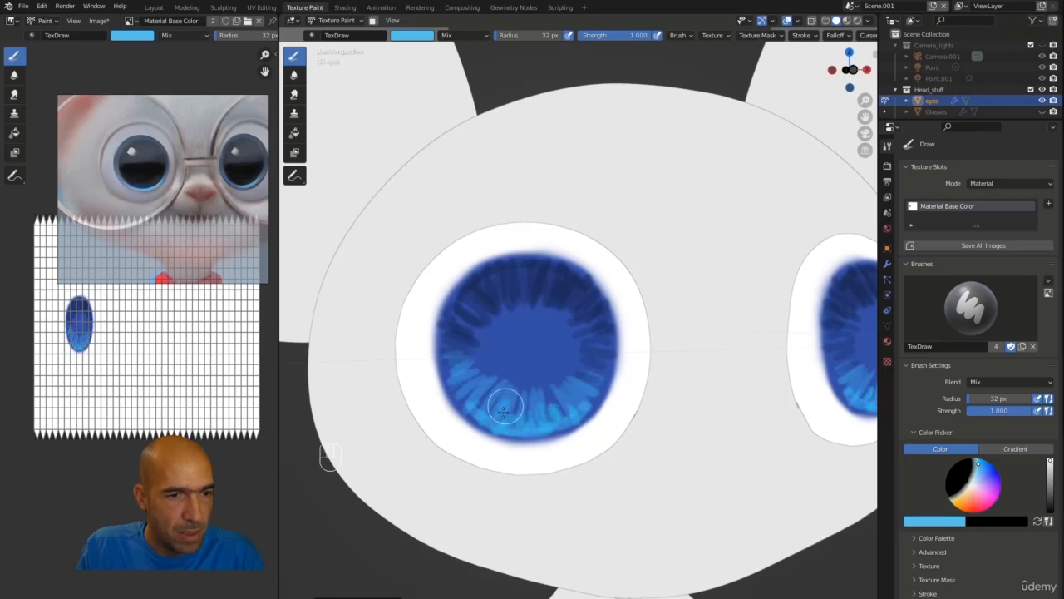
pyautogui.moveTo(493, 406)
pyautogui.mouseDown()
pyautogui.moveTo(474, 410)
pyautogui.moveTo(475, 400)
pyautogui.mouseUp()
pyautogui.moveTo(471, 397); pyautogui.dragTo(471, 407)
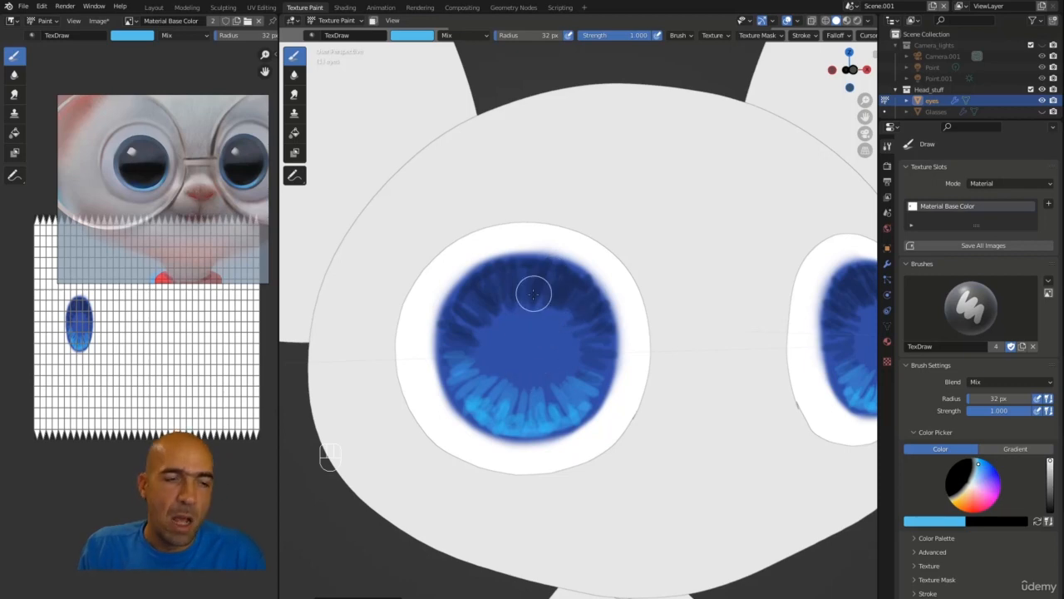
# Step: Set the brush color to black, enlarge its radius to 62 px, and paint a round pupil in the iris's center
pyautogui.click(412, 35)
pyautogui.moveTo(485, 55); pyautogui.dragTo(487, 133)
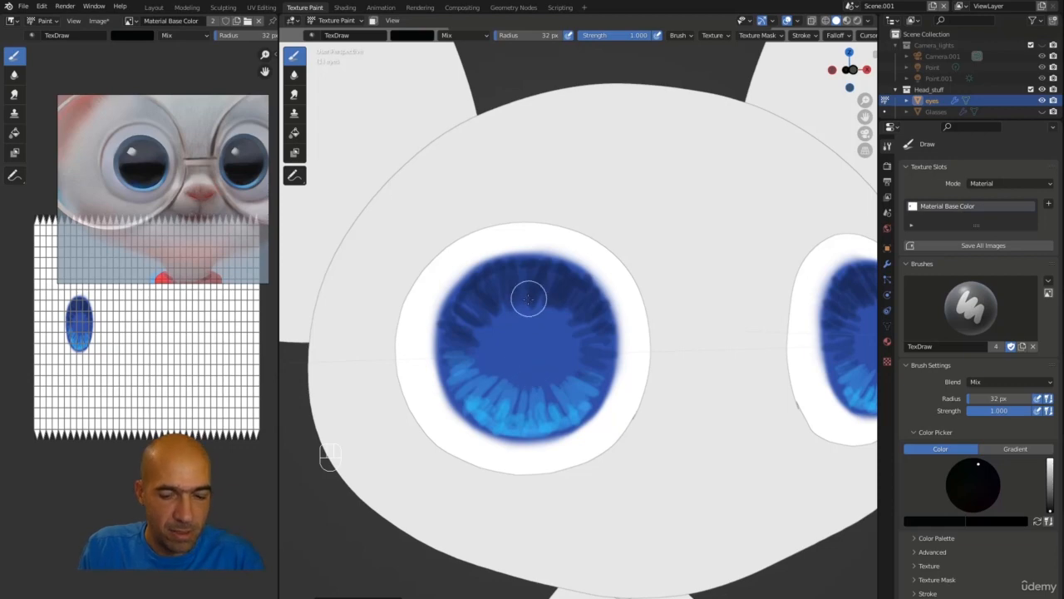
pyautogui.press(']')
pyautogui.press(']')
pyautogui.press(']')
pyautogui.press(']')
pyautogui.press(']')
pyautogui.press(']')
pyautogui.press(']')
pyautogui.click(499, 346)
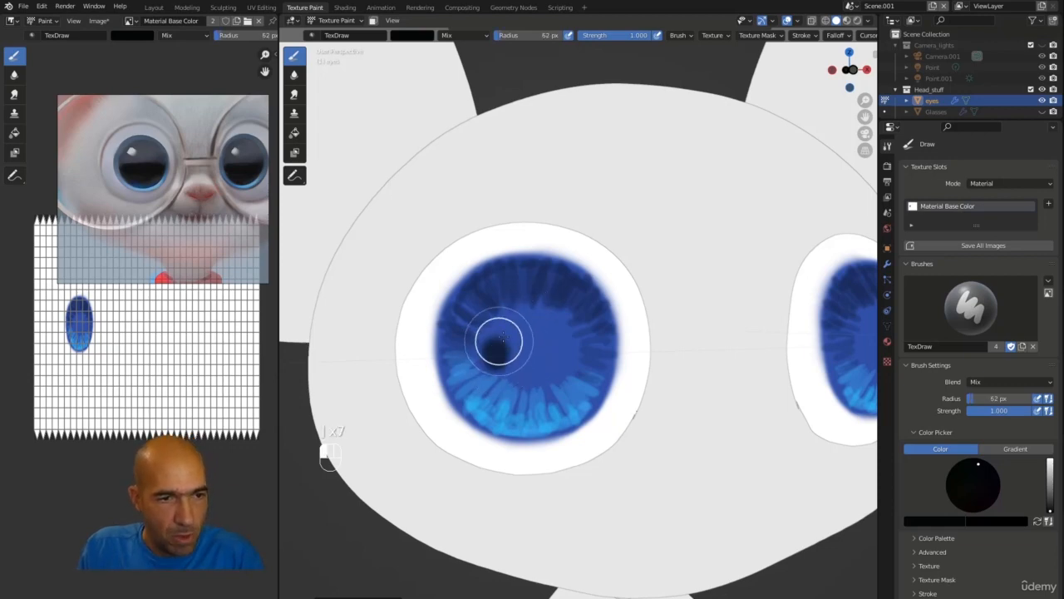
pyautogui.moveTo(498, 341)
pyautogui.mouseDown()
pyautogui.moveTo(547, 337)
pyautogui.moveTo(506, 342)
pyautogui.moveTo(515, 355)
pyautogui.moveTo(527, 321)
pyautogui.moveTo(544, 349)
pyautogui.mouseUp()
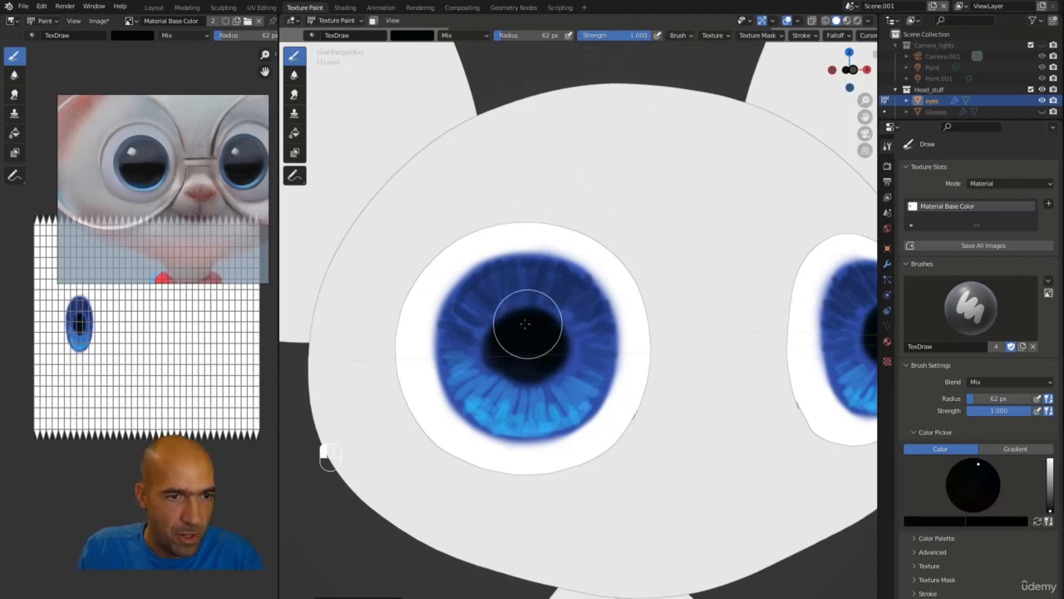
pyautogui.moveTo(518, 314)
pyautogui.mouseDown()
pyautogui.moveTo(511, 344)
pyautogui.moveTo(535, 374)
pyautogui.moveTo(565, 333)
pyautogui.moveTo(507, 313)
pyautogui.moveTo(506, 357)
pyautogui.moveTo(555, 334)
pyautogui.moveTo(518, 316)
pyautogui.moveTo(491, 347)
pyautogui.moveTo(518, 373)
pyautogui.moveTo(562, 347)
pyautogui.moveTo(535, 307)
pyautogui.mouseUp()
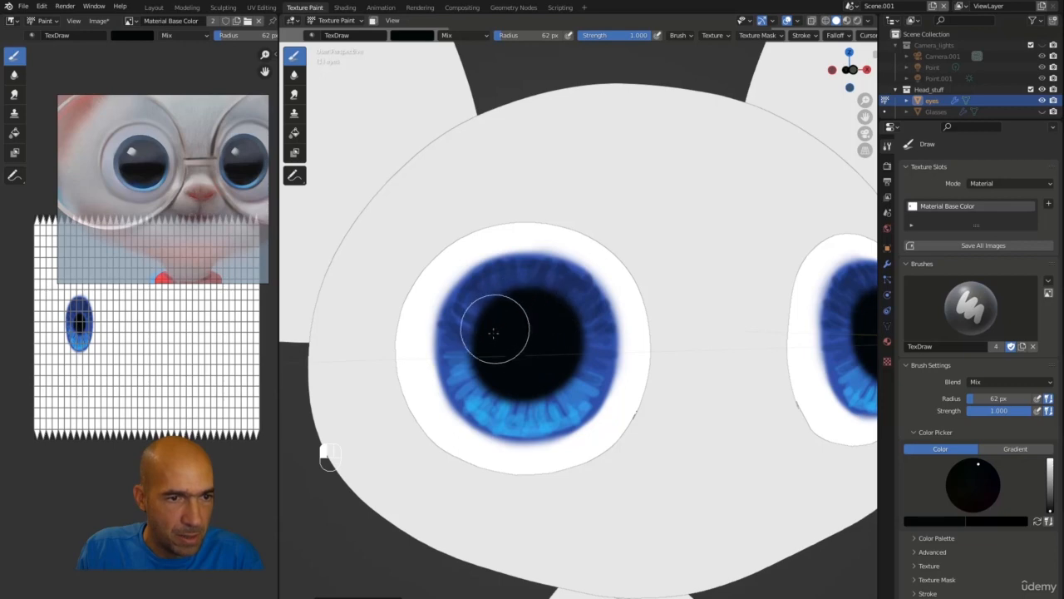
# Step: Widen the black pupil evenly with the same brush, leaving only a narrow blue iris ring around it
pyautogui.moveTo(527, 380)
pyautogui.mouseDown()
pyautogui.moveTo(565, 349)
pyautogui.moveTo(526, 308)
pyautogui.mouseUp()
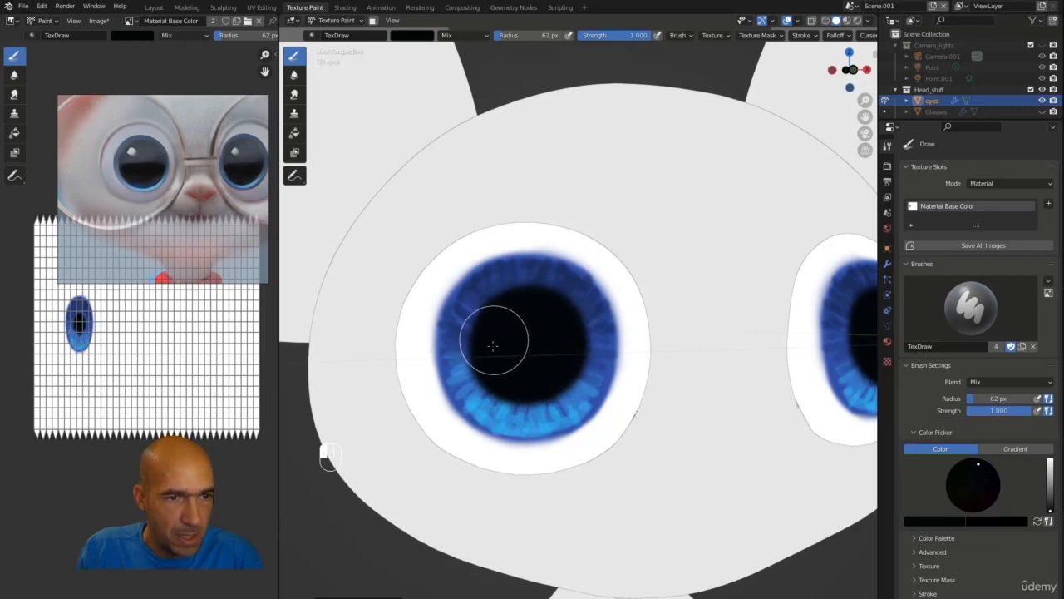
pyautogui.moveTo(525, 384)
pyautogui.mouseDown()
pyautogui.moveTo(563, 356)
pyautogui.moveTo(546, 305)
pyautogui.mouseUp()
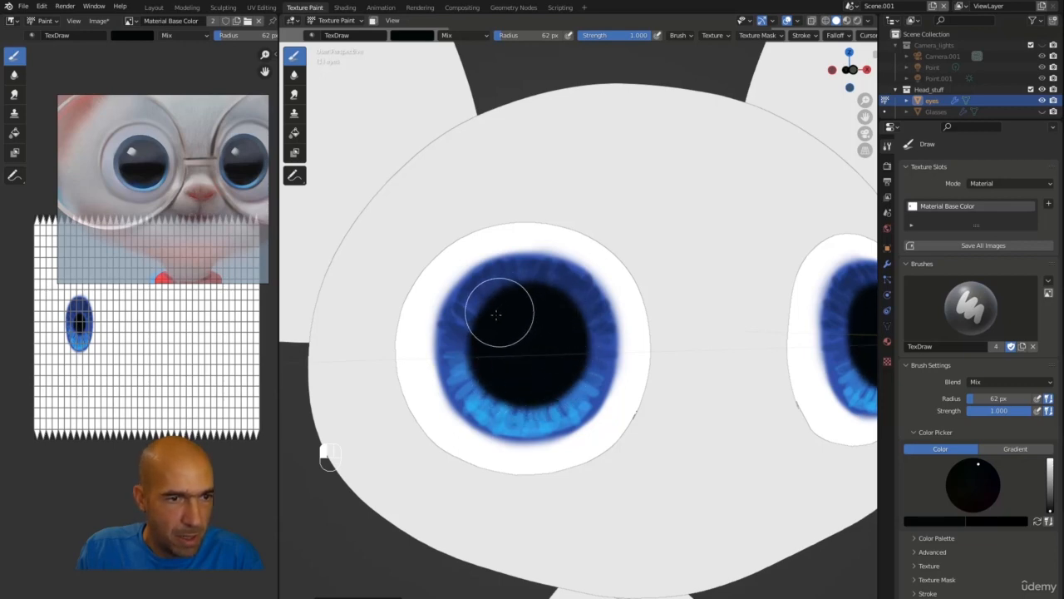
pyautogui.moveTo(497, 370)
pyautogui.mouseDown()
pyautogui.moveTo(534, 380)
pyautogui.moveTo(570, 351)
pyautogui.moveTo(540, 308)
pyautogui.moveTo(485, 340)
pyautogui.moveTo(494, 368)
pyautogui.moveTo(538, 386)
pyautogui.mouseUp()
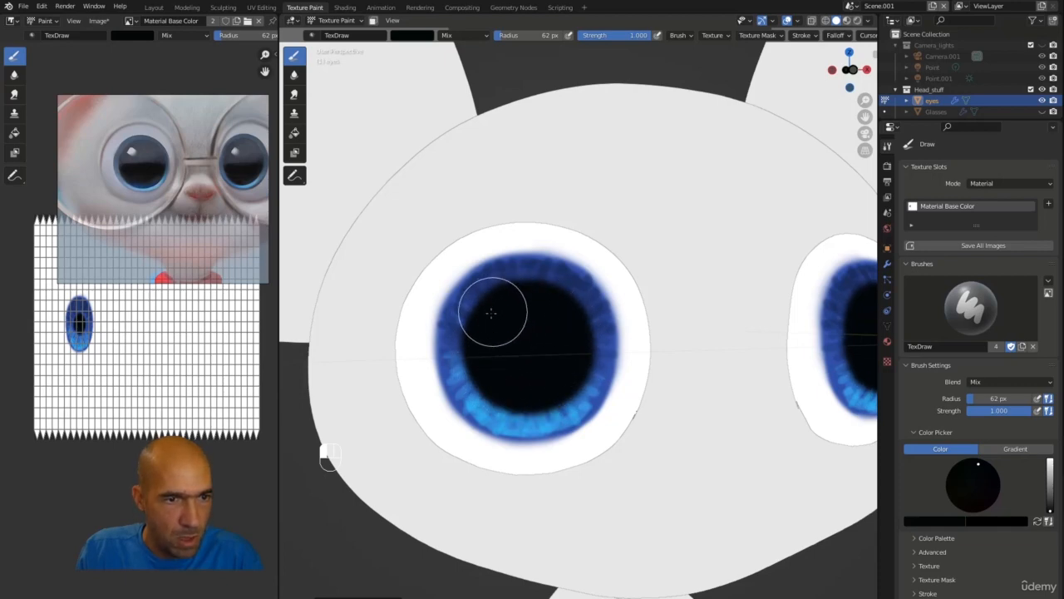
pyautogui.moveTo(538, 389); pyautogui.dragTo(562, 372)
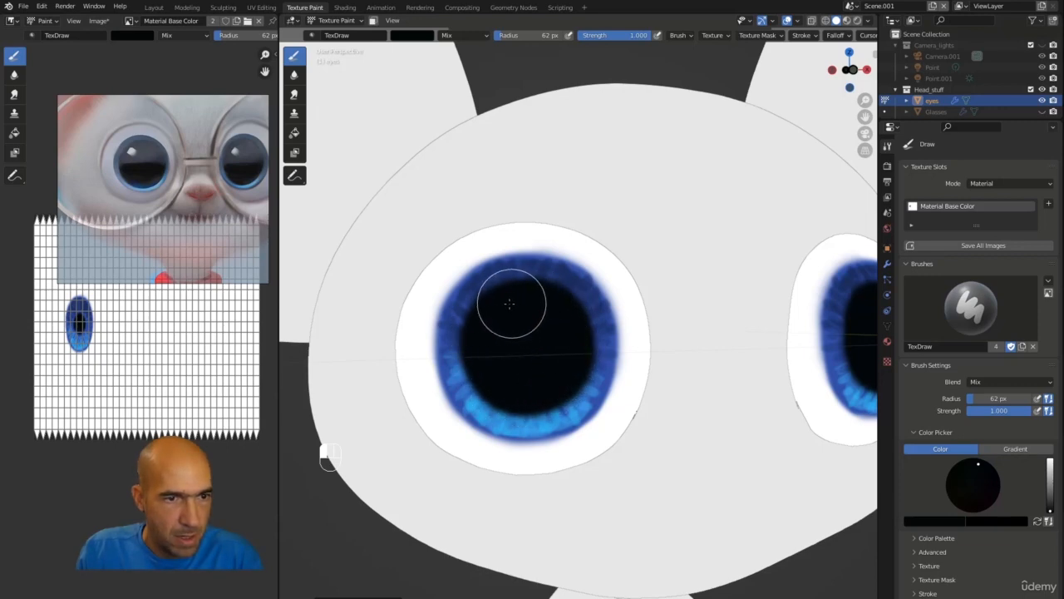
pyautogui.moveTo(509, 304)
pyautogui.mouseDown()
pyautogui.moveTo(491, 316)
pyautogui.moveTo(541, 302)
pyautogui.moveTo(573, 332)
pyautogui.mouseUp()
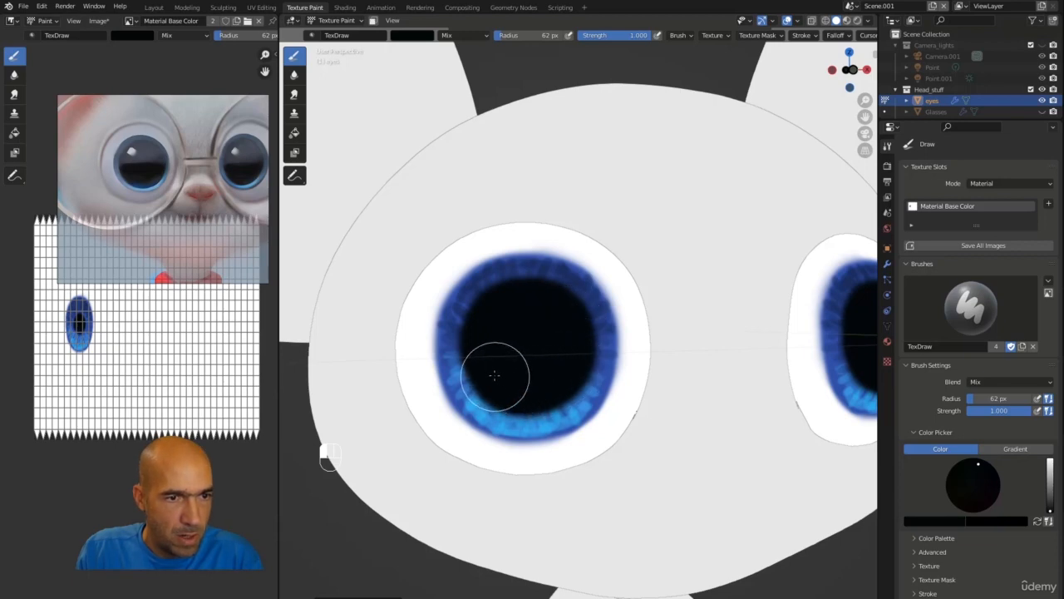
pyautogui.moveTo(488, 343)
pyautogui.mouseDown()
pyautogui.moveTo(504, 308)
pyautogui.moveTo(522, 299)
pyautogui.moveTo(551, 308)
pyautogui.moveTo(562, 374)
pyautogui.moveTo(535, 380)
pyautogui.moveTo(563, 377)
pyautogui.moveTo(494, 373)
pyautogui.moveTo(482, 351)
pyautogui.moveTo(487, 328)
pyautogui.moveTo(493, 376)
pyautogui.moveTo(560, 374)
pyautogui.moveTo(577, 327)
pyautogui.moveTo(562, 305)
pyautogui.moveTo(535, 290)
pyautogui.moveTo(499, 304)
pyautogui.moveTo(477, 352)
pyautogui.moveTo(509, 390)
pyautogui.moveTo(570, 363)
pyautogui.moveTo(545, 390)
pyautogui.moveTo(501, 375)
pyautogui.moveTo(499, 356)
pyautogui.moveTo(595, 309)
pyautogui.mouseUp()
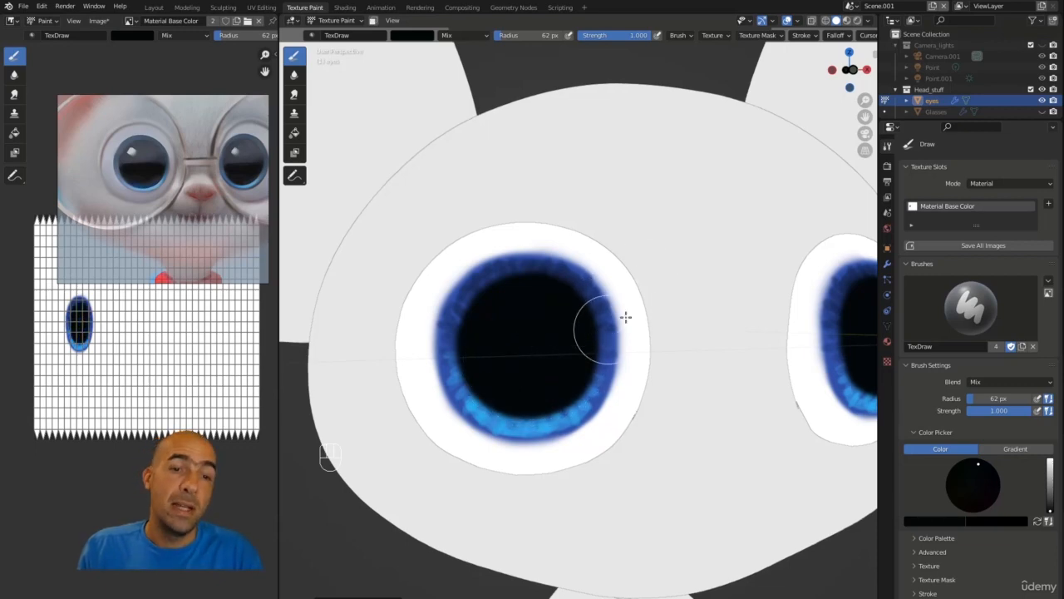
# Step: Change the solid viewport lighting from Flat to Studio with the whole head in view
pyautogui.keyDown('ctrl'); pyautogui.keyDown('alt'); pyautogui.moveTo(677, 279); pyautogui.dragTo(592, 283, button='middle'); pyautogui.keyUp('alt'); pyautogui.keyUp('ctrl')
pyautogui.click(867, 22)
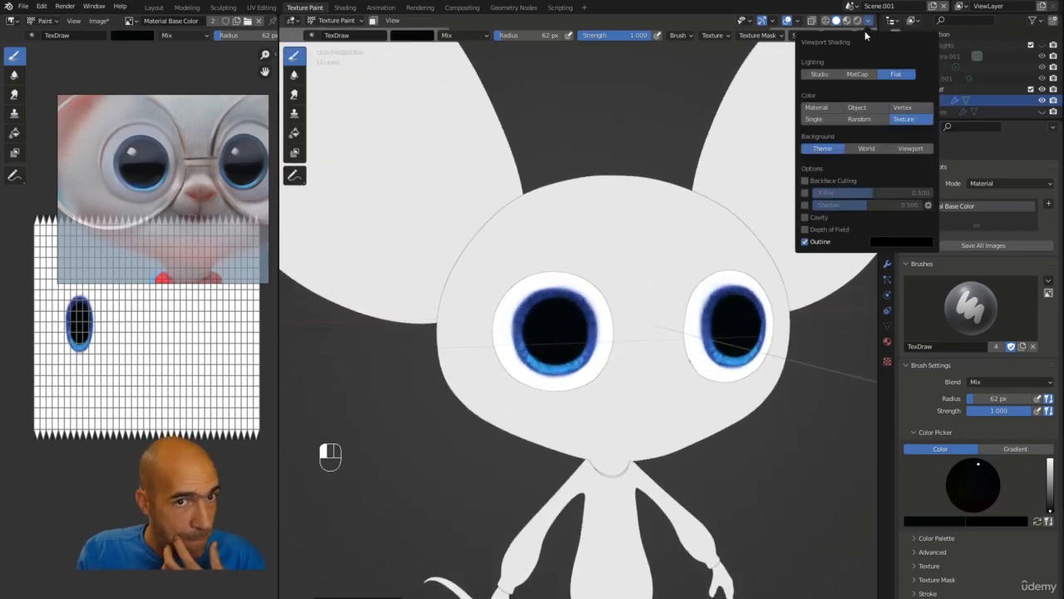
pyautogui.click(820, 74)
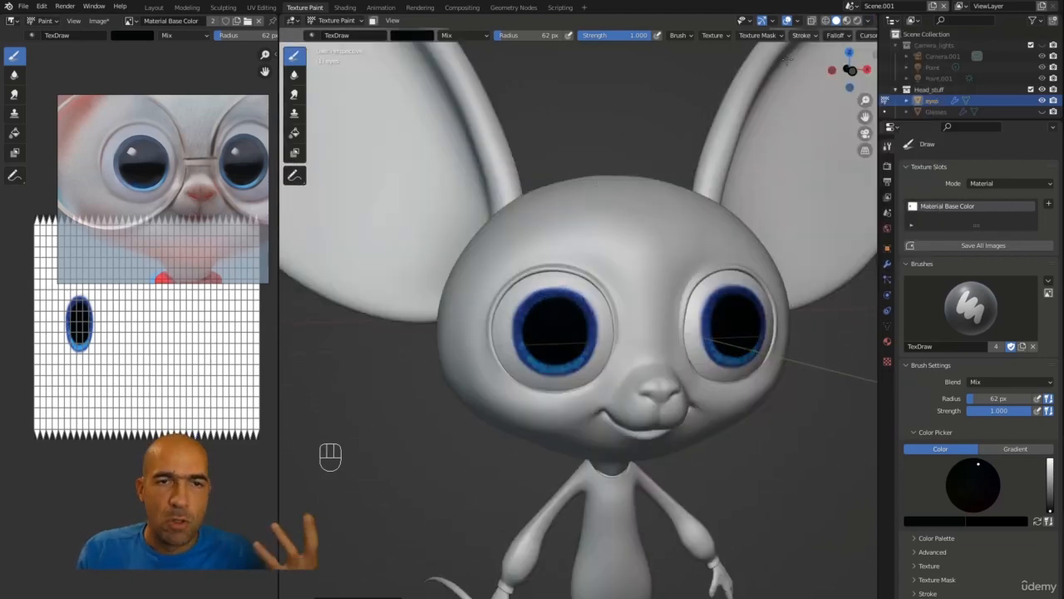
# Step: Make the Eyes material glossier by setting its specular to 0.539 and its roughness to 0.085
pyautogui.click(887, 343)
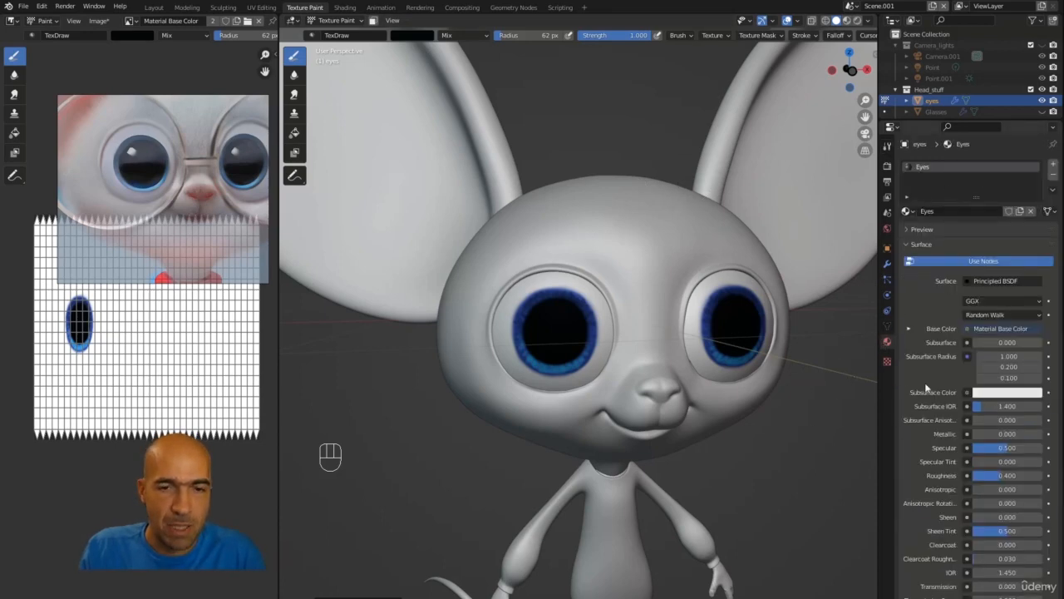
pyautogui.click(1008, 448)
pyautogui.moveTo(1015, 450); pyautogui.dragTo(1016, 450)
pyautogui.click(987, 478)
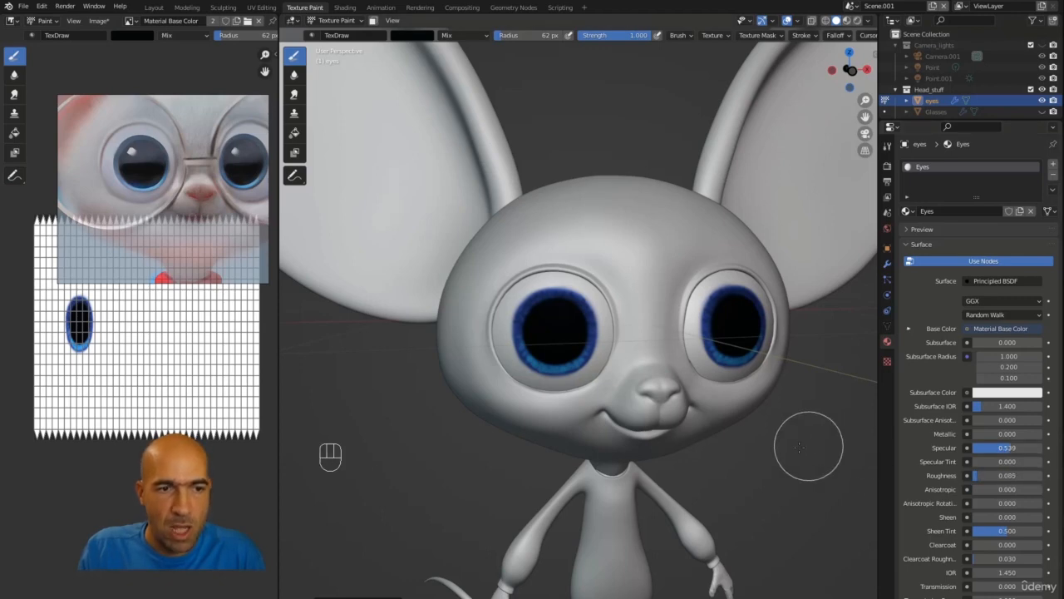
# Step: Examine the eyes' reflections from several angles in Material Preview shading
pyautogui.keyDown('alt'); pyautogui.moveTo(808, 439); pyautogui.dragTo(822, 205, button='middle'); pyautogui.keyUp('alt')
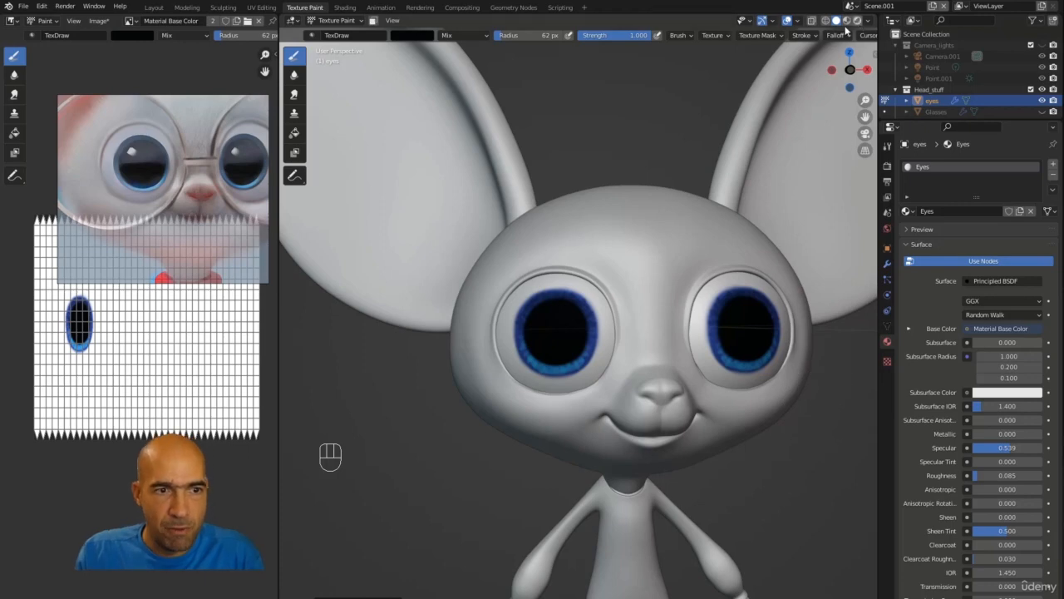
pyautogui.click(847, 20)
pyautogui.keyDown('alt'); pyautogui.moveTo(739, 239); pyautogui.dragTo(672, 227, button='middle'); pyautogui.keyUp('alt')
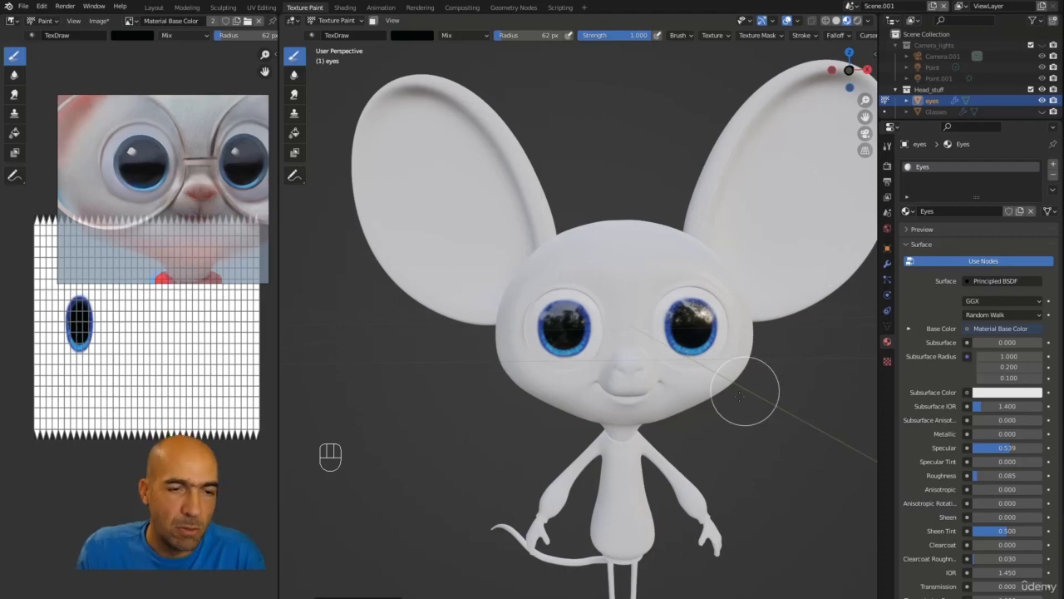
pyautogui.keyDown('alt'); pyautogui.moveTo(731, 404); pyautogui.dragTo(766, 406, button='middle'); pyautogui.keyUp('alt')
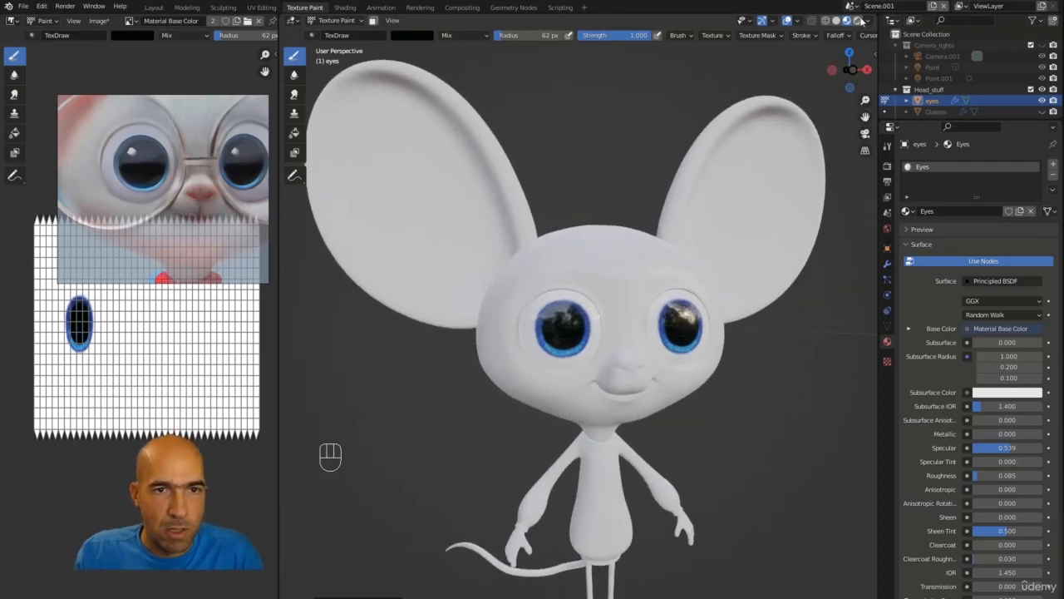
# Step: Switch the viewport to Rendered shading and unhide the Camera_lights collection
pyautogui.click(860, 19)
pyautogui.moveTo(761, 254)
pyautogui.keyDown('alt'); pyautogui.mouseDown(button='middle')
pyautogui.moveTo(757, 268)
pyautogui.moveTo(713, 270)
pyautogui.moveTo(730, 270)
pyautogui.moveTo(729, 312)
pyautogui.mouseUp(button='middle'); pyautogui.keyUp('alt')
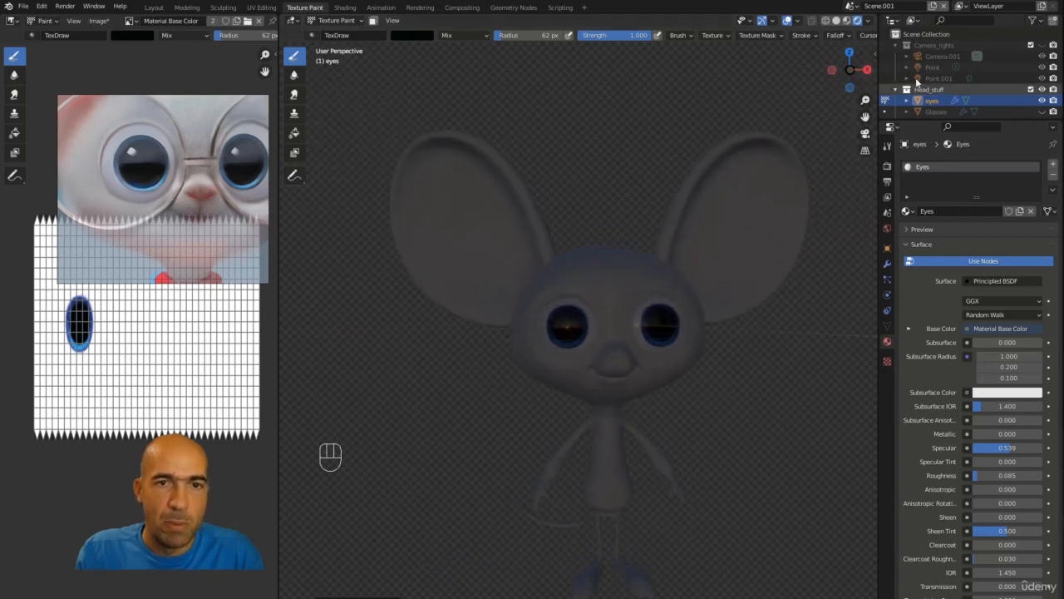
pyautogui.click(1042, 46)
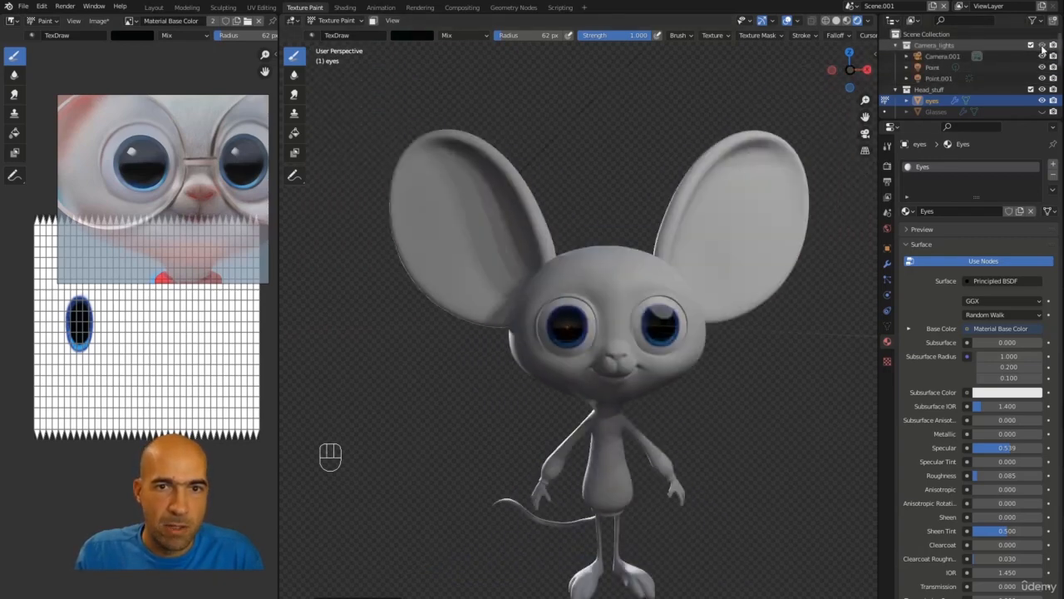
# Step: Examine the rendered eyes and their light reflections on the character from close up and from different angles
pyautogui.keyDown('alt'); pyautogui.moveTo(755, 222); pyautogui.dragTo(765, 218, button='middle'); pyautogui.keyUp('alt')
pyautogui.keyDown('ctrl'); pyautogui.keyDown('alt'); pyautogui.moveTo(755, 227); pyautogui.dragTo(735, 173, button='middle'); pyautogui.keyUp('alt'); pyautogui.keyUp('ctrl')
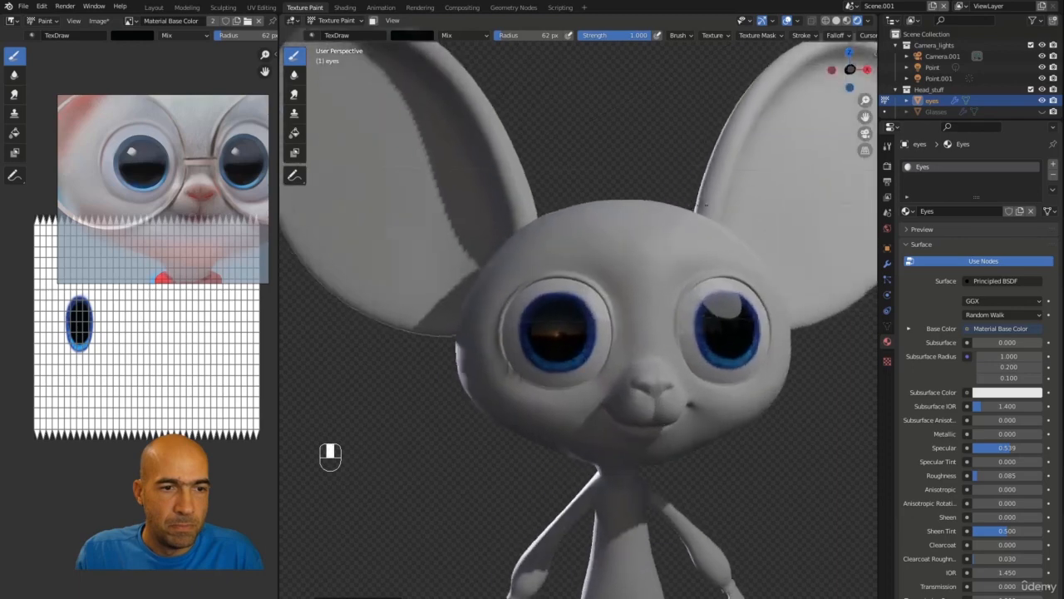
pyautogui.moveTo(615, 202)
pyautogui.keyDown('alt'); pyautogui.mouseDown(button='middle')
pyautogui.moveTo(657, 207)
pyautogui.moveTo(617, 202)
pyautogui.mouseUp(button='middle'); pyautogui.keyUp('alt')
pyautogui.keyDown('ctrl'); pyautogui.keyDown('alt'); pyautogui.moveTo(702, 200); pyautogui.dragTo(712, 243, button='middle'); pyautogui.keyUp('alt'); pyautogui.keyUp('ctrl')
pyautogui.moveTo(712, 243)
pyautogui.keyDown('ctrl'); pyautogui.keyDown('alt'); pyautogui.mouseDown(button='middle')
pyautogui.moveTo(710, 271)
pyautogui.moveTo(636, 219)
pyautogui.moveTo(690, 229)
pyautogui.moveTo(629, 237)
pyautogui.mouseUp(button='middle'); pyautogui.keyUp('alt'); pyautogui.keyUp('ctrl')
pyautogui.moveTo(680, 303)
pyautogui.keyDown('alt'); pyautogui.mouseDown(button='middle')
pyautogui.moveTo(645, 237)
pyautogui.moveTo(665, 238)
pyautogui.moveTo(680, 307)
pyautogui.mouseUp(button='middle'); pyautogui.keyUp('alt')
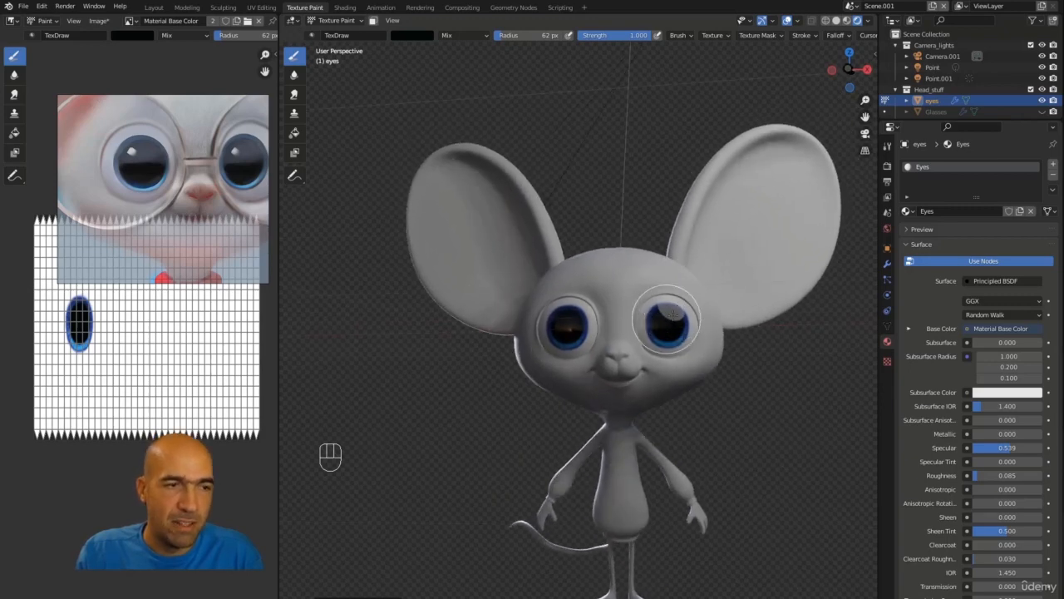
pyautogui.moveTo(656, 202)
pyautogui.keyDown('alt'); pyautogui.mouseDown(button='middle')
pyautogui.moveTo(623, 208)
pyautogui.moveTo(696, 237)
pyautogui.moveTo(649, 240)
pyautogui.moveTo(686, 219)
pyautogui.mouseUp(button='middle'); pyautogui.keyUp('alt')
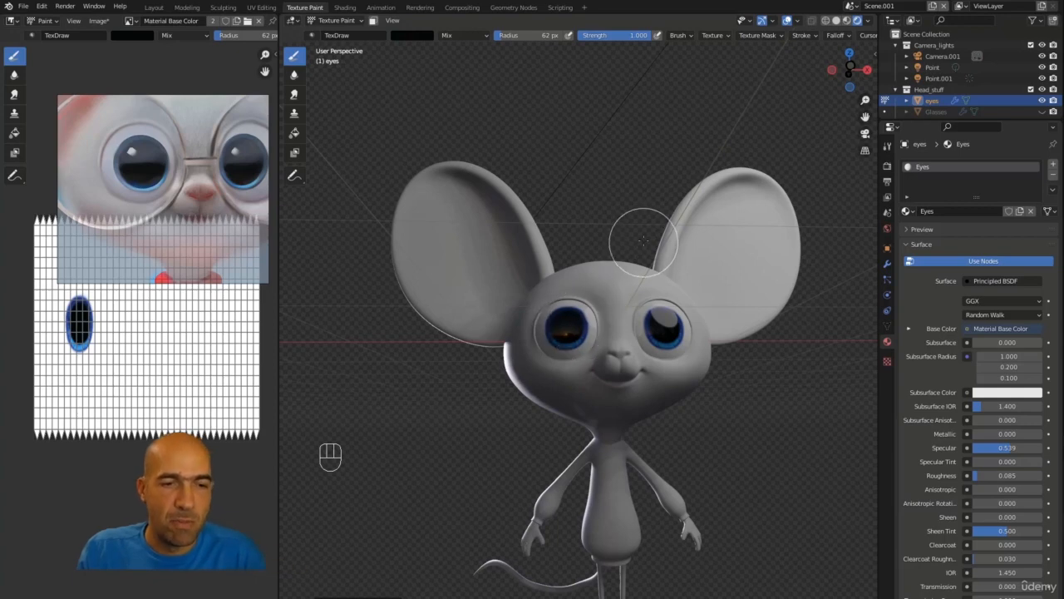
pyautogui.keyDown('alt'); pyautogui.moveTo(634, 230); pyautogui.dragTo(625, 195, button='middle'); pyautogui.keyUp('alt')
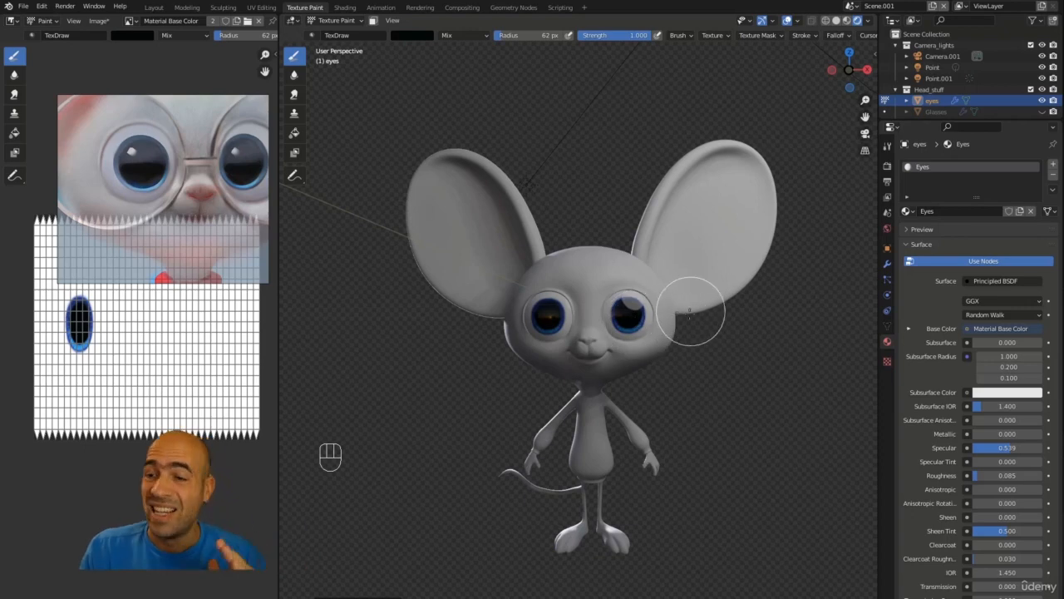
# Step: Rename the Material Base Color texture slot as Eyes
pyautogui.click(886, 151)
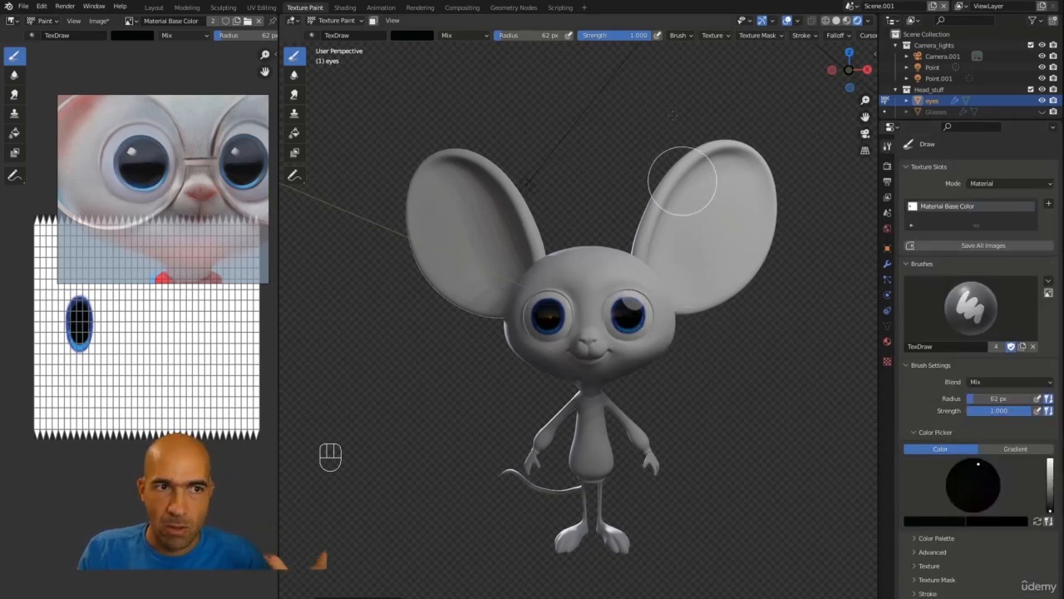
pyautogui.doubleClick(968, 206)
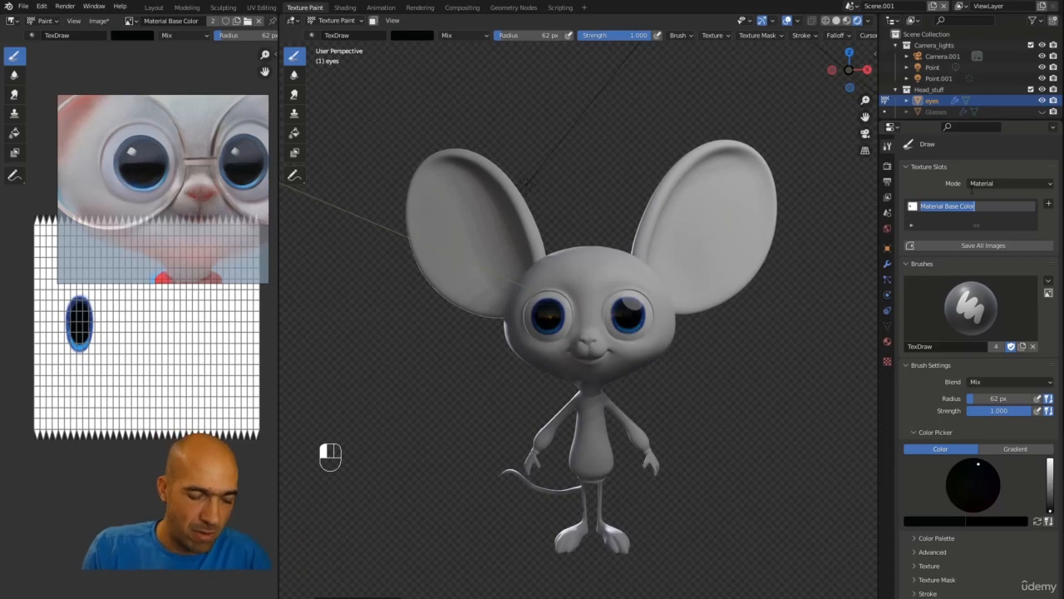
pyautogui.write('Eye')
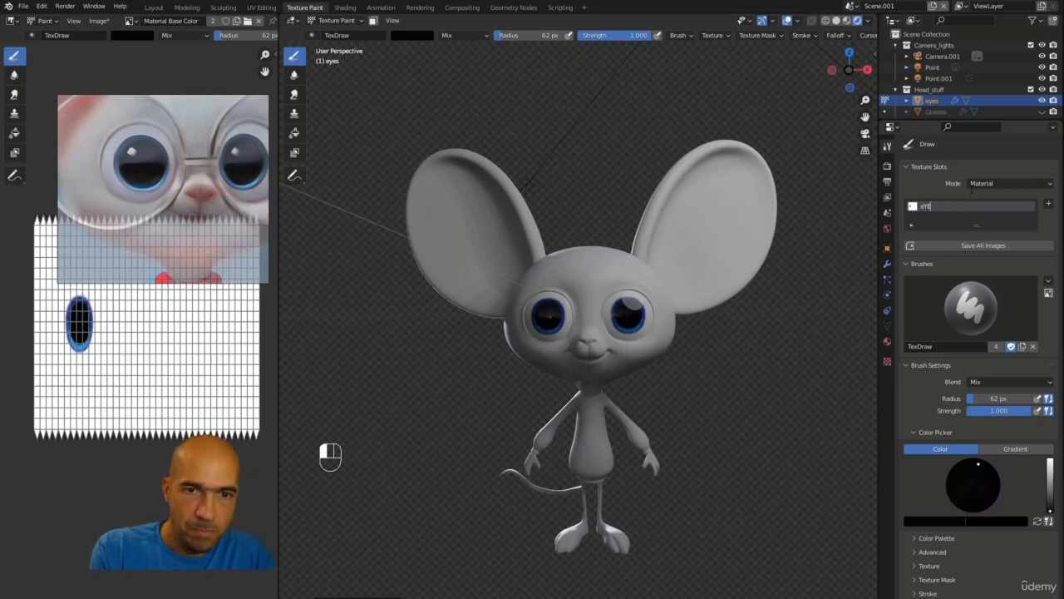
pyautogui.press('BackSpace')
pyautogui.press('BackSpace')
pyautogui.write('Eye')
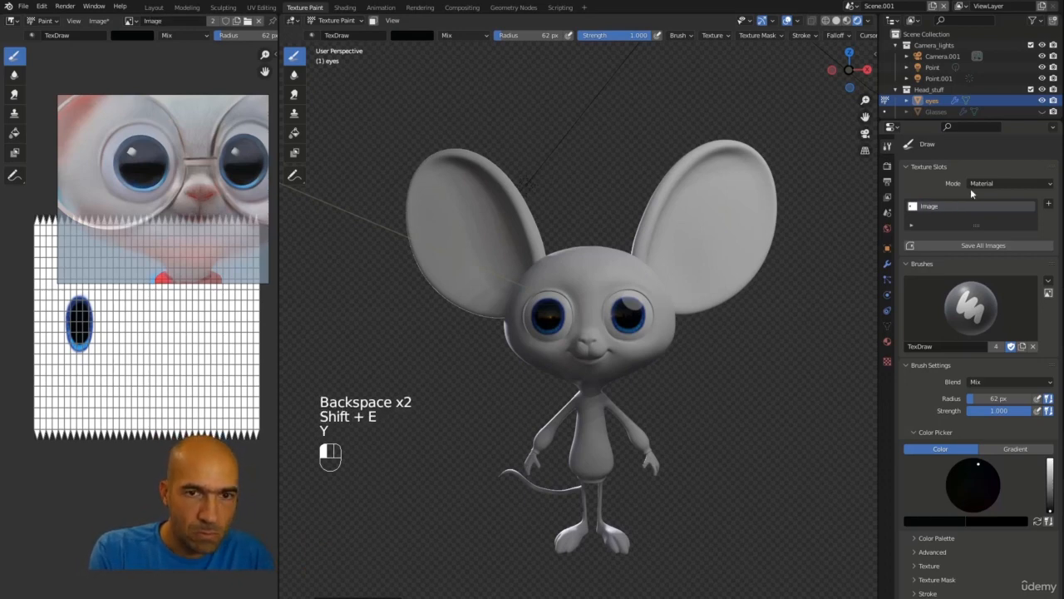
pyautogui.doubleClick(948, 207)
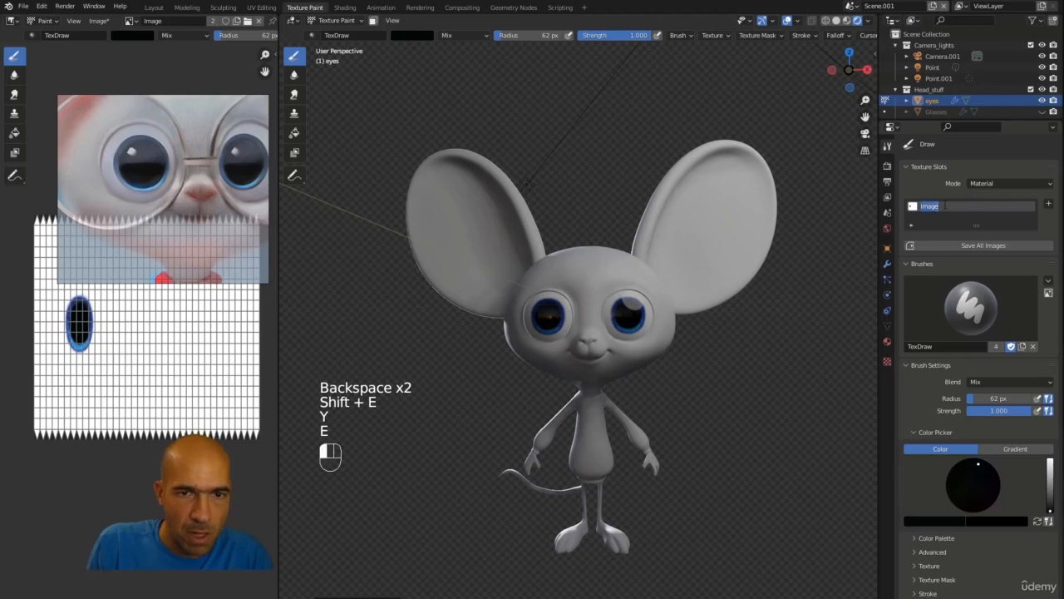
pyautogui.write('ey')
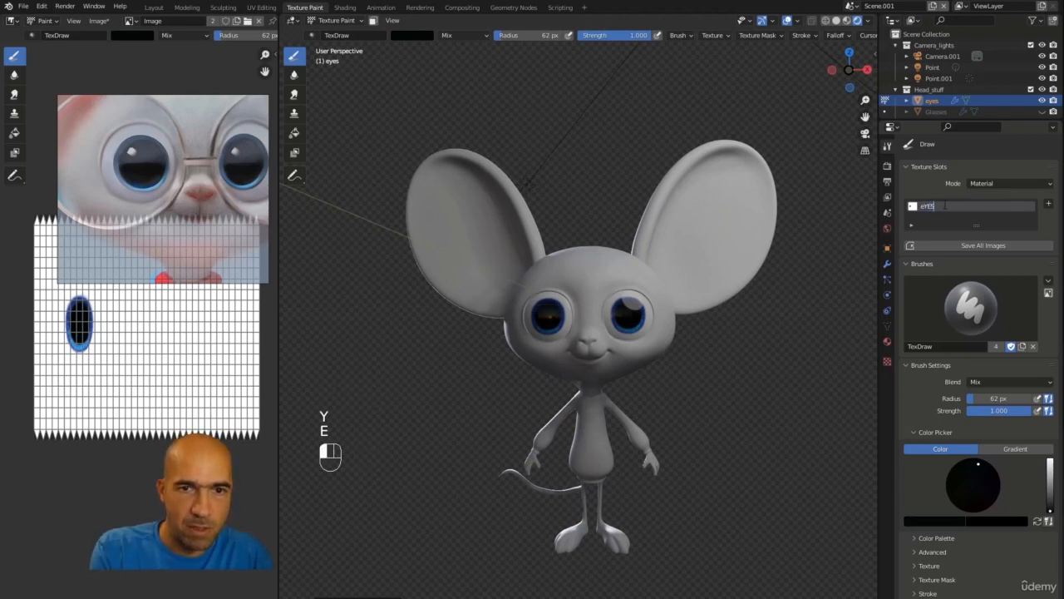
pyautogui.write('E')
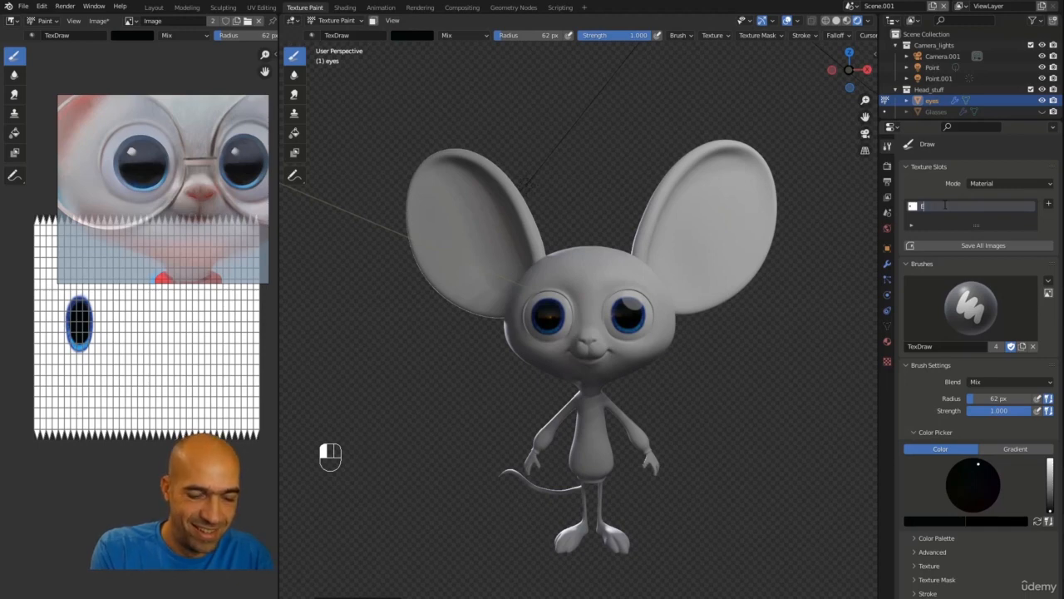
# Step: Save all modified texture images
pyautogui.click(938, 247)
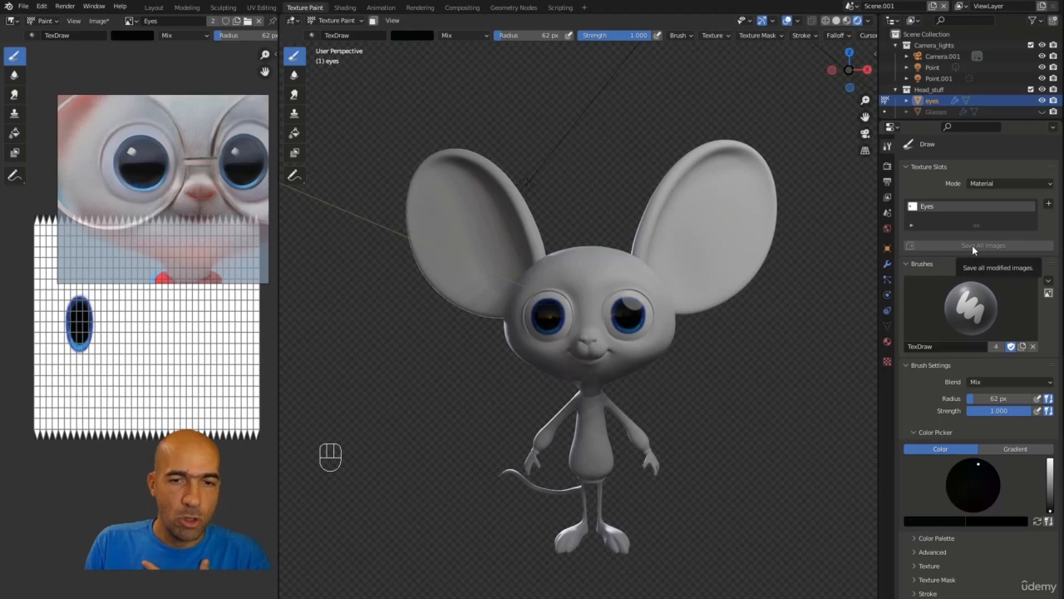
pyautogui.rightClick(960, 205)
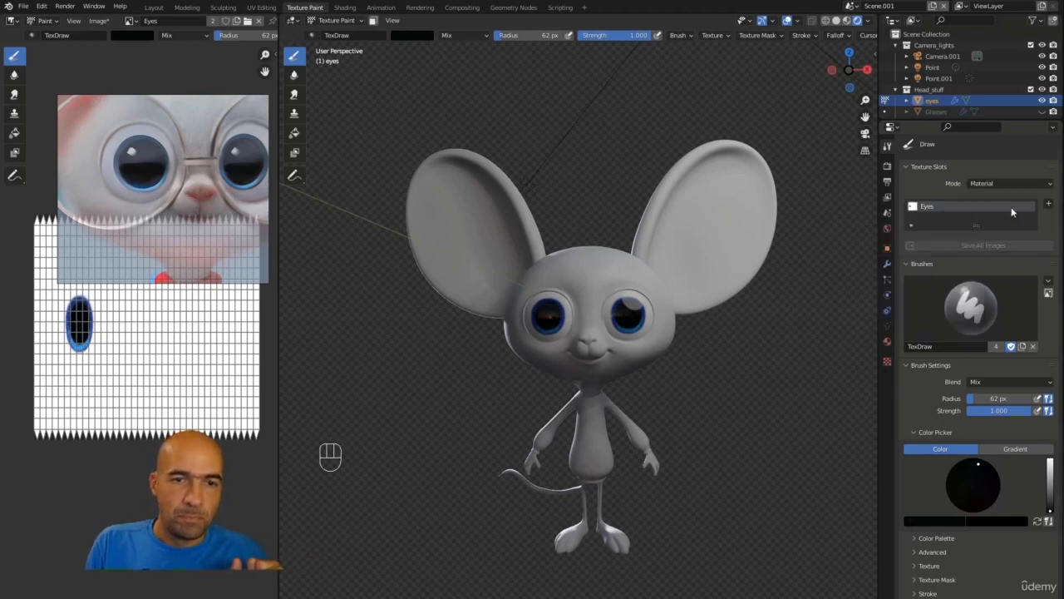
pyautogui.rightClick(999, 208)
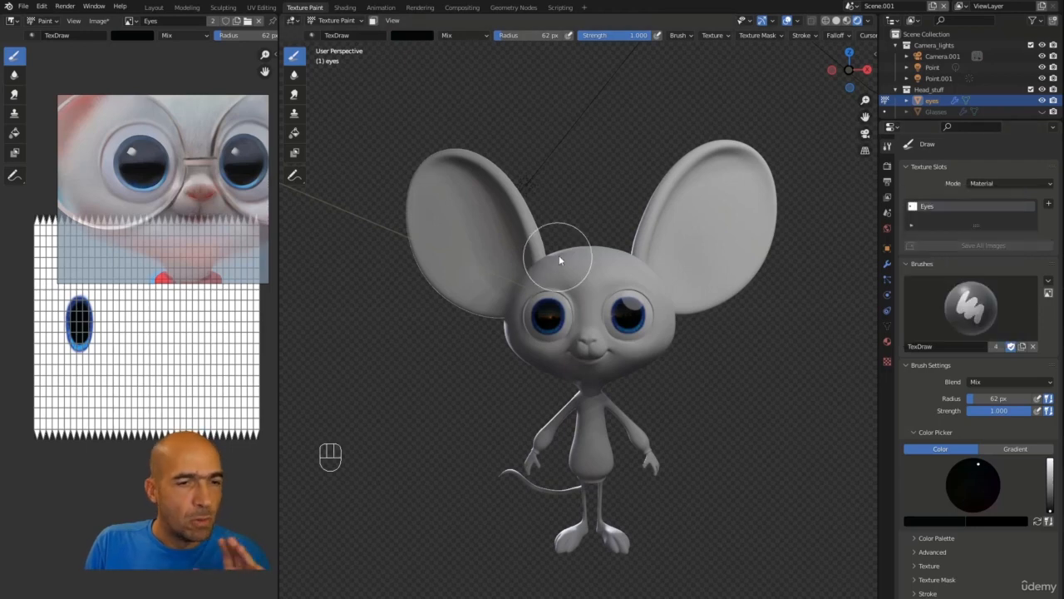
# Step: Return the viewport to Solid shading and view the character at a slight angle
pyautogui.click(837, 21)
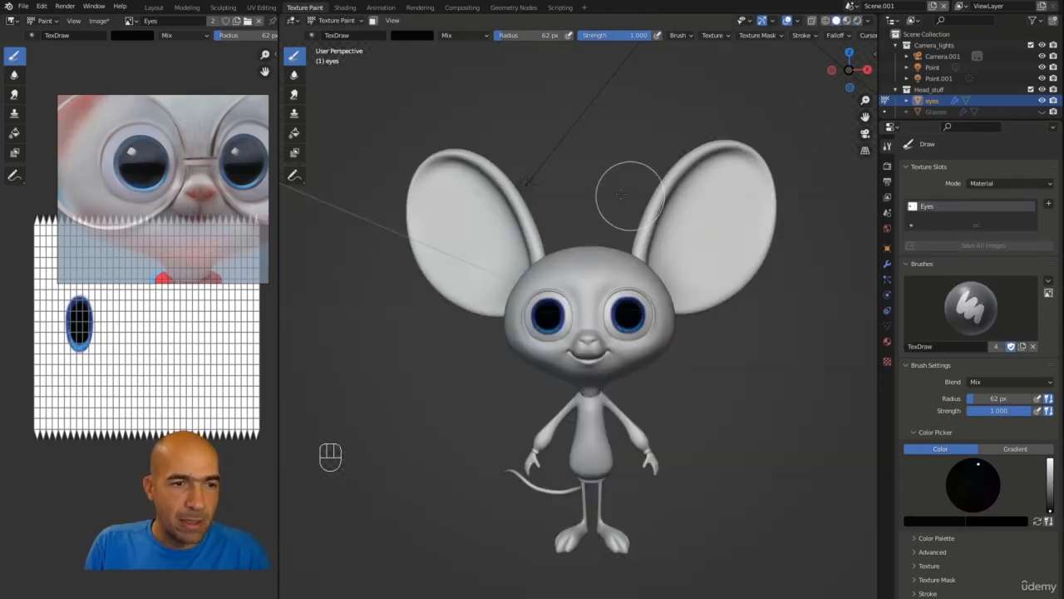
pyautogui.moveTo(581, 193)
pyautogui.keyDown('alt'); pyautogui.mouseDown(button='middle')
pyautogui.moveTo(665, 176)
pyautogui.moveTo(610, 180)
pyautogui.mouseUp(button='middle'); pyautogui.keyUp('alt')
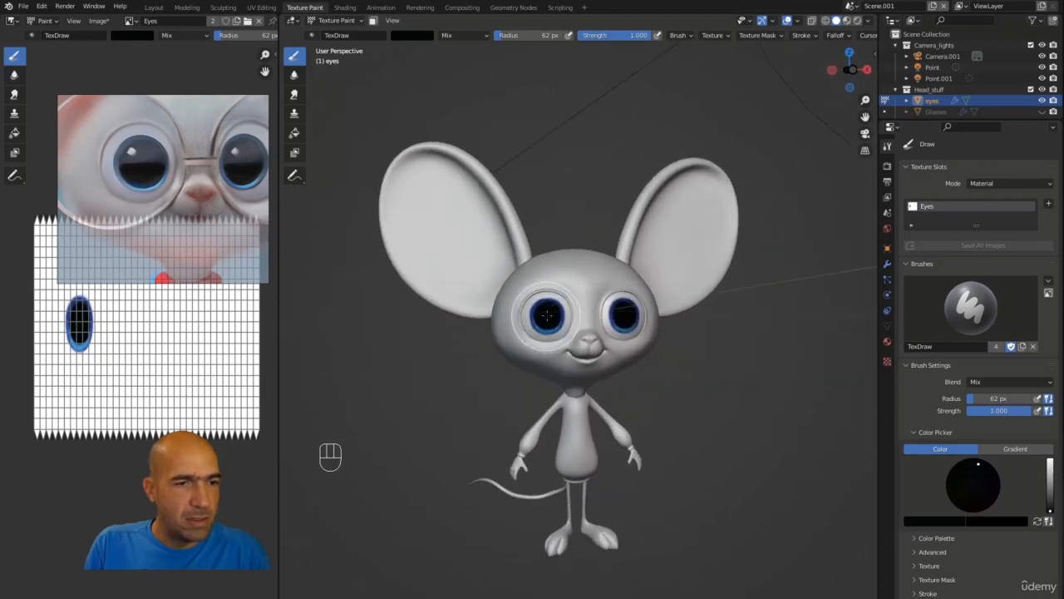
# Step: Unhide the Glasses_between, Glasses_borders and Glasses objects on the character's head
pyautogui.keyDown('alt'); pyautogui.moveTo(567, 255); pyautogui.dragTo(561, 214, button='middle'); pyautogui.keyUp('alt')
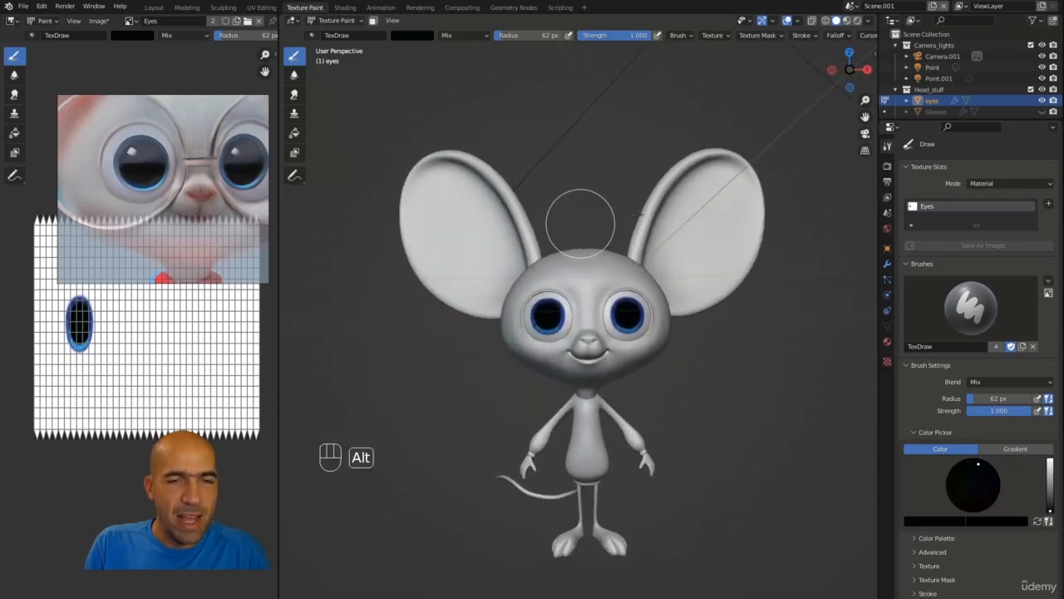
pyautogui.scroll(-4, 948, 73)
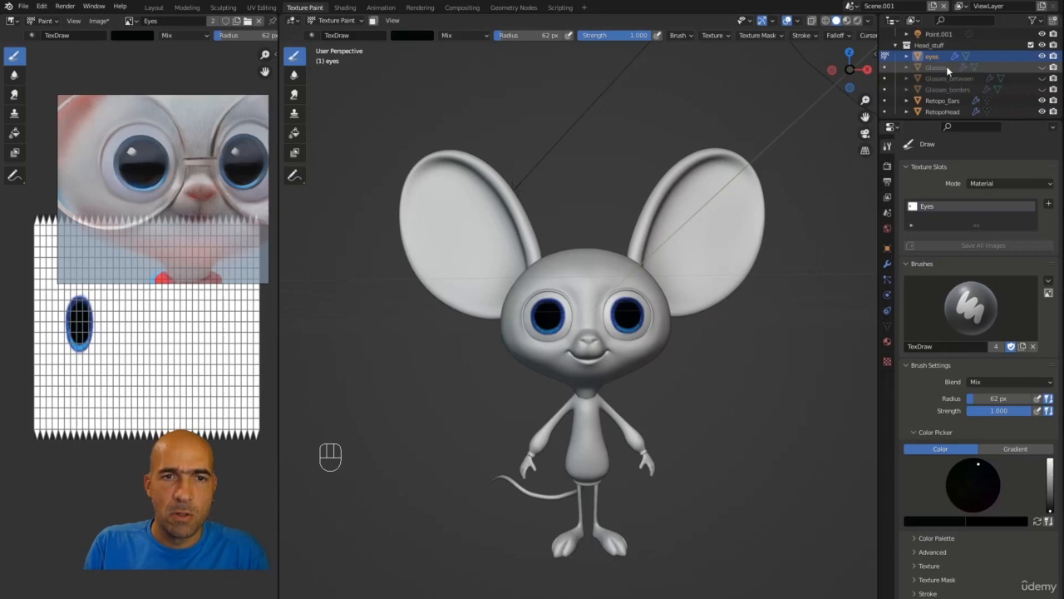
pyautogui.click(1042, 79)
pyautogui.click(1043, 89)
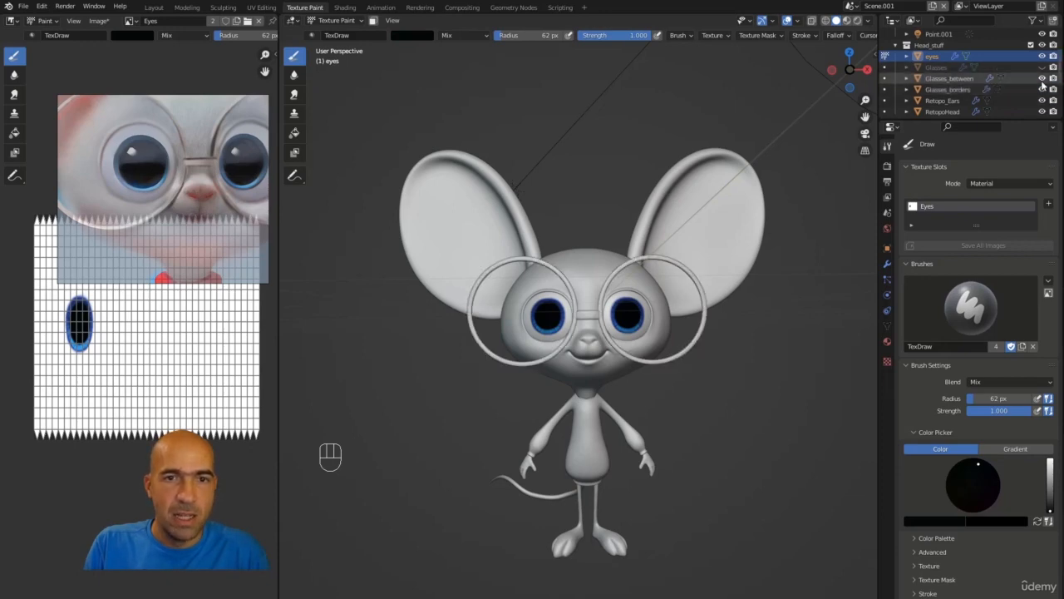
pyautogui.click(1042, 66)
pyautogui.moveTo(752, 199)
pyautogui.keyDown('alt'); pyautogui.mouseDown(button='middle')
pyautogui.moveTo(702, 202)
pyautogui.moveTo(755, 209)
pyautogui.mouseUp(button='middle'); pyautogui.keyUp('alt')
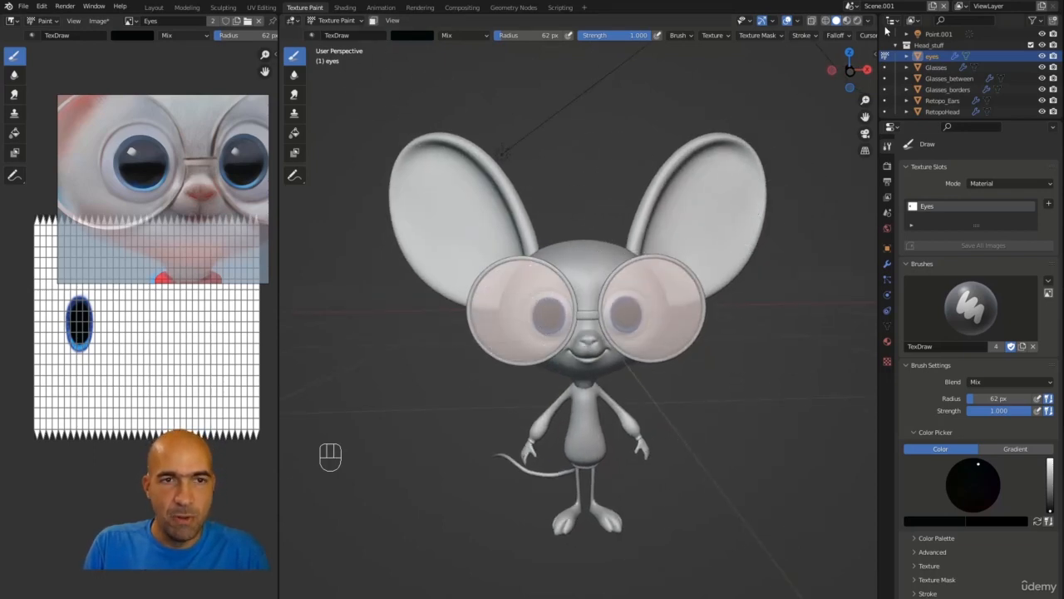
# Step: Preview the character in Rendered shading and examine the eyes through the glasses from slightly different angles
pyautogui.click(858, 20)
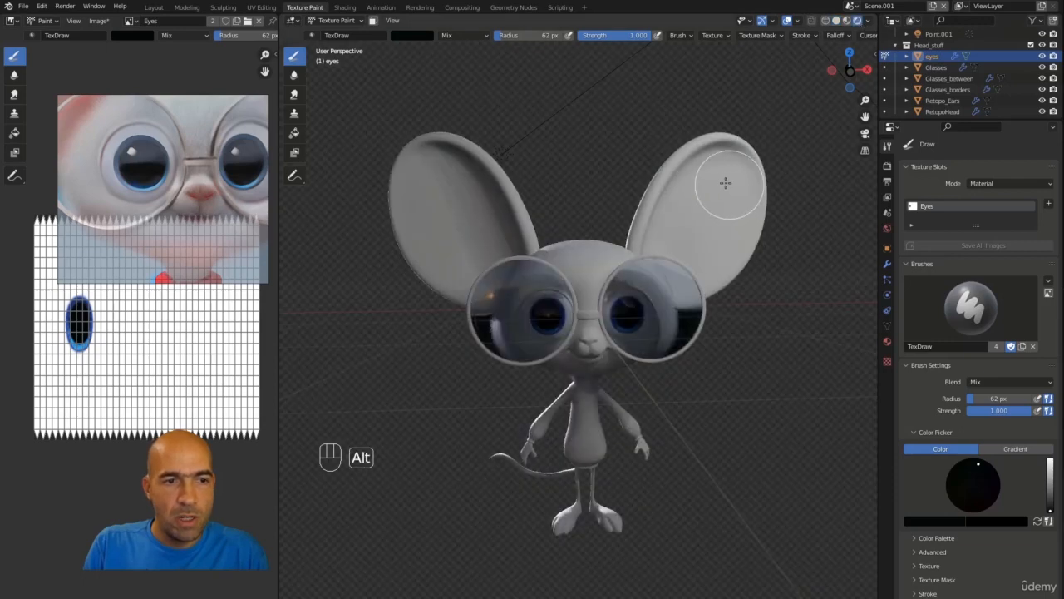
pyautogui.keyDown('alt'); pyautogui.moveTo(724, 191); pyautogui.dragTo(708, 171, button='middle'); pyautogui.keyUp('alt')
pyautogui.moveTo(694, 178)
pyautogui.keyDown('alt'); pyautogui.mouseDown()
pyautogui.moveTo(712, 200)
pyautogui.moveTo(686, 193)
pyautogui.mouseUp(); pyautogui.keyUp('alt')
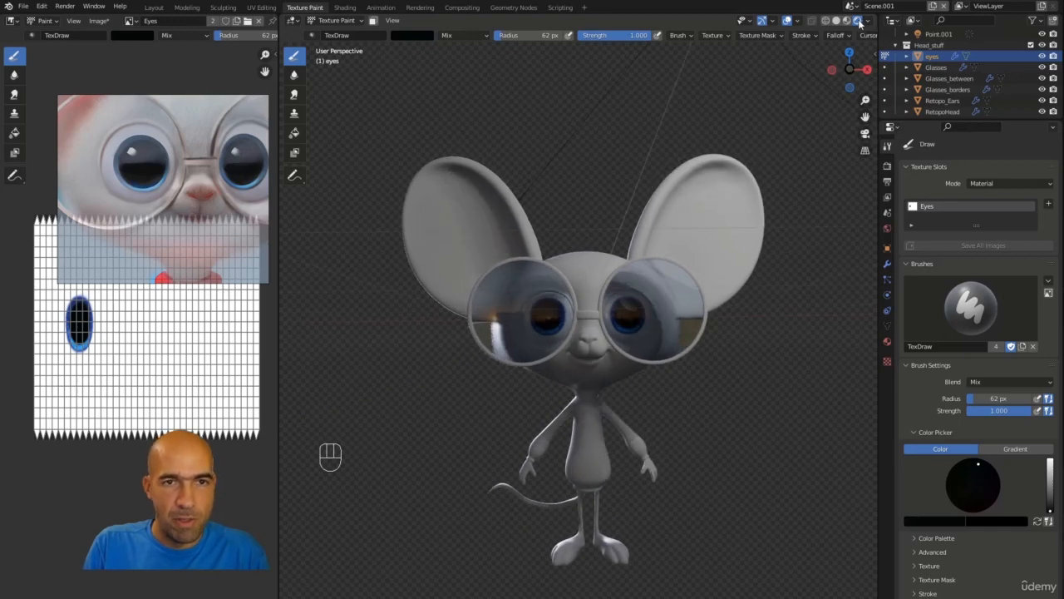
# Step: Switch to the Layout workspace and set the Solid viewport shading color to Texture
pyautogui.click(153, 8)
pyautogui.scroll(-6, 725, 212)
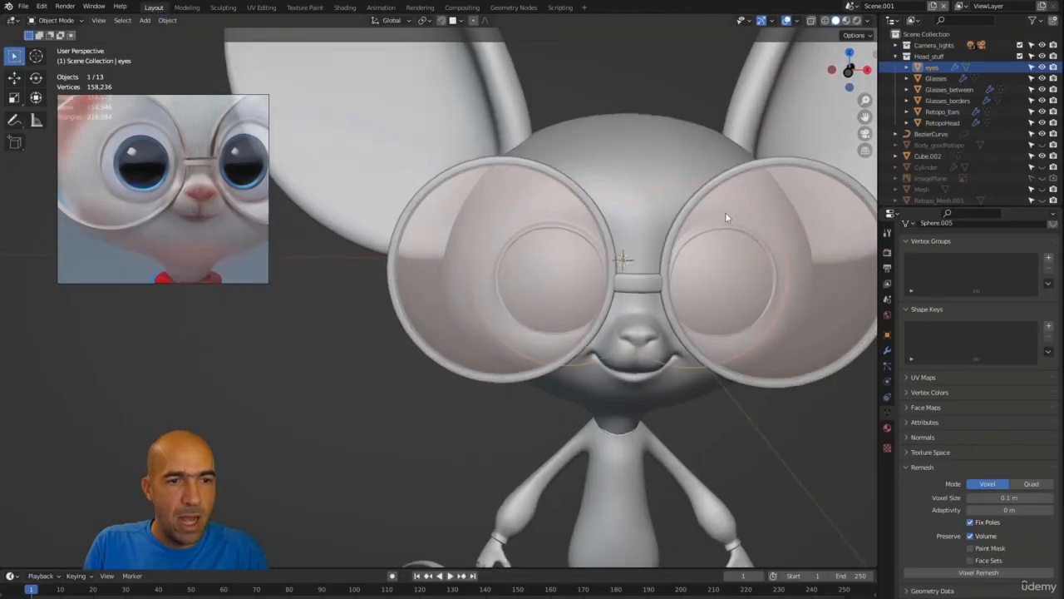
pyautogui.scroll(1, 720, 233)
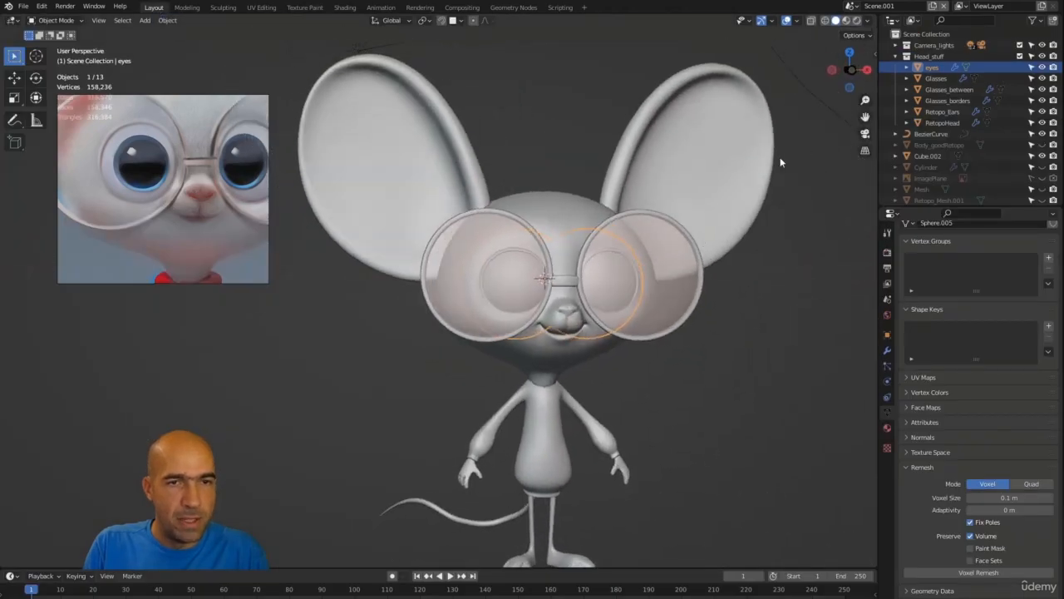
pyautogui.click(869, 21)
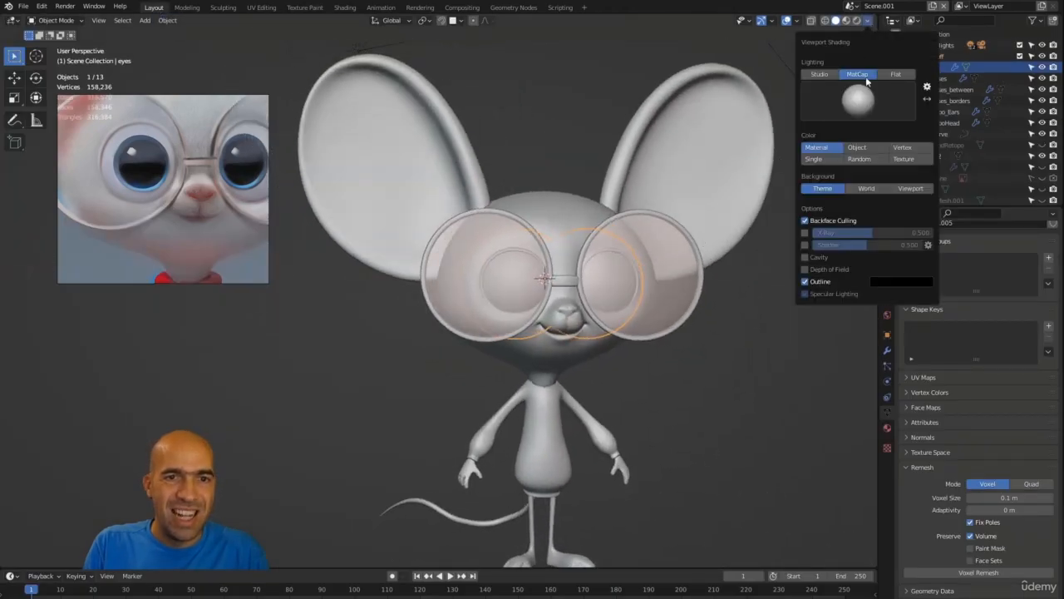
pyautogui.click(905, 159)
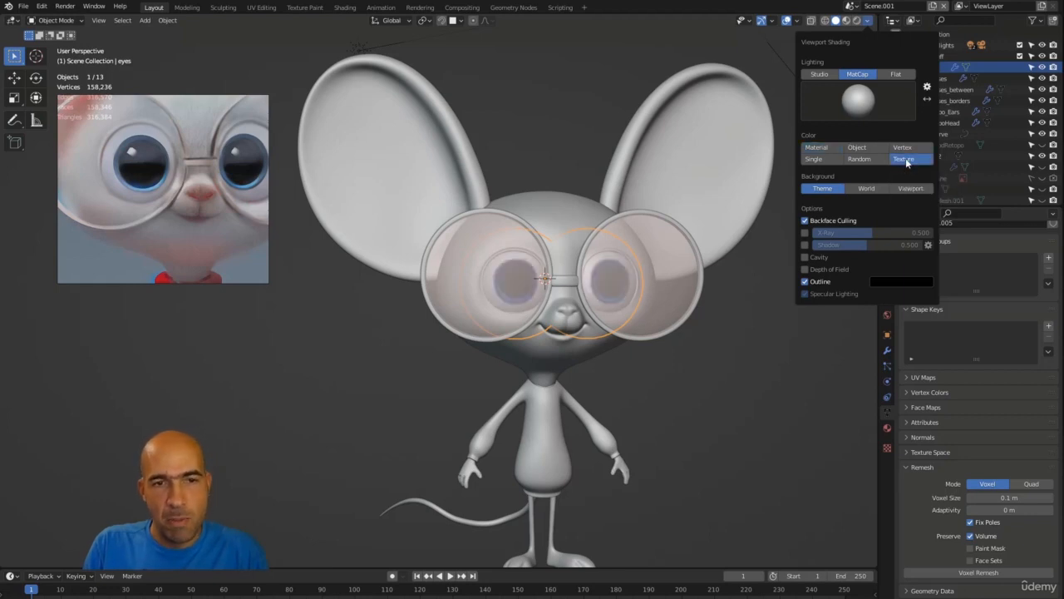
# Step: Try the Material, Single, Random, Object and Vertex viewport colors, and return to the Texture color
pyautogui.click(816, 147)
pyautogui.click(813, 159)
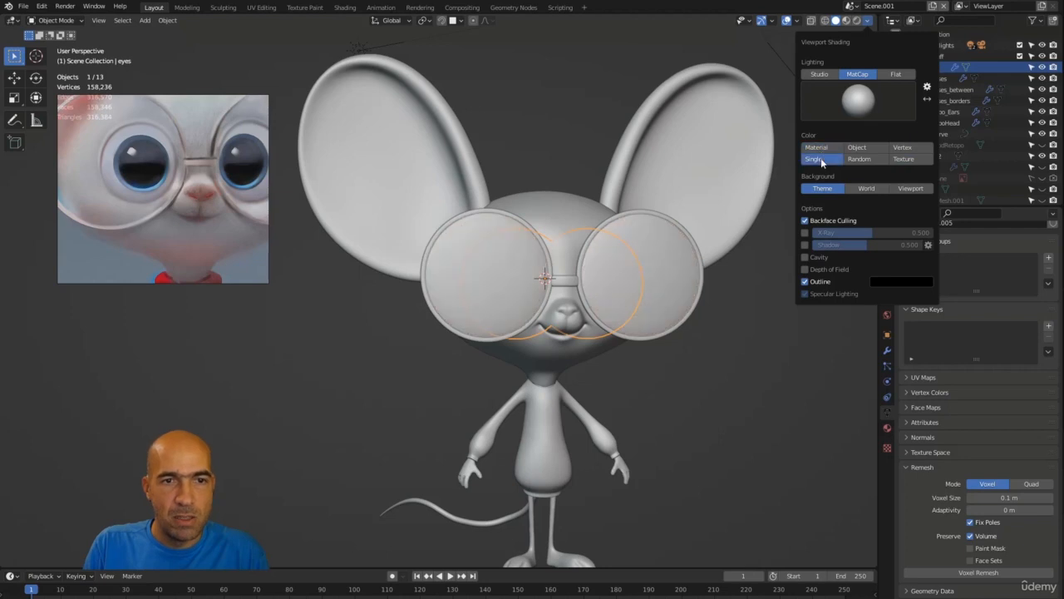
pyautogui.click(856, 159)
pyautogui.click(861, 148)
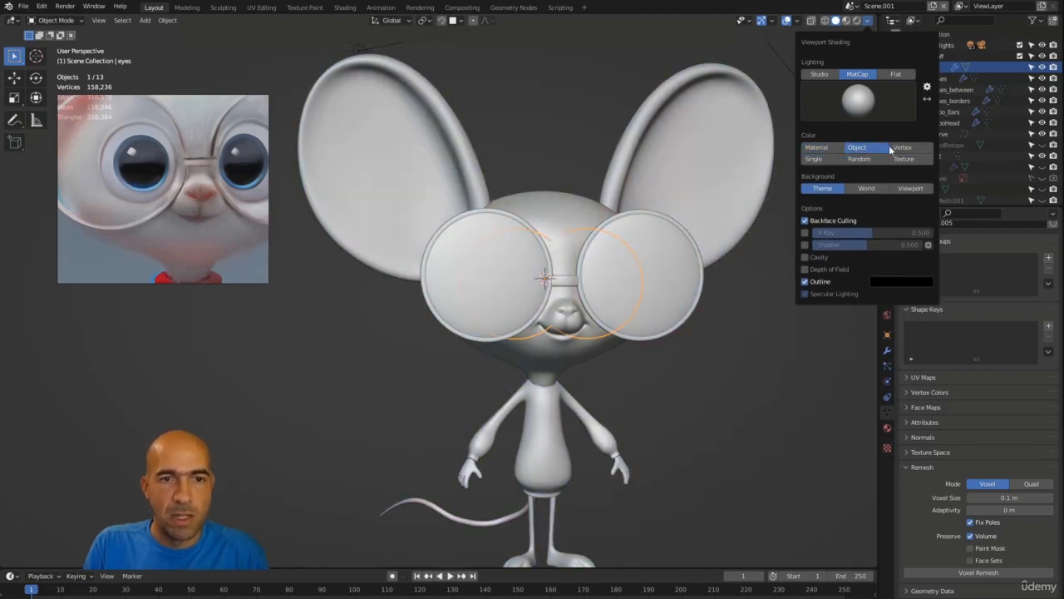
pyautogui.click(901, 147)
pyautogui.click(904, 159)
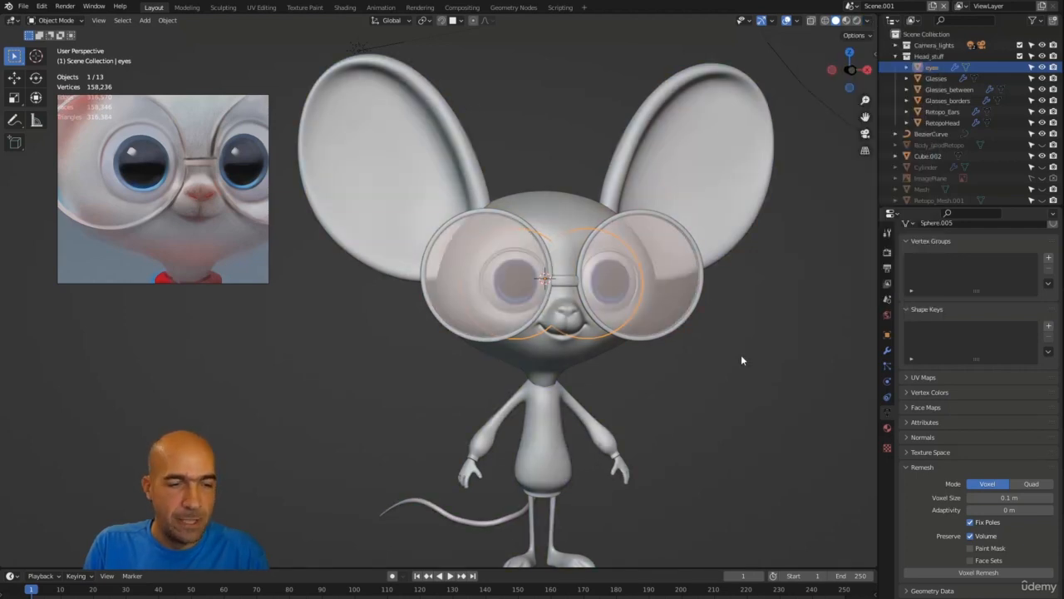
pyautogui.moveTo(741, 354)
pyautogui.mouseDown(button='middle')
pyautogui.moveTo(683, 369)
pyautogui.moveTo(723, 361)
pyautogui.moveTo(715, 401)
pyautogui.mouseUp(button='middle')
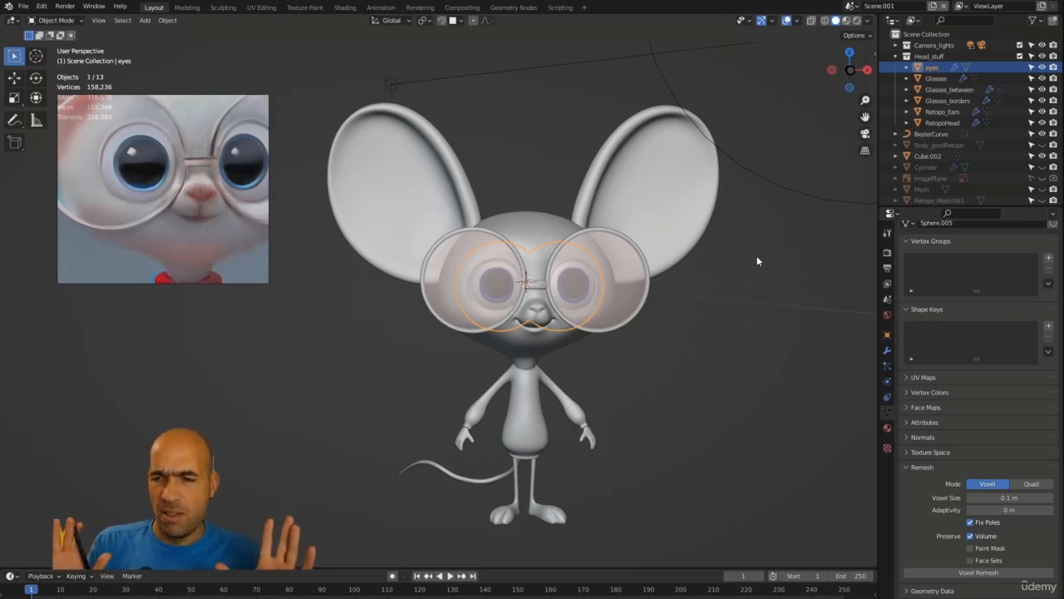
pyautogui.moveTo(757, 256); pyautogui.dragTo(674, 290, button='middle')
pyautogui.scroll(3, 696, 324)
pyautogui.moveTo(696, 324); pyautogui.dragTo(714, 304, button='middle')
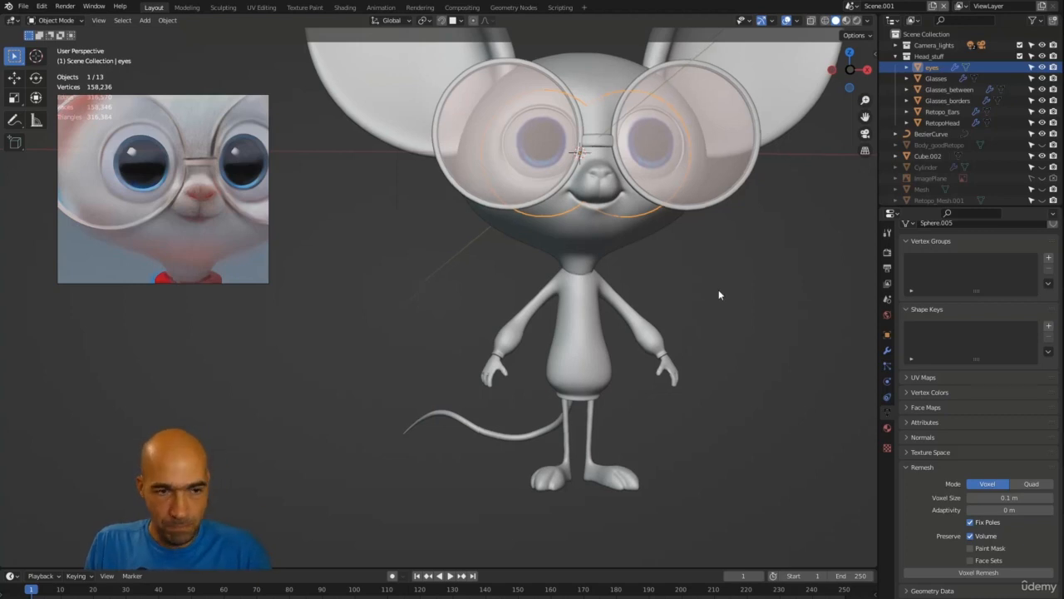
pyautogui.moveTo(719, 294); pyautogui.dragTo(628, 351, button='middle')
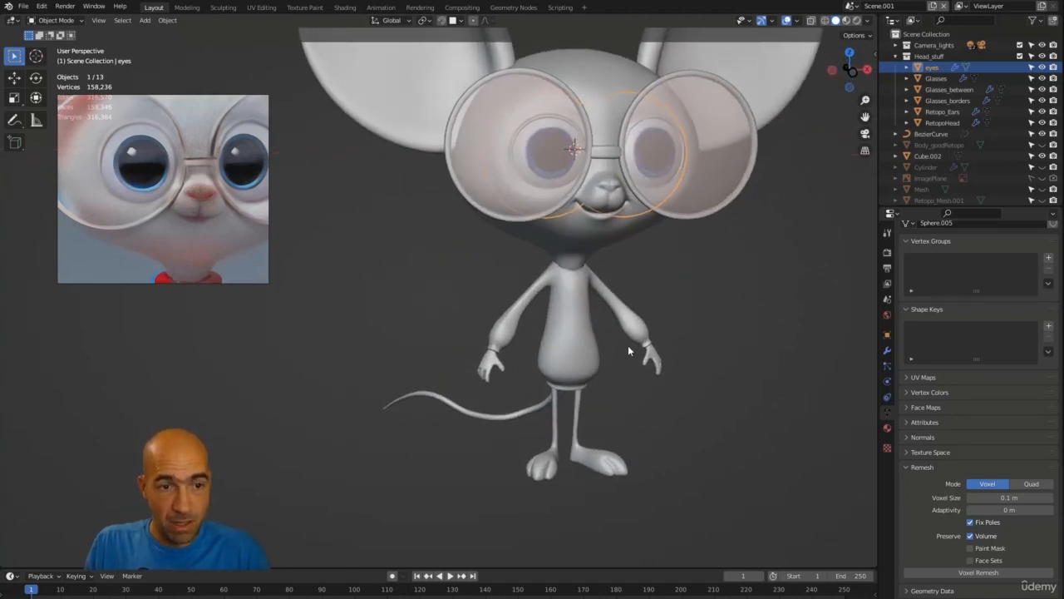
# Step: Remesh the body Cube.002 with Quad Remesher at a quad count of 300 with X symmetry, and isolate the remeshed body
pyautogui.click(658, 360)
pyautogui.press('n')
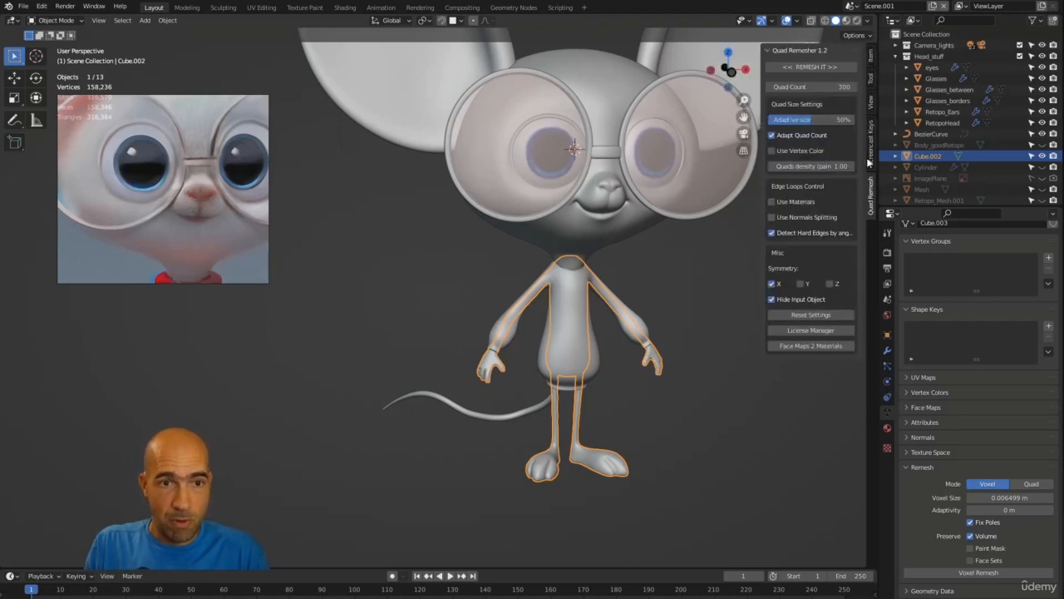
pyautogui.click(698, 358)
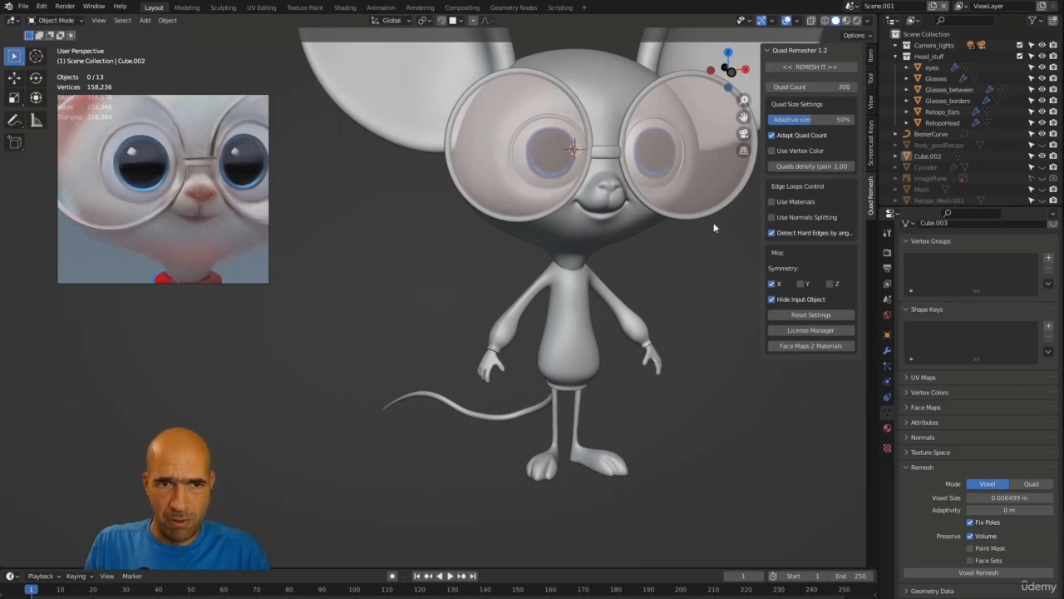
pyautogui.scroll(2, 713, 228)
pyautogui.moveTo(690, 233); pyautogui.dragTo(642, 284, button='middle')
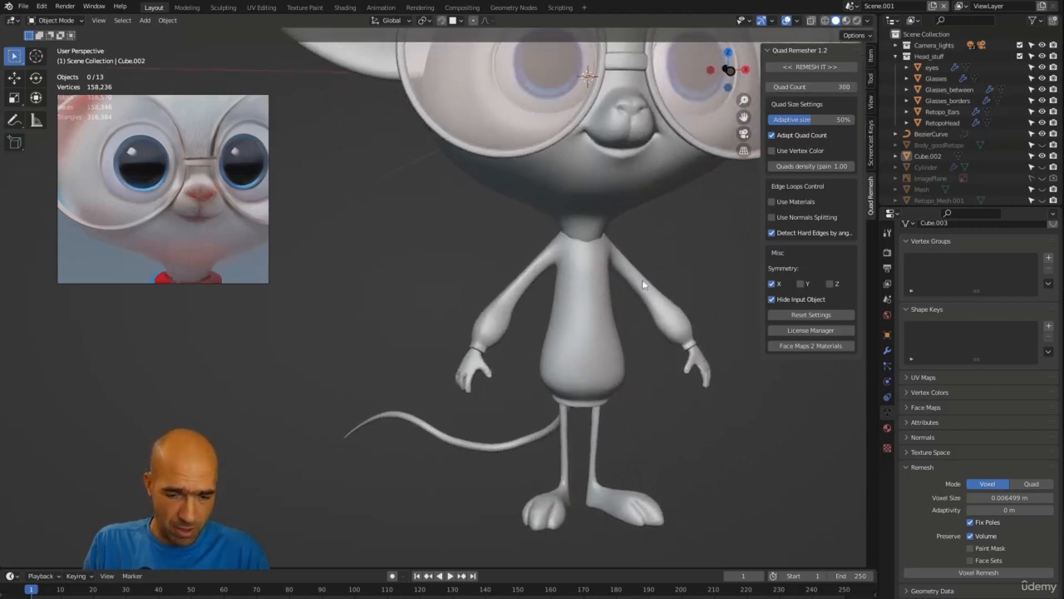
pyautogui.moveTo(694, 243); pyautogui.dragTo(682, 256, button='middle')
pyautogui.click(596, 432)
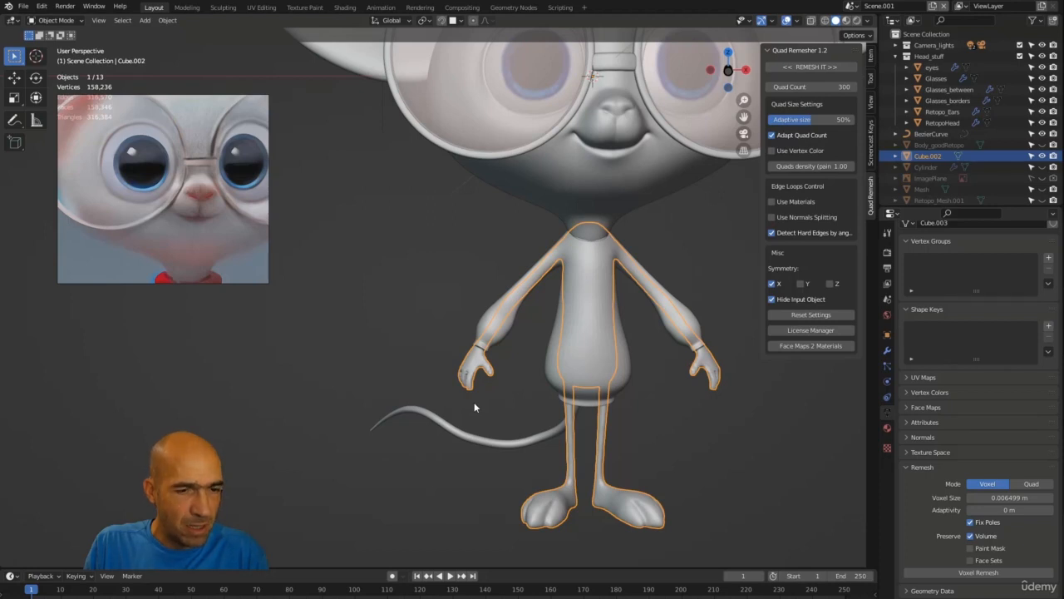
pyautogui.moveTo(474, 406); pyautogui.dragTo(461, 432, button='middle')
pyautogui.press('KP_Divide')
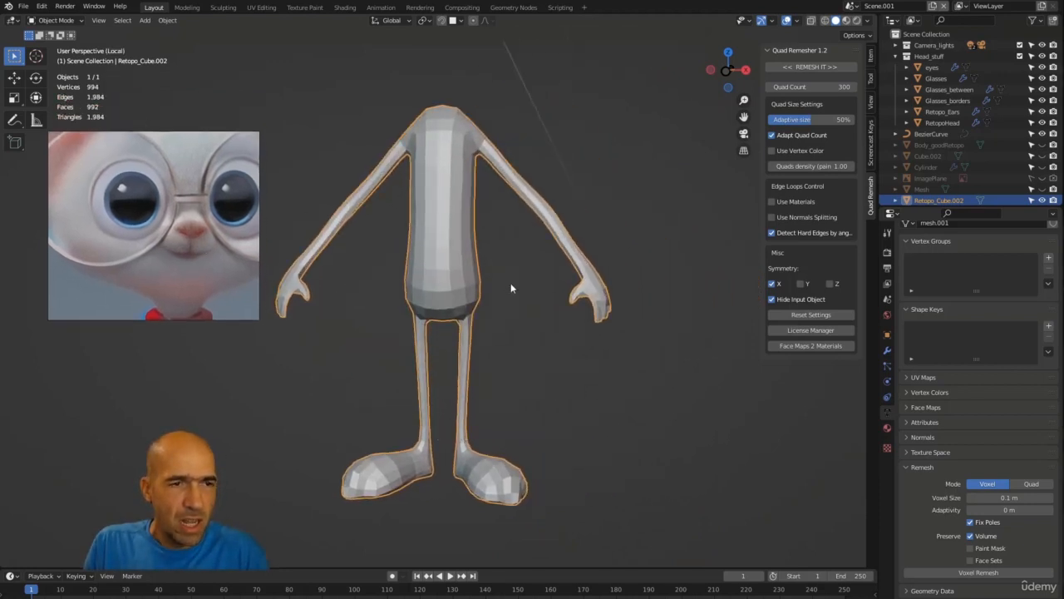
# Step: Inspect the isolated remeshed body's hands, arms and torso from close up and different angles
pyautogui.moveTo(559, 284); pyautogui.dragTo(560, 291)
pyautogui.moveTo(559, 291); pyautogui.dragTo(508, 348, button='middle')
pyautogui.scroll(5, 505, 345)
pyautogui.keyDown('shift'); pyautogui.moveTo(453, 259); pyautogui.dragTo(736, 324, button='middle'); pyautogui.keyUp('shift')
pyautogui.moveTo(478, 356); pyautogui.dragTo(496, 453, button='middle')
pyautogui.click(407, 350)
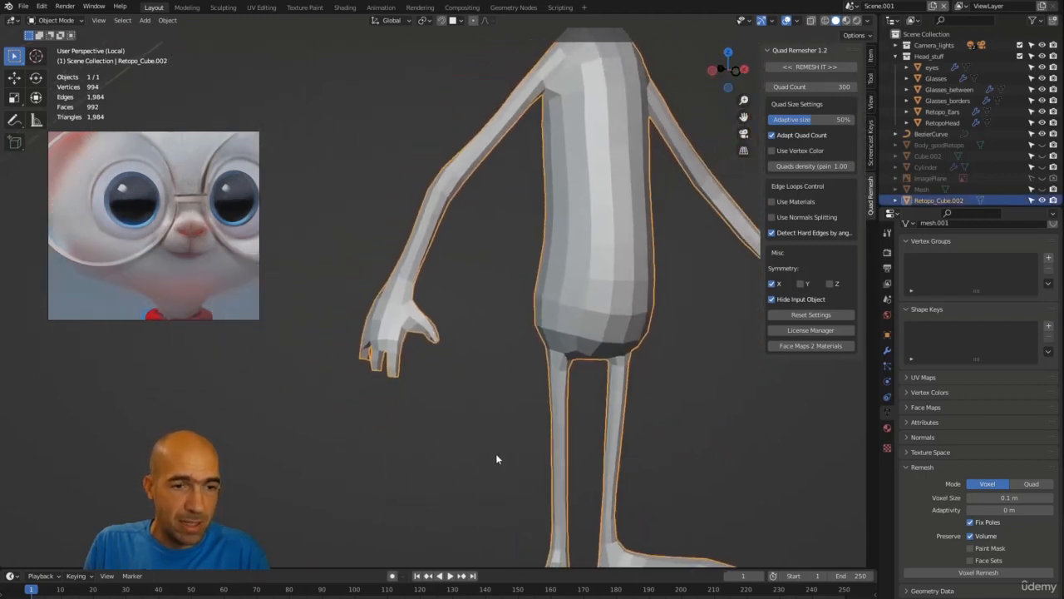
pyautogui.moveTo(627, 309); pyautogui.dragTo(686, 307, button='middle')
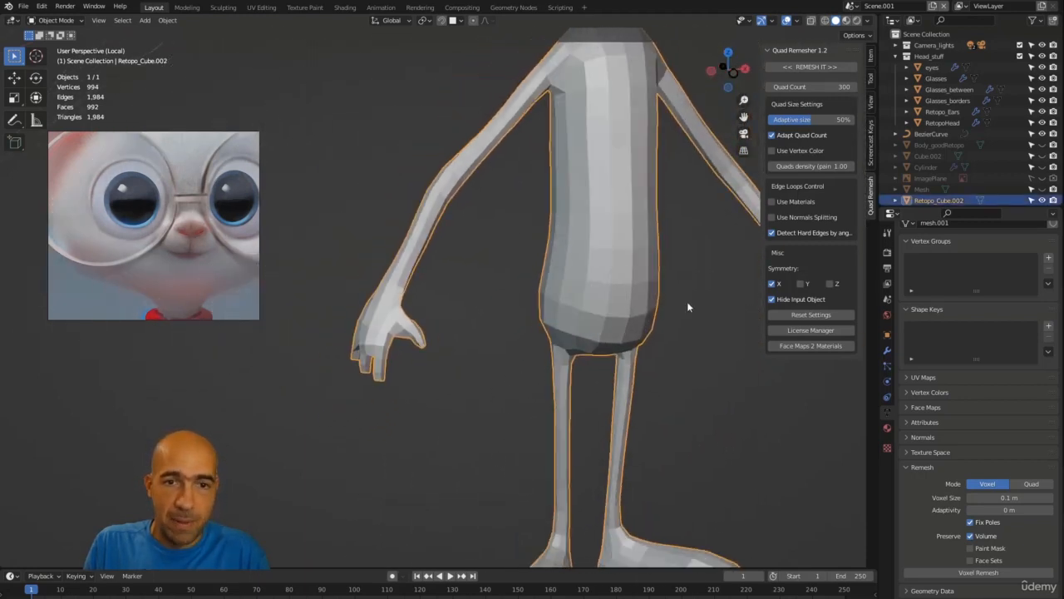
# Step: Leave the isolated view of the remeshed body so that the whole character is shown around it
pyautogui.click(1042, 190)
pyautogui.click(1042, 190)
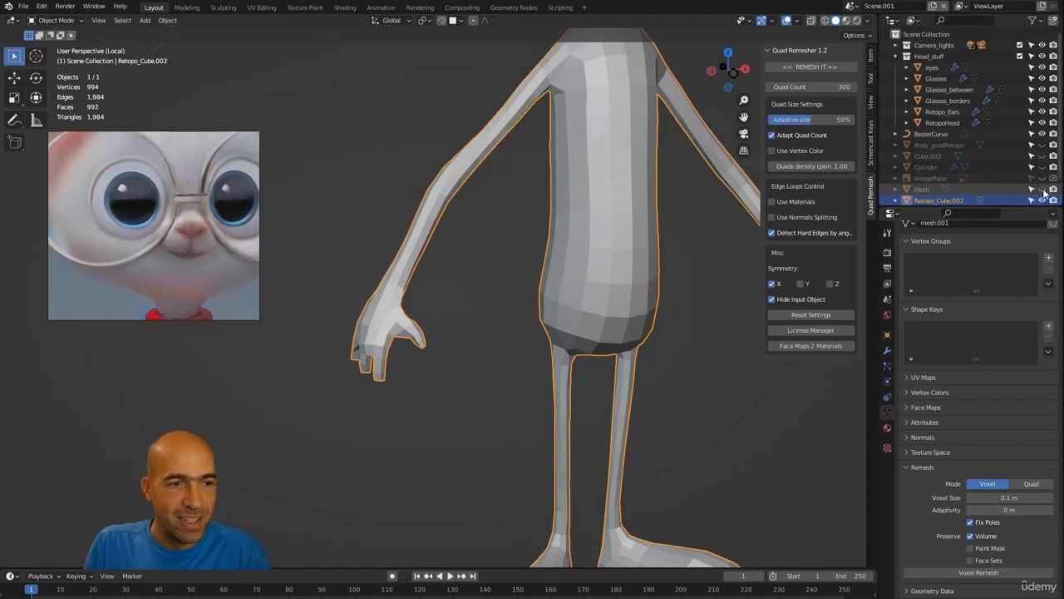
pyautogui.press('KP_Divide')
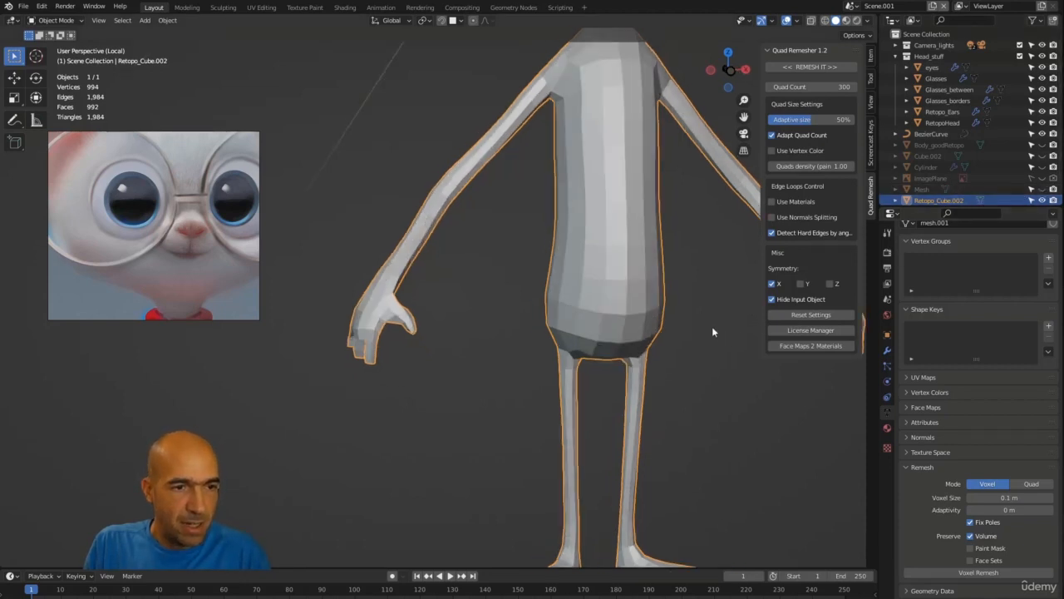
pyautogui.moveTo(706, 356); pyautogui.dragTo(700, 363, button='middle')
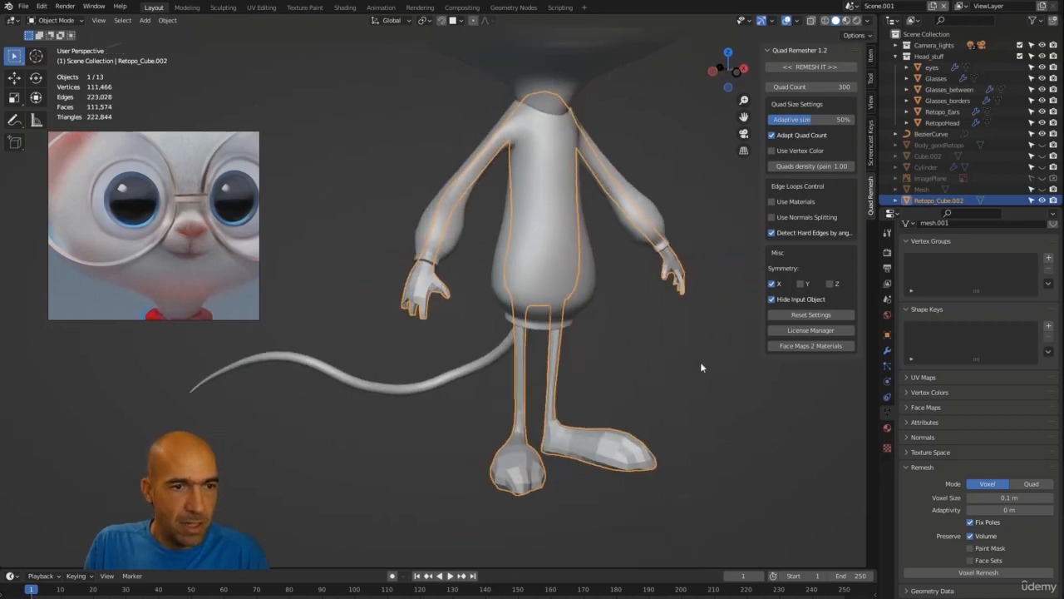
pyautogui.scroll(3, 700, 362)
# Step: Check the hidden Mesh and Cylinder objects, and unhide the original detailed body Cube.002
pyautogui.click(1042, 190)
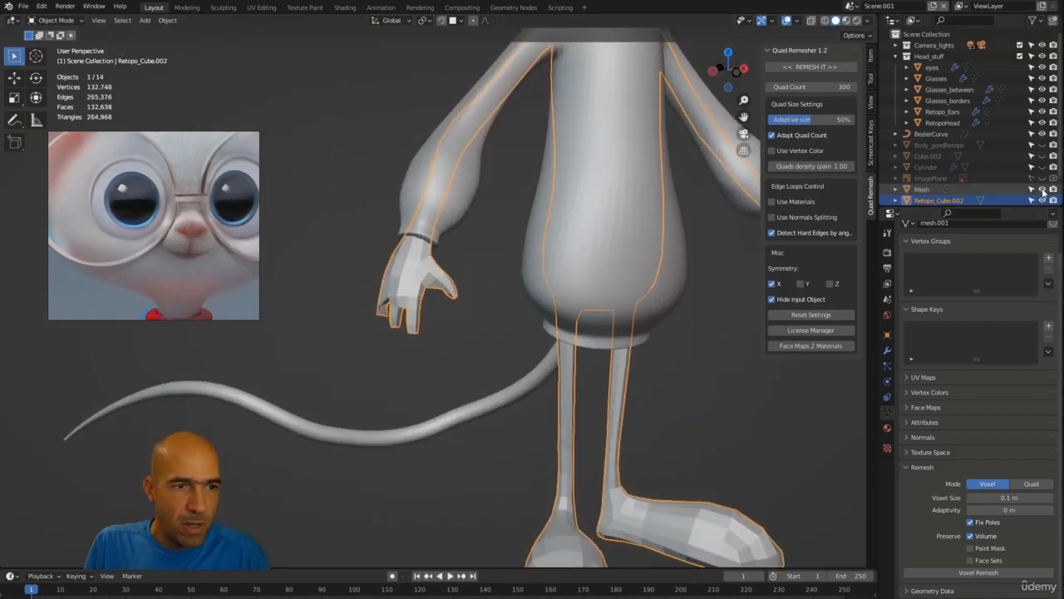
pyautogui.click(1042, 190)
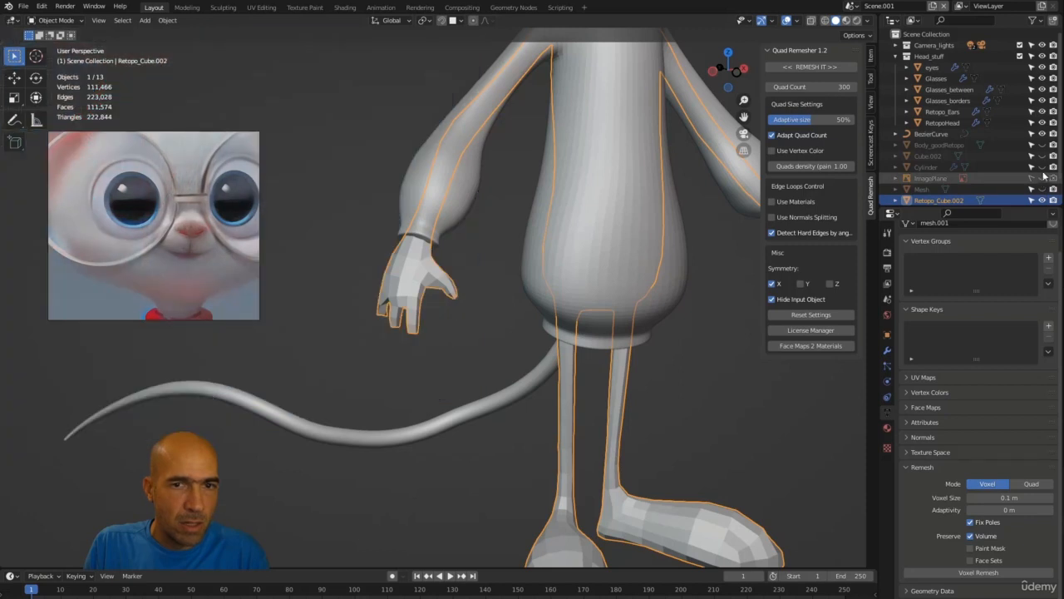
pyautogui.click(1042, 167)
pyautogui.click(1043, 167)
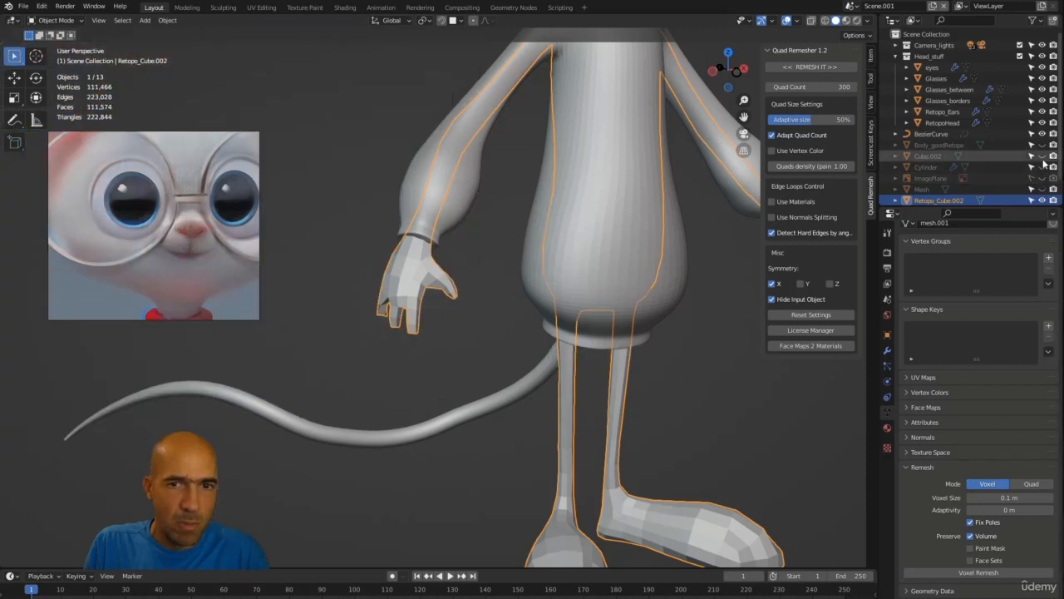
pyautogui.click(1042, 155)
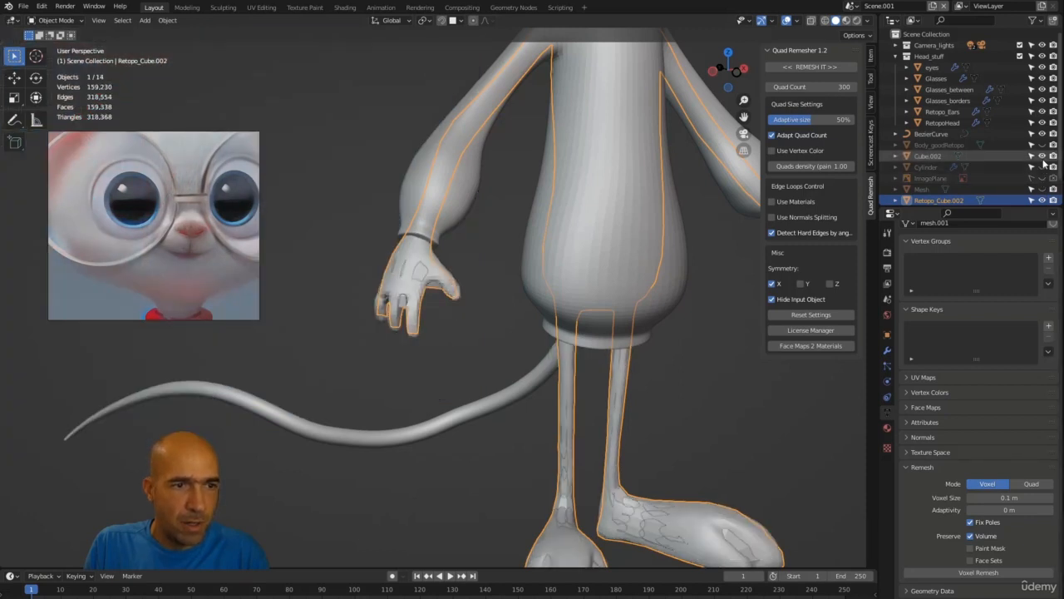
# Step: Compare the original body Cube.002 with the overlapping remeshed body at the feet and the hand
pyautogui.moveTo(705, 385); pyautogui.dragTo(670, 429, button='middle')
pyautogui.scroll(-1, 676, 426)
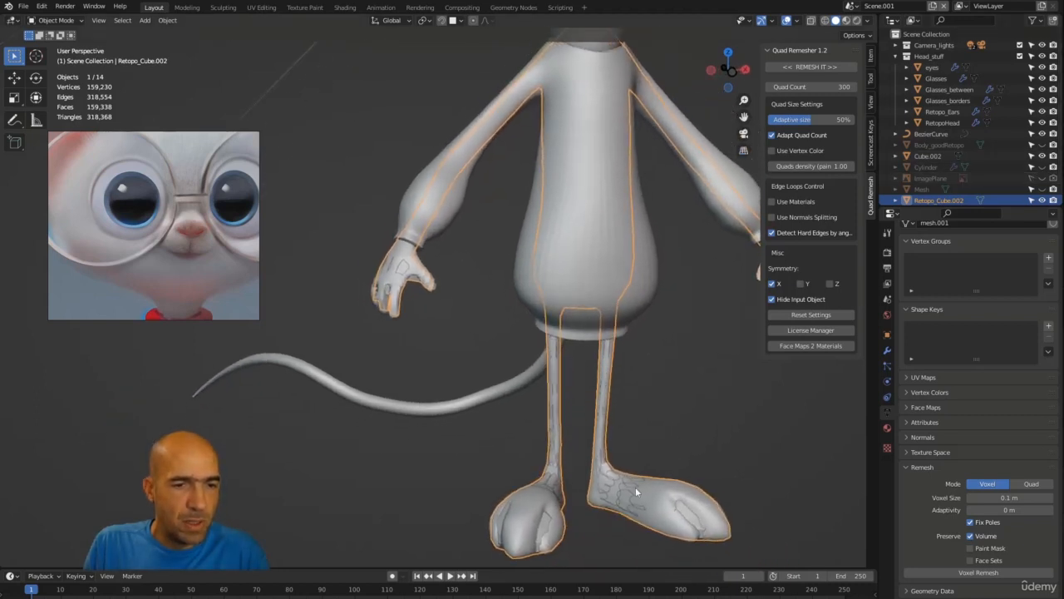
pyautogui.click(626, 502)
pyautogui.moveTo(397, 340); pyautogui.dragTo(408, 339, button='middle')
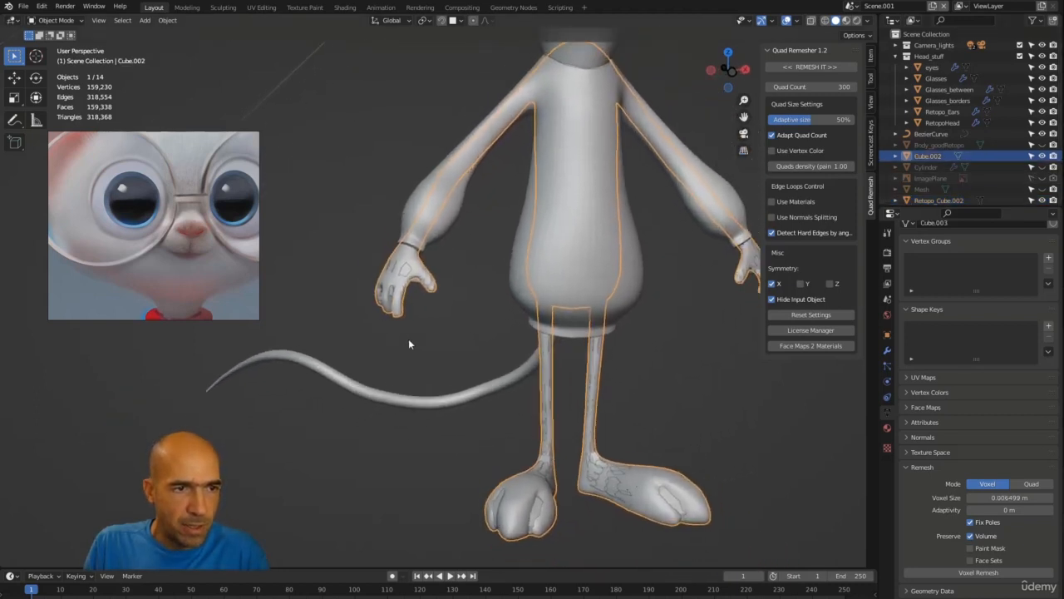
pyautogui.keyDown('ctrl'); pyautogui.moveTo(409, 283); pyautogui.dragTo(416, 213, button='middle'); pyautogui.keyUp('ctrl')
pyautogui.moveTo(476, 311); pyautogui.dragTo(491, 316, button='middle')
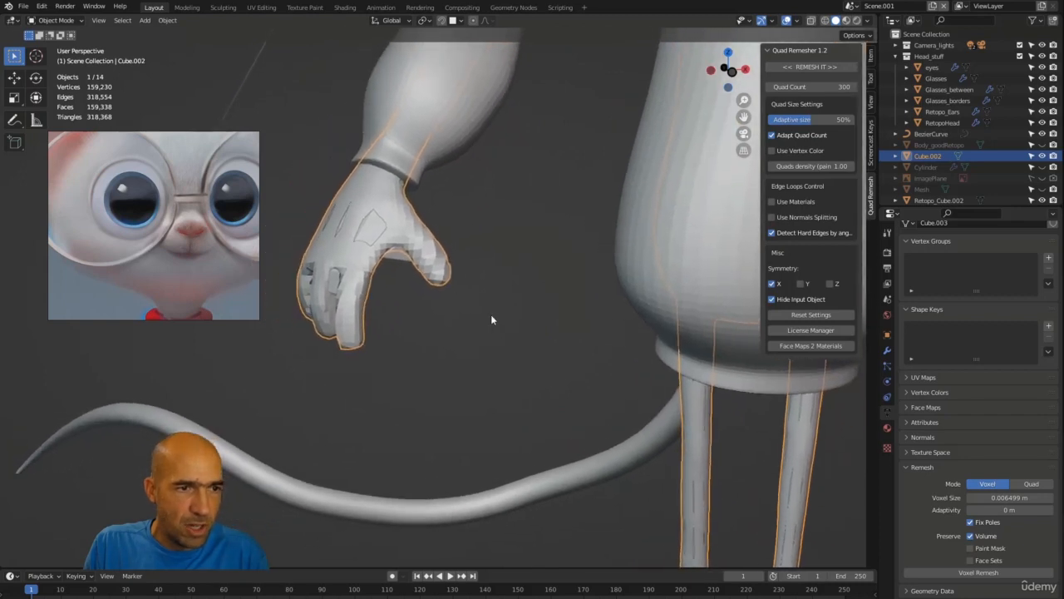
# Step: Add a Shrinkwrap modifier to the remeshed body Retopo_Cube.002 with the original body Cube.002 as its target
pyautogui.click(402, 260)
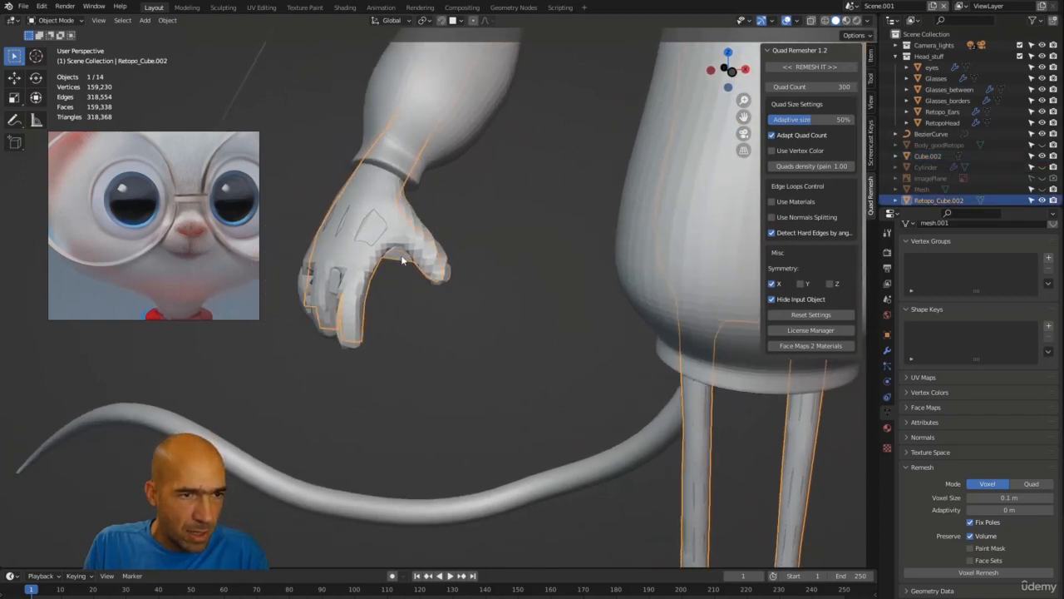
pyautogui.click(887, 350)
pyautogui.click(975, 249)
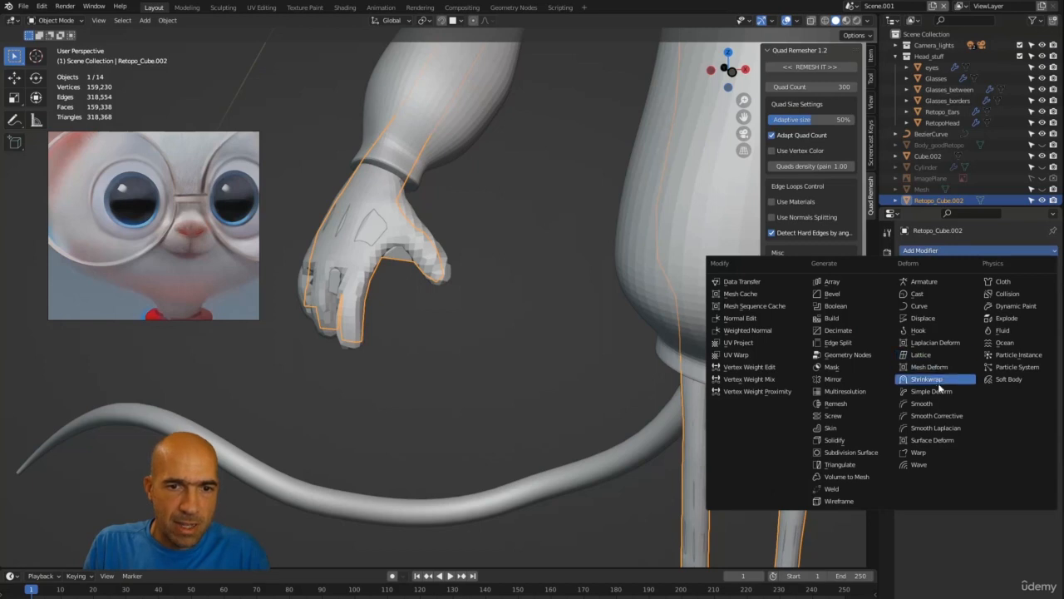
pyautogui.click(927, 379)
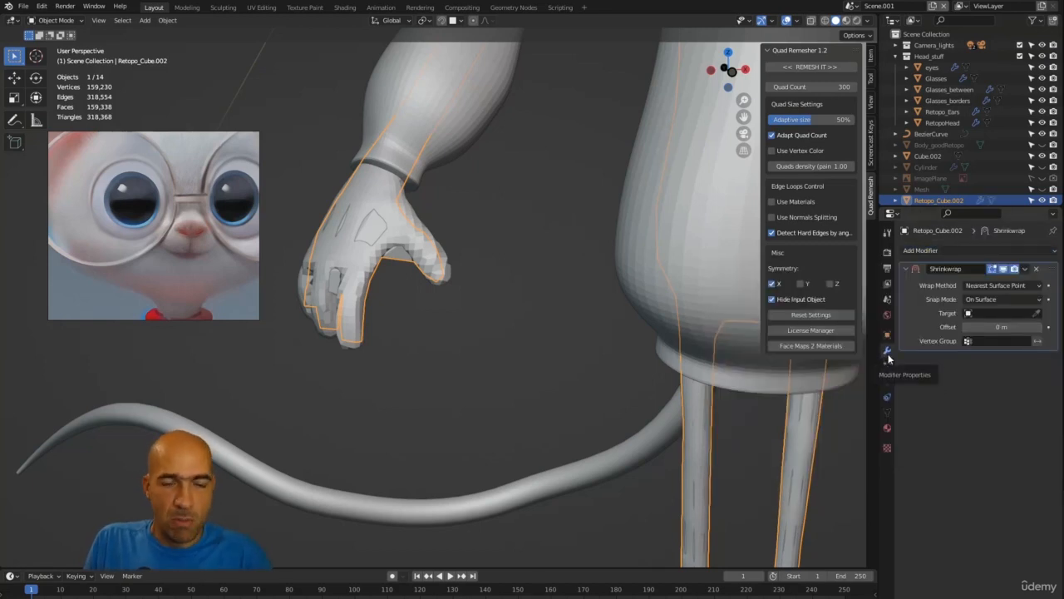
pyautogui.click(1037, 313)
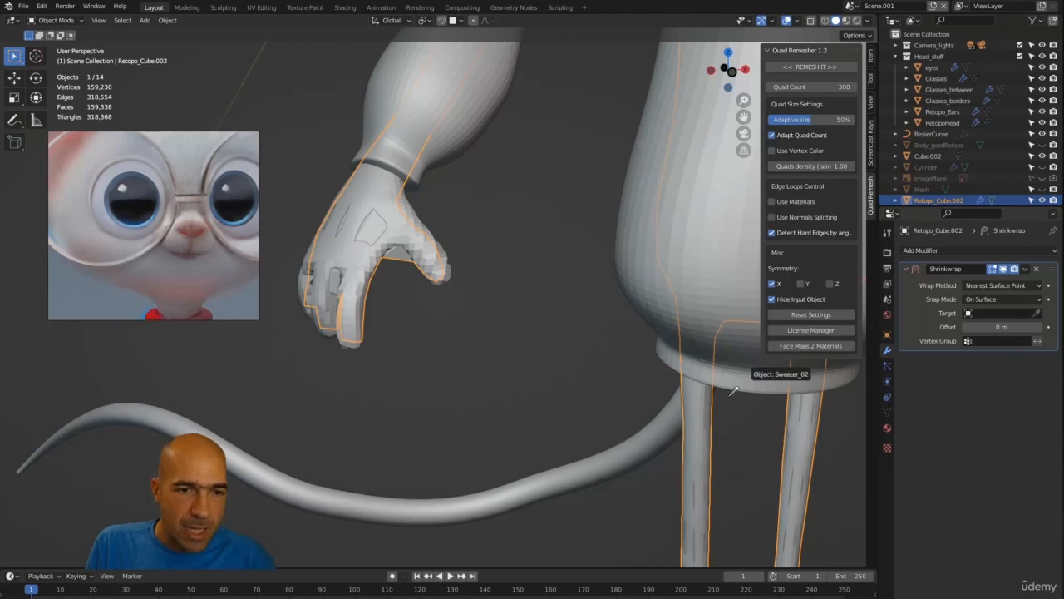
pyautogui.click(366, 266)
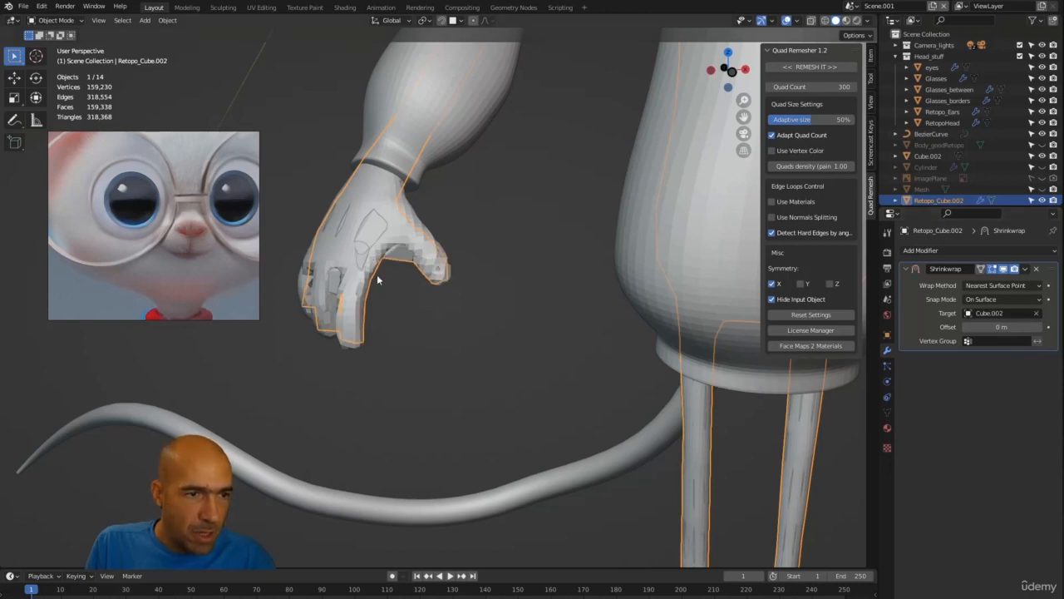
pyautogui.moveTo(550, 333); pyautogui.dragTo(541, 331, button='middle')
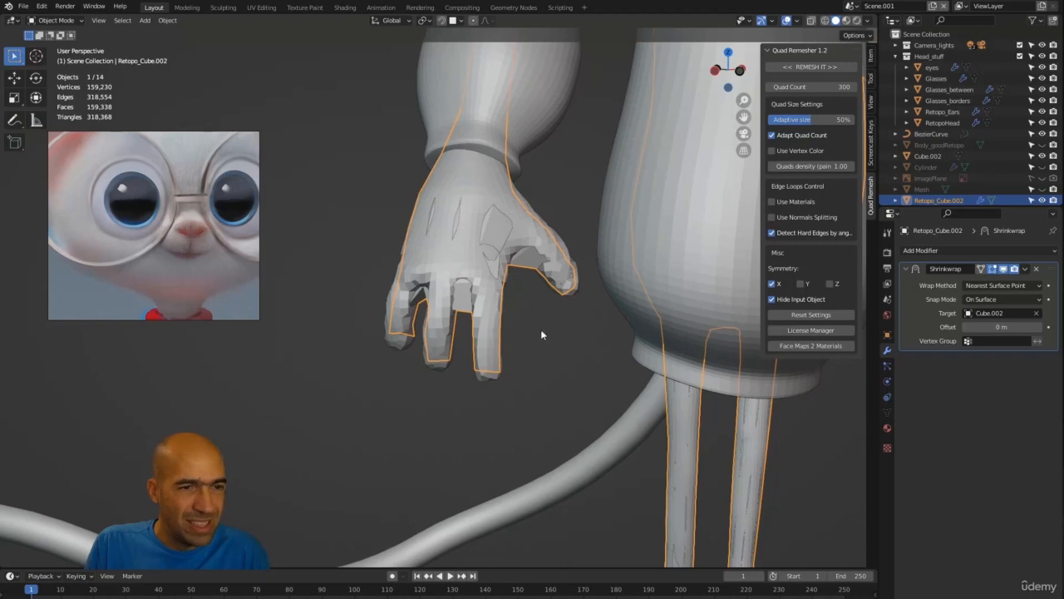
# Step: Set the Shrinkwrap's wrap method to Project and enable the Negative direction alongside Positive
pyautogui.click(987, 299)
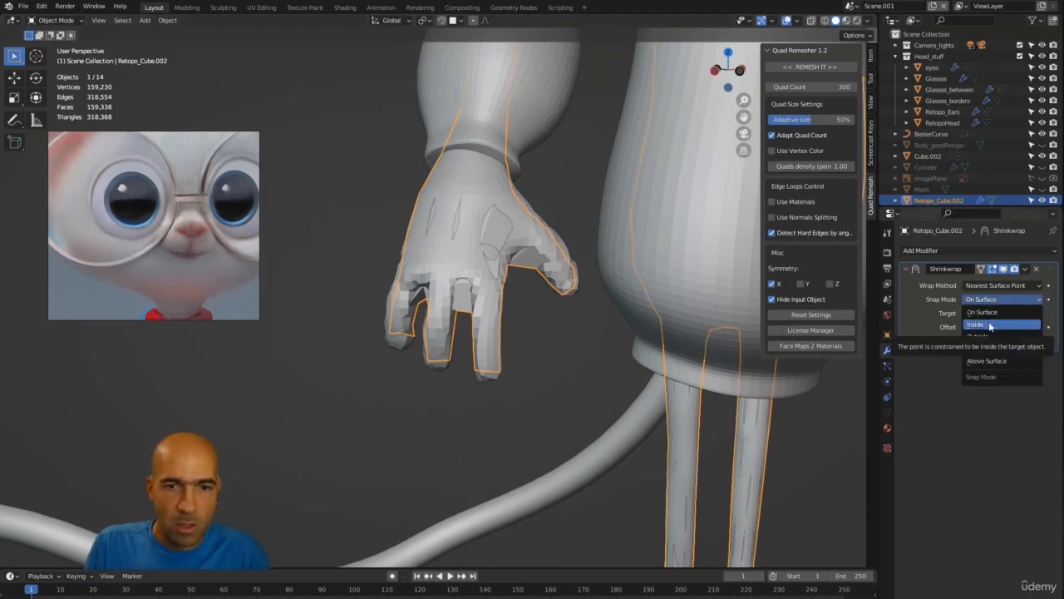
pyautogui.click(993, 285)
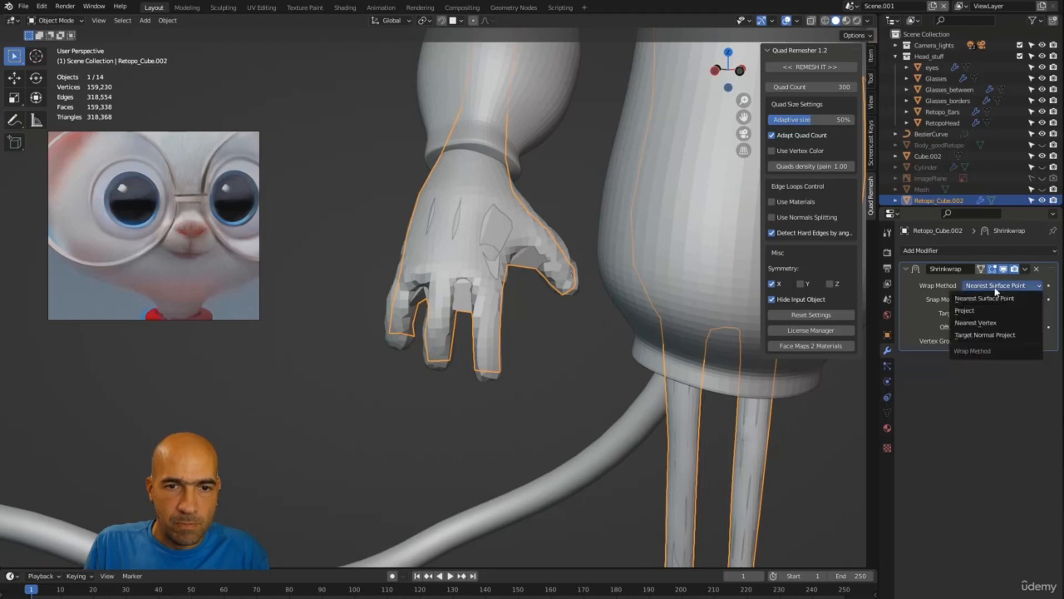
pyautogui.click(974, 311)
pyautogui.moveTo(707, 374); pyautogui.dragTo(544, 292, button='middle')
pyautogui.scroll(-6, 546, 373)
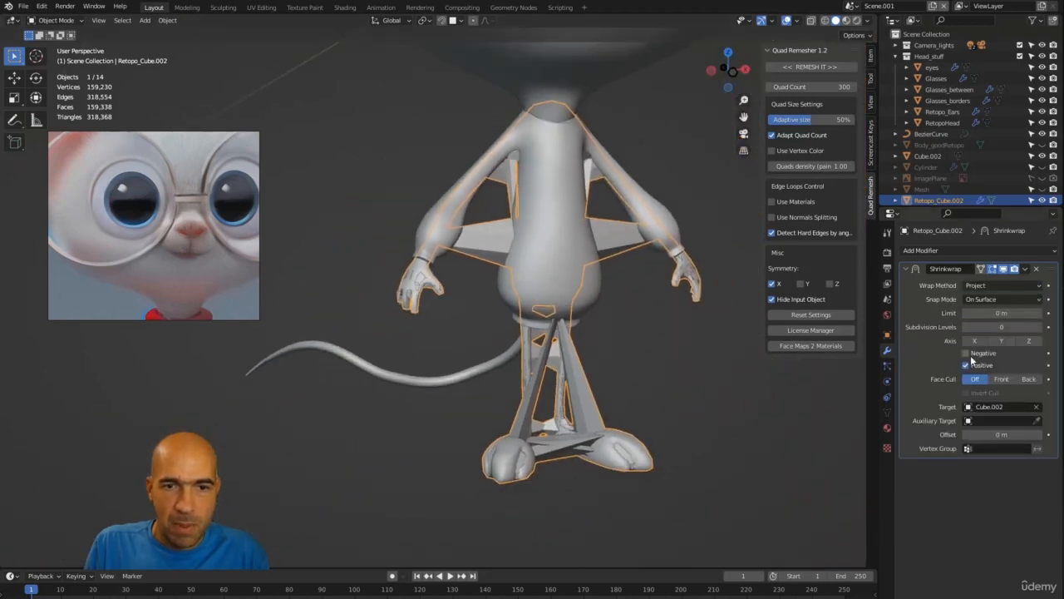
pyautogui.click(966, 353)
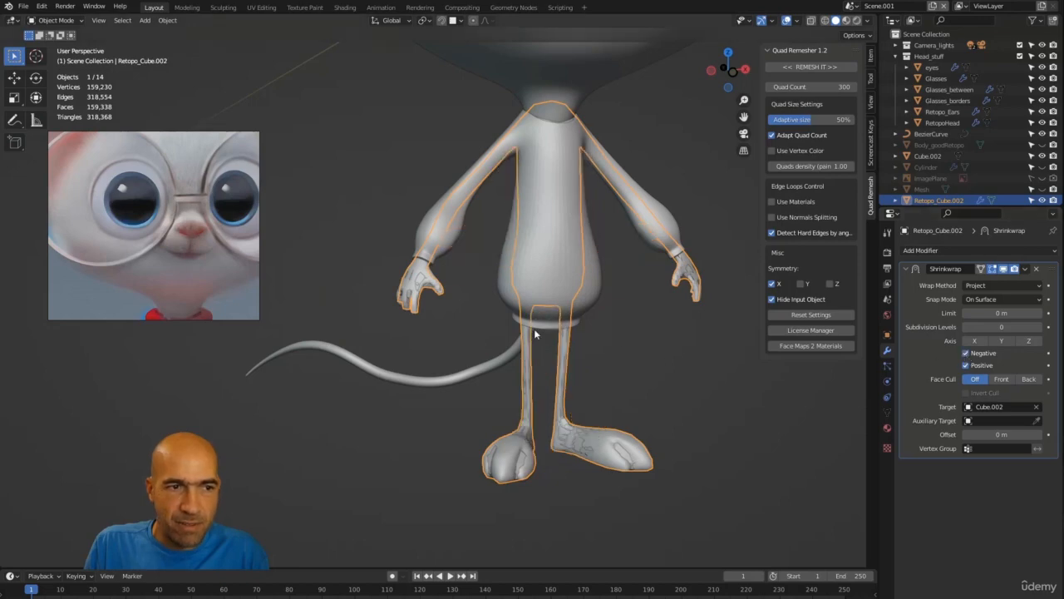
# Step: Inspect how the shrinkwrapped body follows the original, both within the whole character and isolated, focusing on the hand
pyautogui.moveTo(534, 329); pyautogui.dragTo(484, 355, button='middle')
pyautogui.scroll(6, 454, 251)
pyautogui.moveTo(499, 302); pyautogui.dragTo(181, 313, button='middle')
pyautogui.moveTo(582, 329); pyautogui.dragTo(521, 370, button='middle')
pyautogui.moveTo(646, 336); pyautogui.dragTo(480, 325, button='middle')
pyautogui.scroll(-2, 581, 354)
pyautogui.press('KP_Divide')
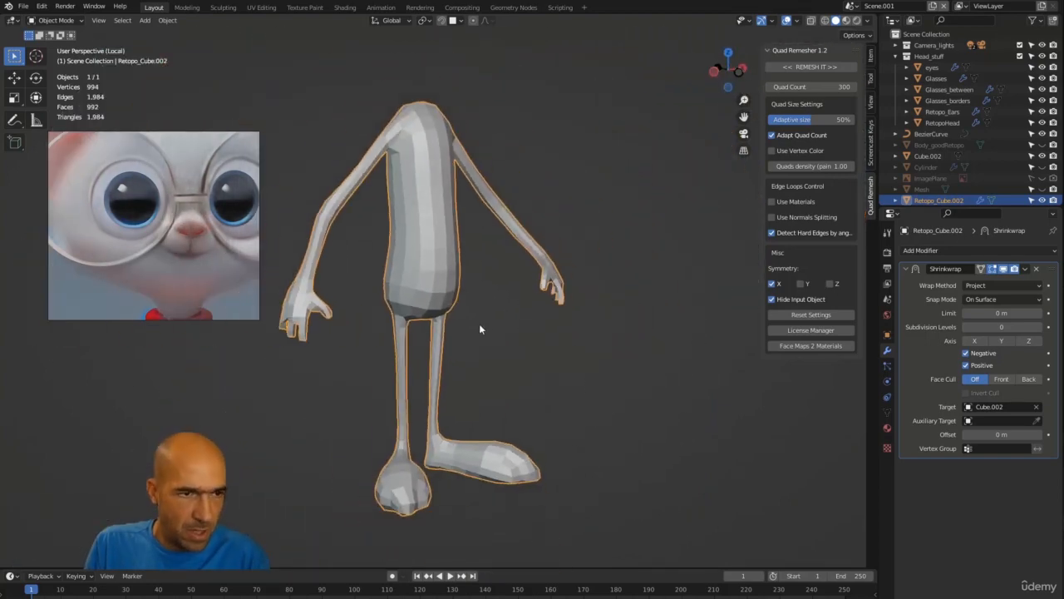
pyautogui.moveTo(382, 348); pyautogui.dragTo(448, 322, button='middle')
pyautogui.scroll(5, 408, 230)
pyautogui.moveTo(409, 229); pyautogui.dragTo(468, 330, button='middle')
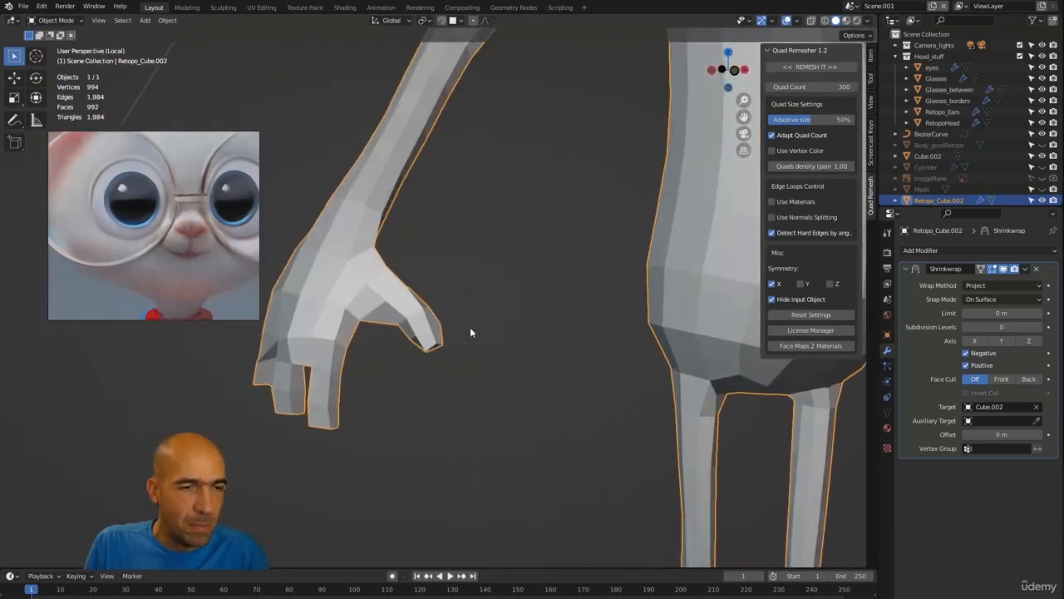
pyautogui.press('KP_Divide')
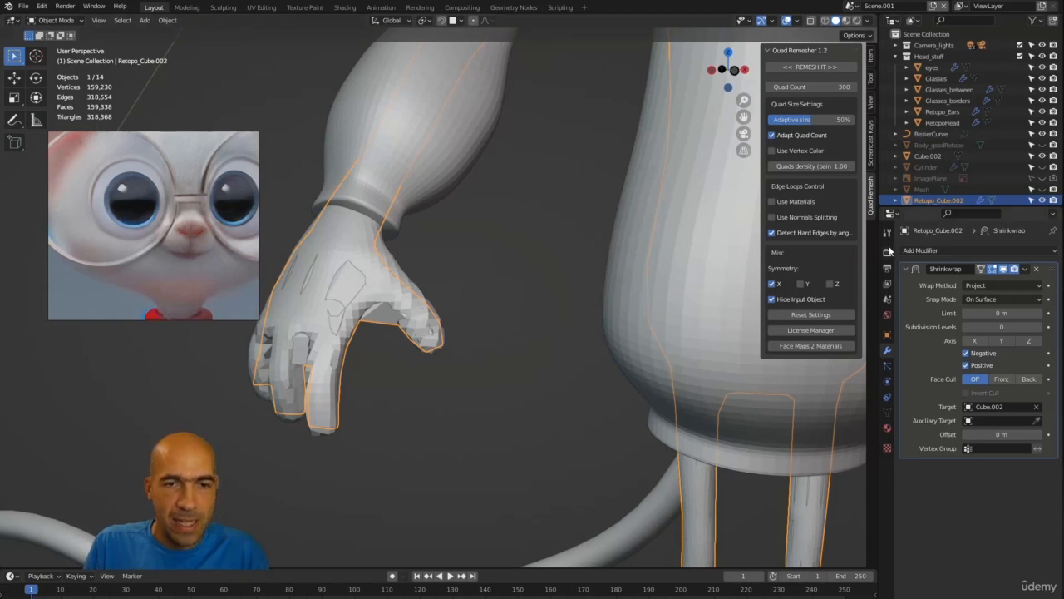
# Step: Delete the low-resolution remeshed body and remesh the original Cube.002 with a quad count of 1306
pyautogui.press('x')
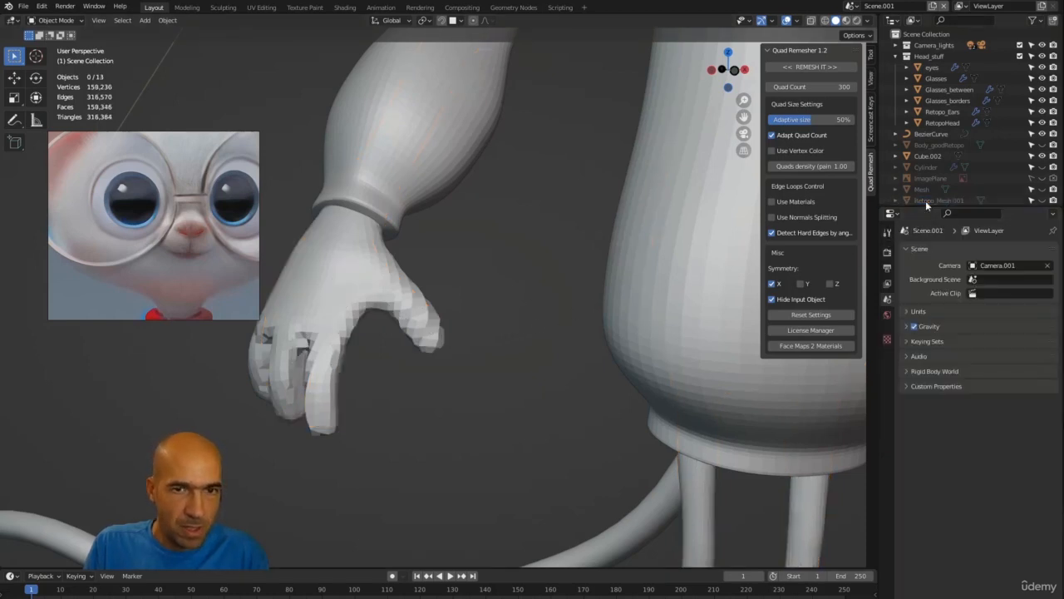
pyautogui.click(344, 291)
pyautogui.scroll(-3, 478, 290)
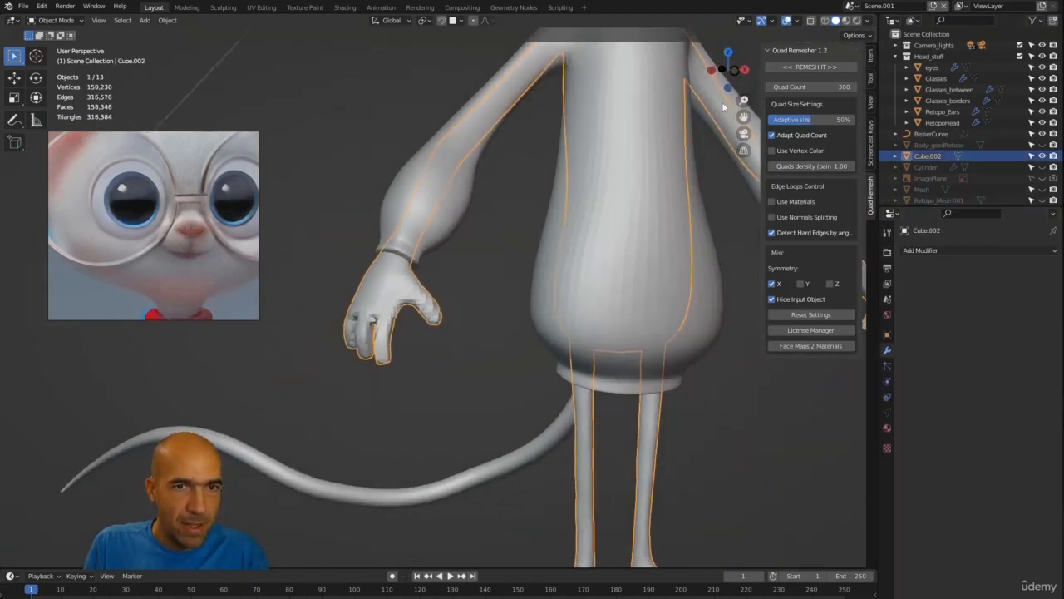
pyautogui.moveTo(808, 87); pyautogui.dragTo(838, 88)
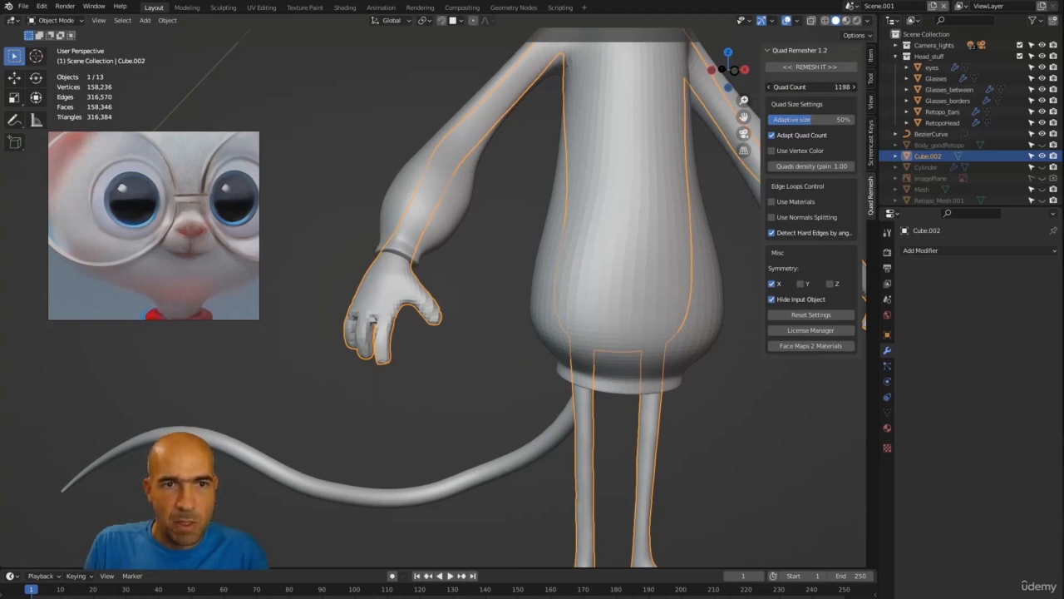
pyautogui.click(803, 68)
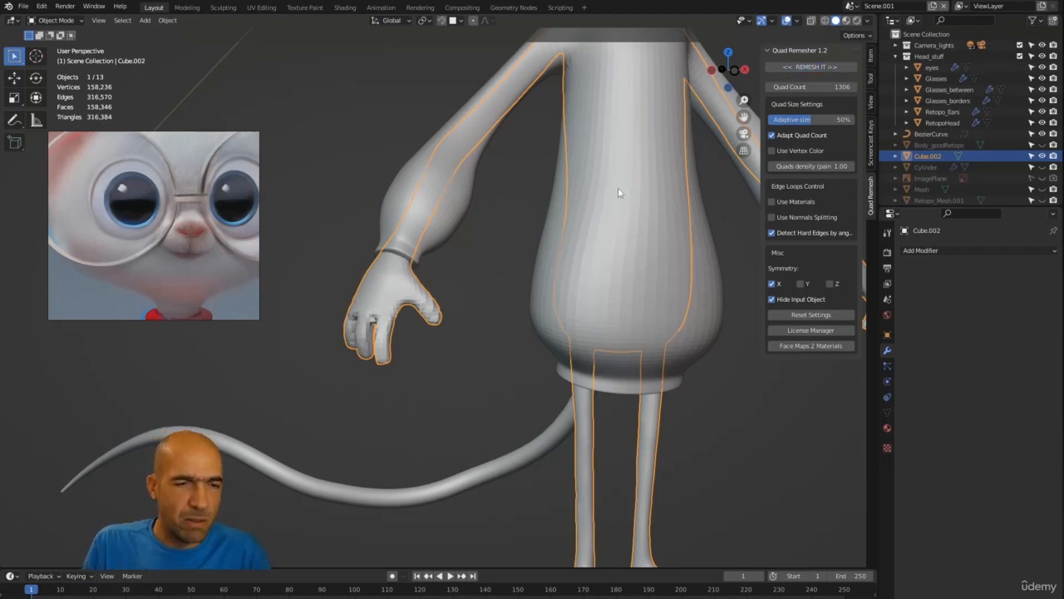
# Step: Inspect the new remeshed body's hands, legs and feet from the front and the side
pyautogui.scroll(5, 476, 306)
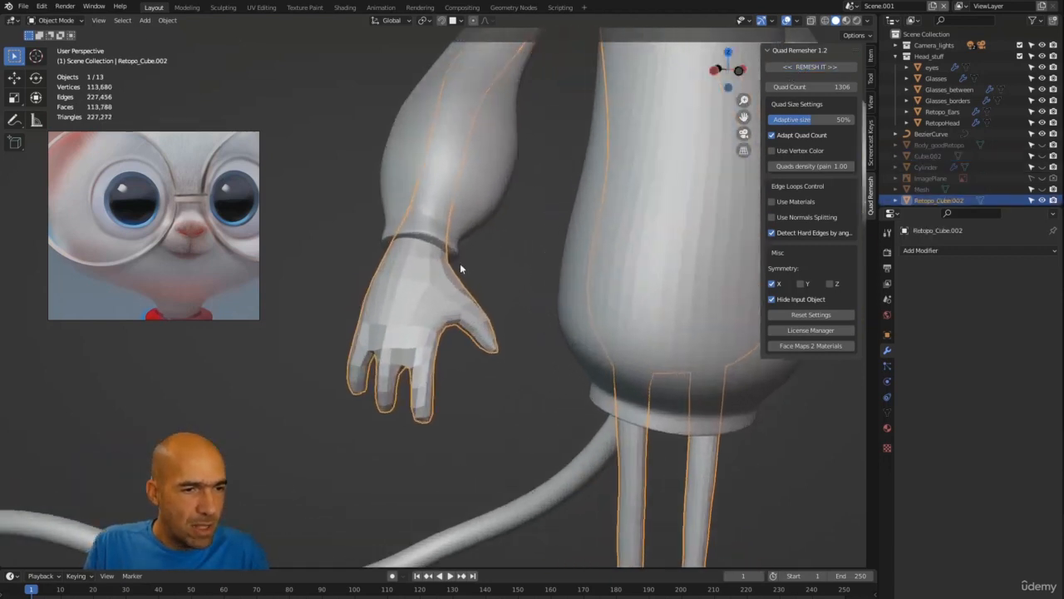
pyautogui.scroll(-1, 498, 427)
pyautogui.moveTo(498, 427); pyautogui.dragTo(458, 407, button='middle')
pyautogui.scroll(-4, 523, 370)
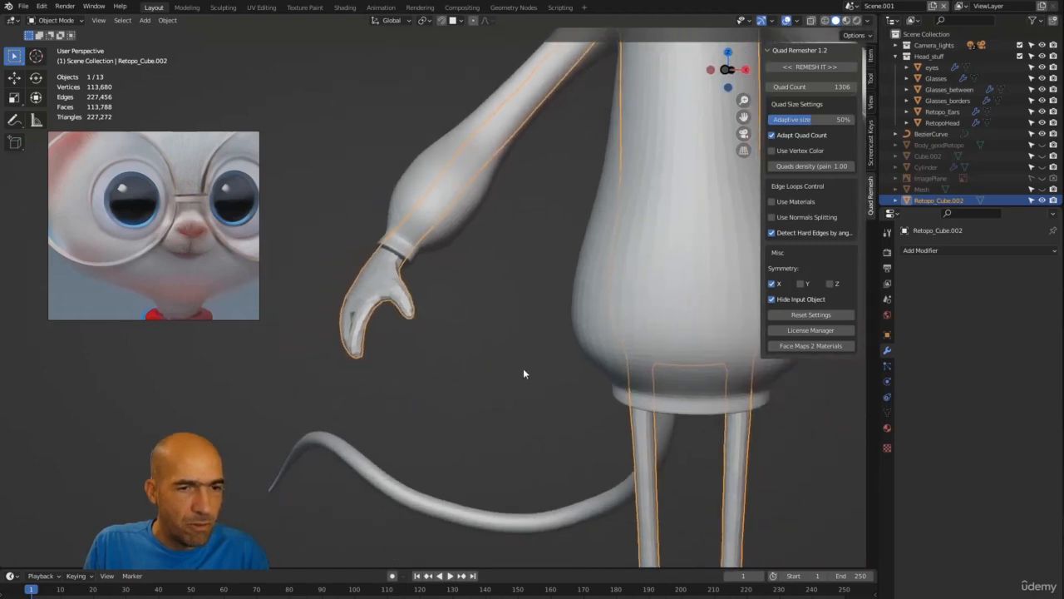
pyautogui.moveTo(522, 369); pyautogui.dragTo(456, 422, button='middle')
pyautogui.scroll(3, 478, 367)
pyautogui.scroll(-2, 449, 457)
pyautogui.moveTo(442, 496); pyautogui.dragTo(445, 470, button='middle')
pyautogui.scroll(1, 445, 469)
pyautogui.scroll(-2, 488, 502)
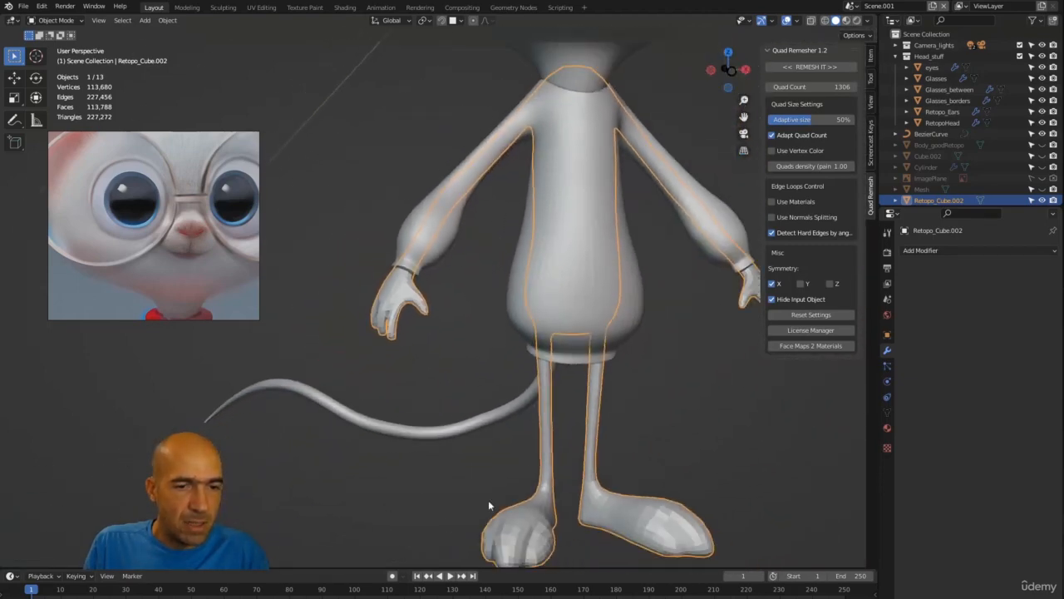
pyautogui.keyDown('shift'); pyautogui.moveTo(520, 435); pyautogui.dragTo(711, 380, button='middle'); pyautogui.keyUp('shift')
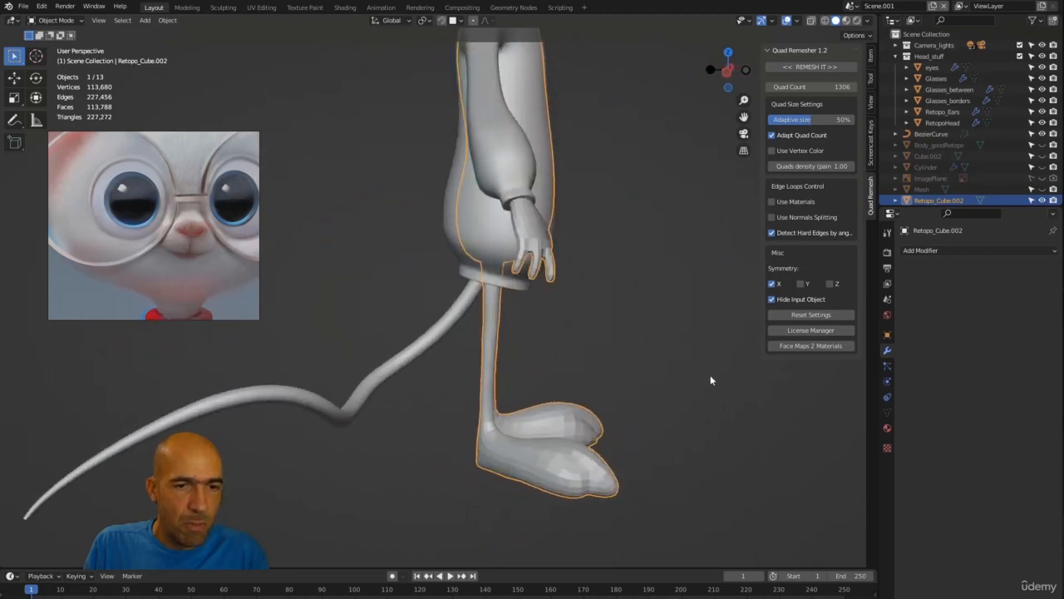
# Step: Enable the wireframe display for Retopo_Cube.002 and deselect the body
pyautogui.click(886, 335)
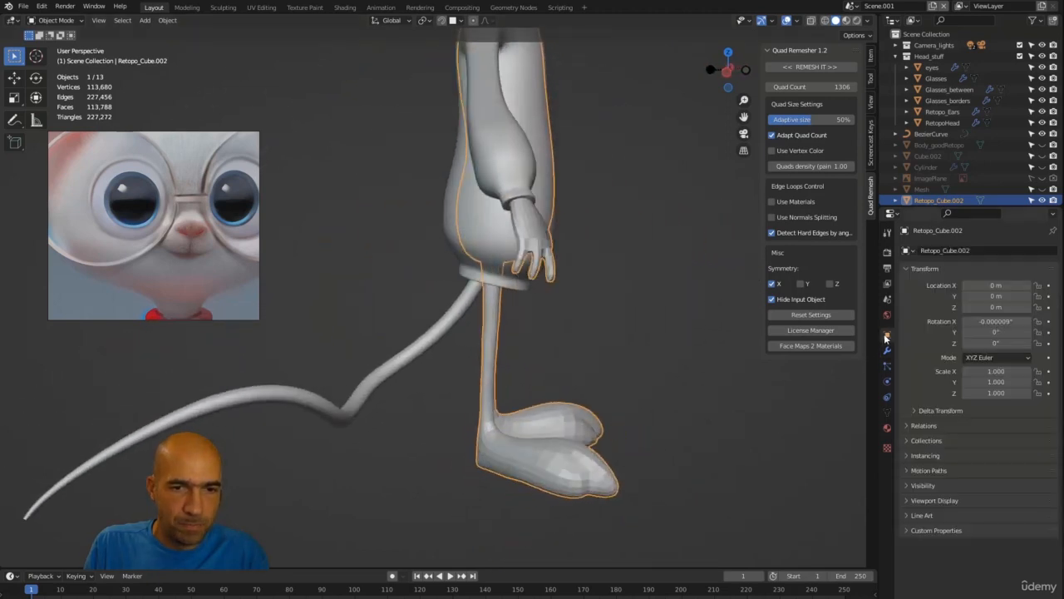
pyautogui.click(935, 500)
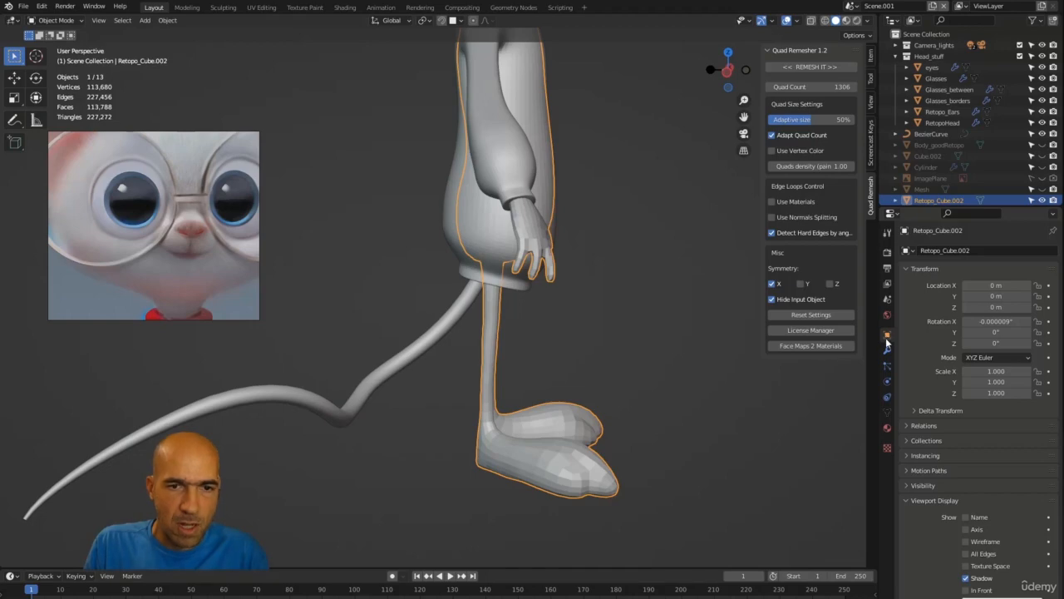
pyautogui.scroll(-1, 935, 457)
pyautogui.click(965, 519)
pyautogui.moveTo(665, 420); pyautogui.dragTo(572, 431, button='middle')
pyautogui.scroll(2, 571, 427)
pyautogui.click(548, 354)
pyautogui.scroll(2, 461, 333)
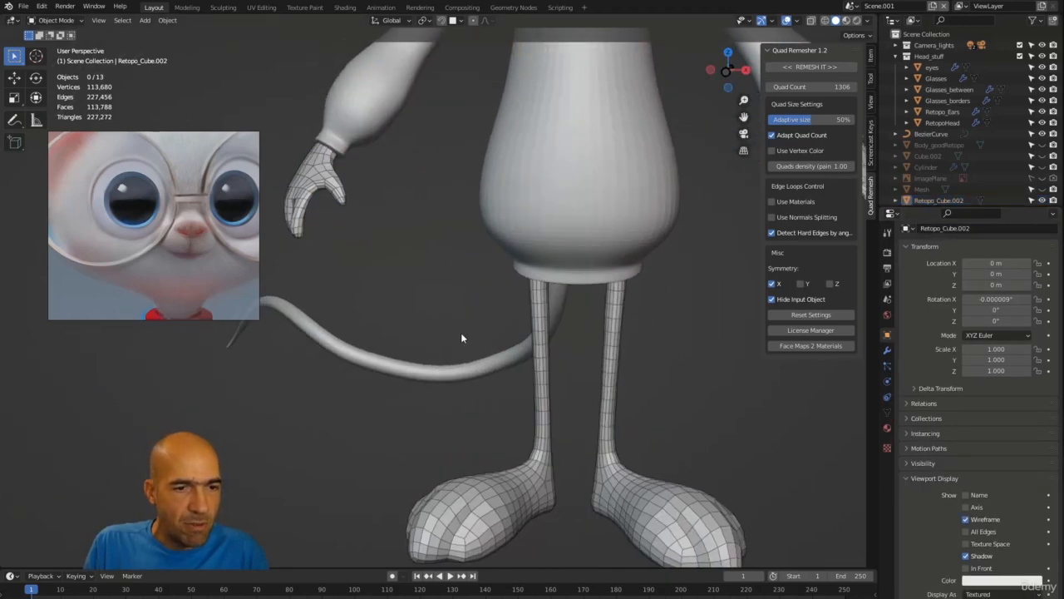
# Step: Examine the wireframe topology on the hands, legs and torso, isolating the remeshed body in local view
pyautogui.moveTo(533, 348); pyautogui.dragTo(525, 431, button='middle')
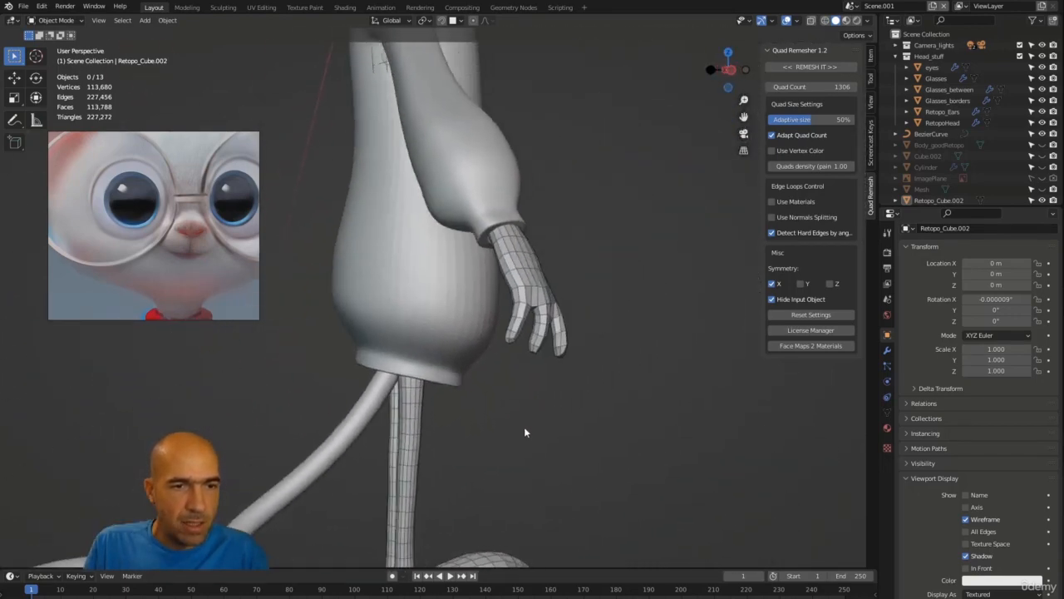
pyautogui.scroll(3, 505, 344)
pyautogui.moveTo(504, 343); pyautogui.dragTo(474, 385, button='middle')
pyautogui.scroll(-3, 475, 389)
pyautogui.moveTo(468, 488); pyautogui.dragTo(482, 397, button='middle')
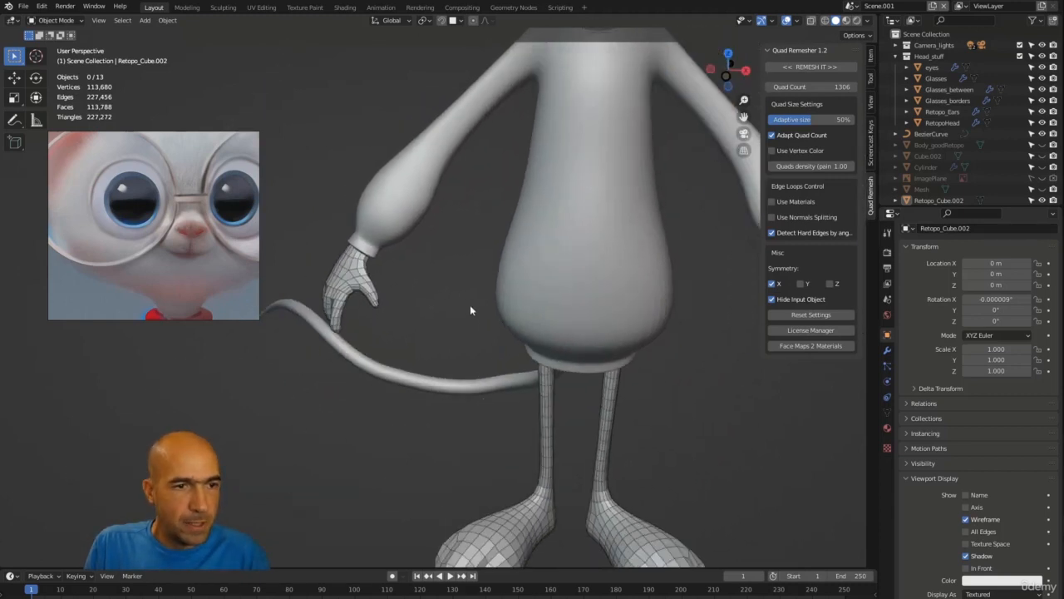
pyautogui.moveTo(470, 304); pyautogui.dragTo(473, 303, button='middle')
pyautogui.click(354, 296)
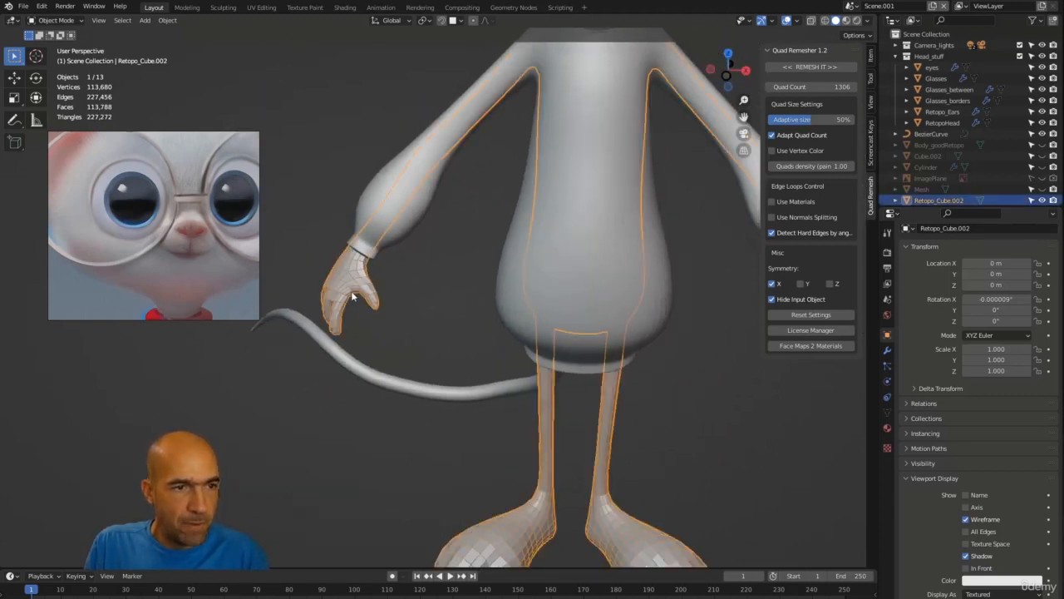
pyautogui.press('KP_Divide')
pyautogui.moveTo(415, 219); pyautogui.dragTo(433, 252, button='middle')
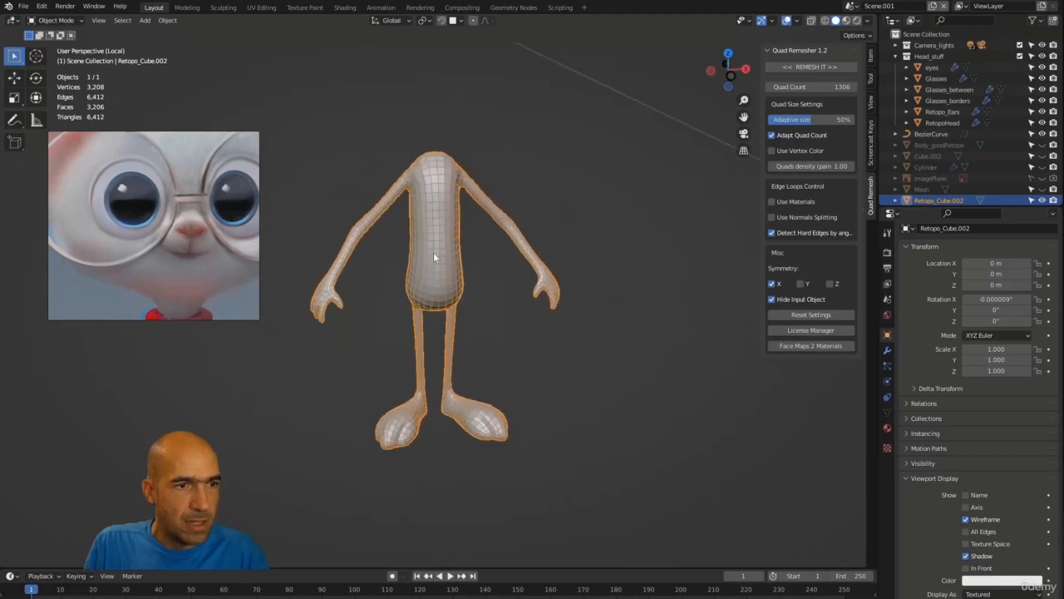
pyautogui.scroll(4, 485, 215)
pyautogui.moveTo(485, 215); pyautogui.dragTo(581, 266, button='middle')
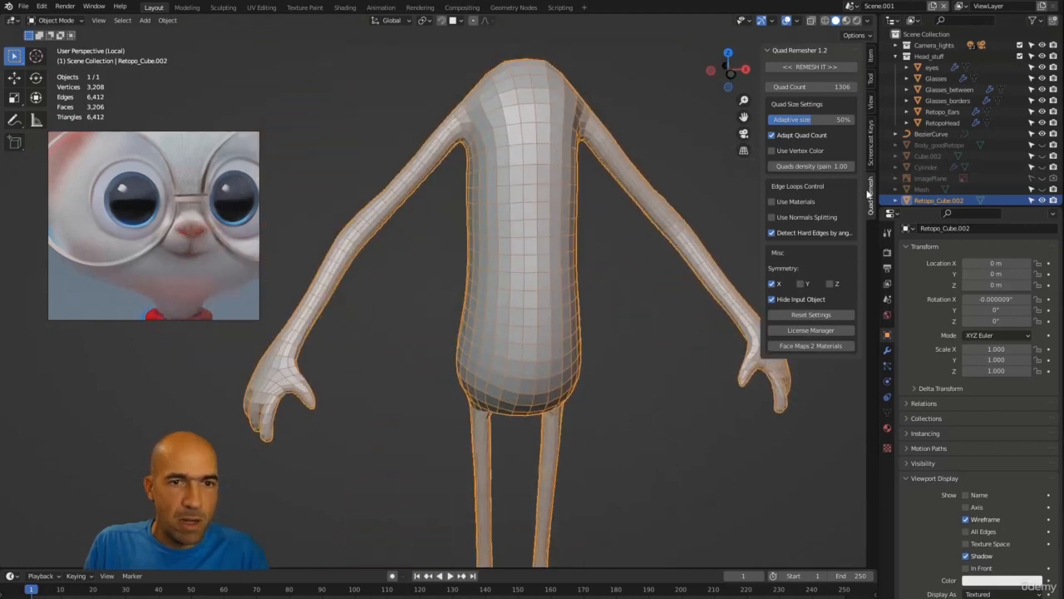
# Step: Turn on the Screencast Keys overlay in the viewport
pyautogui.click(871, 160)
pyautogui.click(779, 51)
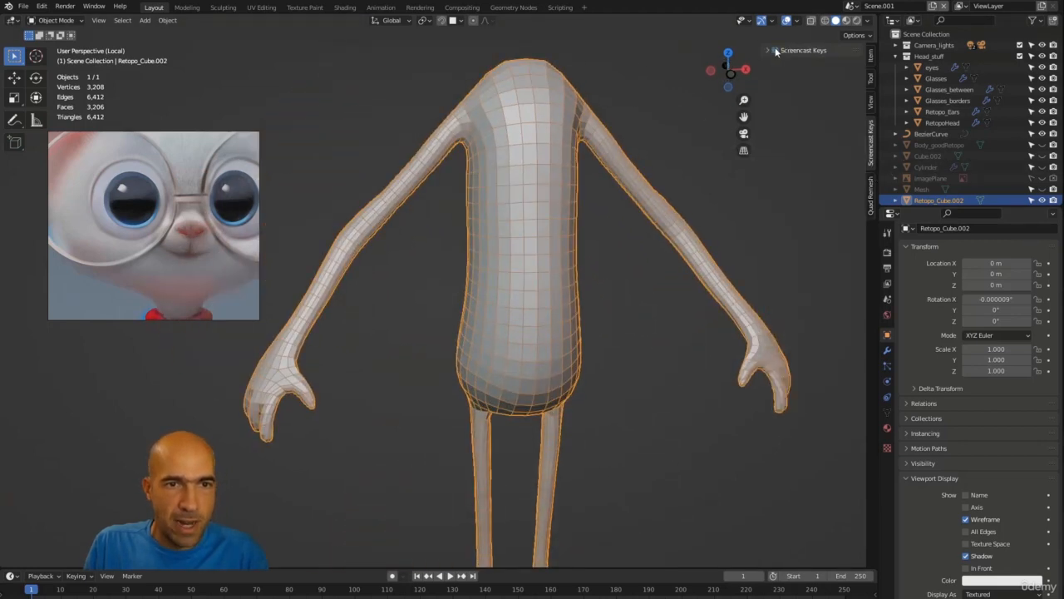
pyautogui.click(774, 50)
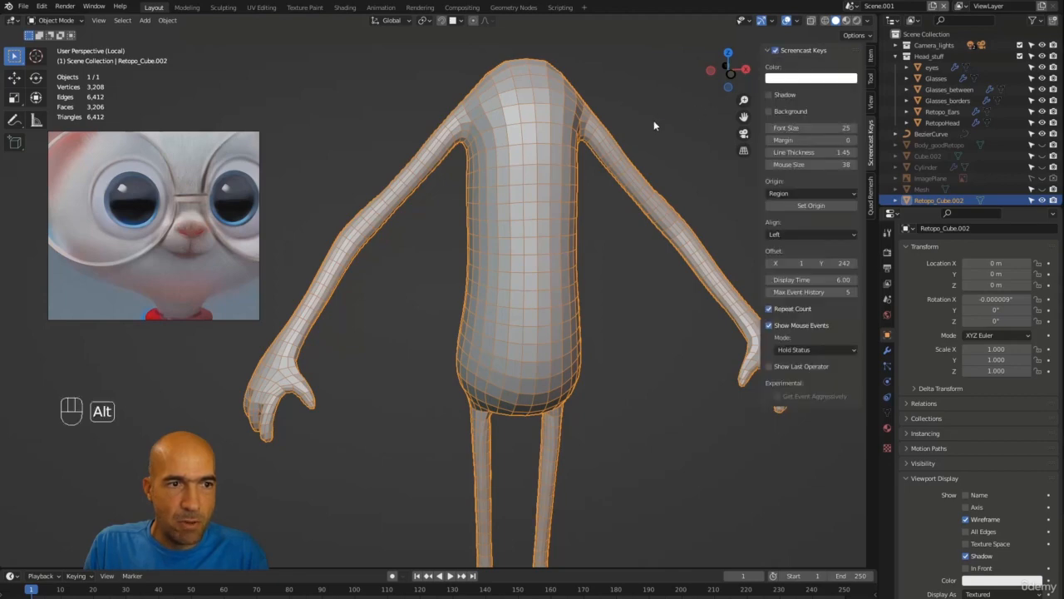
# Step: View the isolated body as a whole from different angles and bring back the Quad Remesher settings
pyautogui.scroll(-7, 654, 119)
pyautogui.keyDown('alt'); pyautogui.moveTo(573, 283); pyautogui.dragTo(513, 177, button='middle'); pyautogui.keyUp('alt')
pyautogui.keyDown('alt'); pyautogui.moveTo(514, 177); pyautogui.dragTo(564, 269, button='middle'); pyautogui.keyUp('alt')
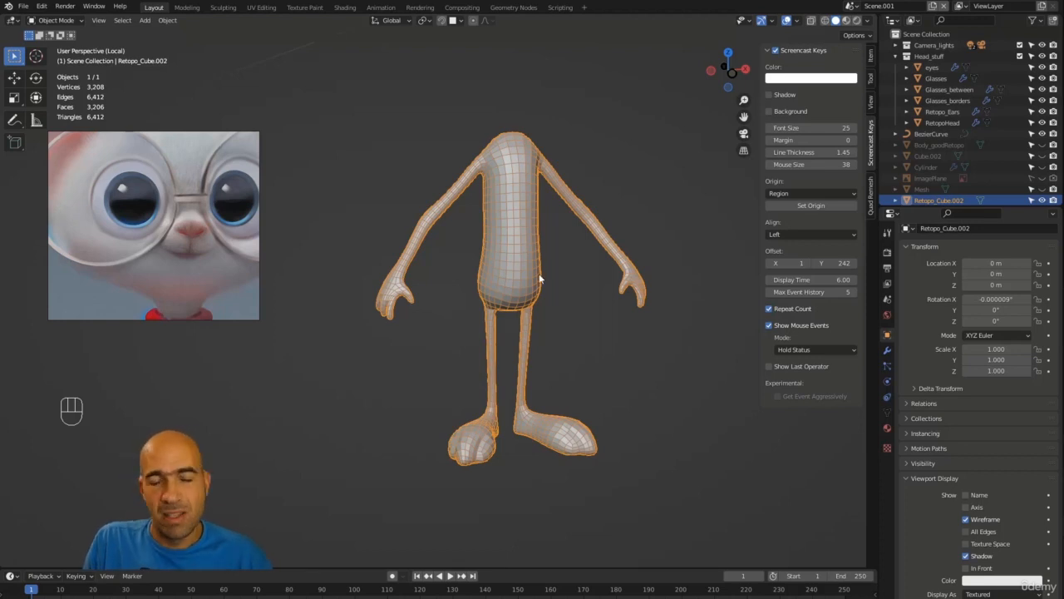
pyautogui.keyDown('alt'); pyautogui.moveTo(539, 279); pyautogui.dragTo(610, 298, button='middle'); pyautogui.keyUp('alt')
pyautogui.moveTo(611, 298)
pyautogui.keyDown('ctrl'); pyautogui.keyDown('alt'); pyautogui.mouseDown(button='middle')
pyautogui.moveTo(608, 335)
pyautogui.moveTo(588, 262)
pyautogui.moveTo(624, 302)
pyautogui.mouseUp(button='middle'); pyautogui.keyUp('alt'); pyautogui.keyUp('ctrl')
pyautogui.keyDown('alt'); pyautogui.moveTo(721, 296); pyautogui.dragTo(638, 350); pyautogui.keyUp('alt')
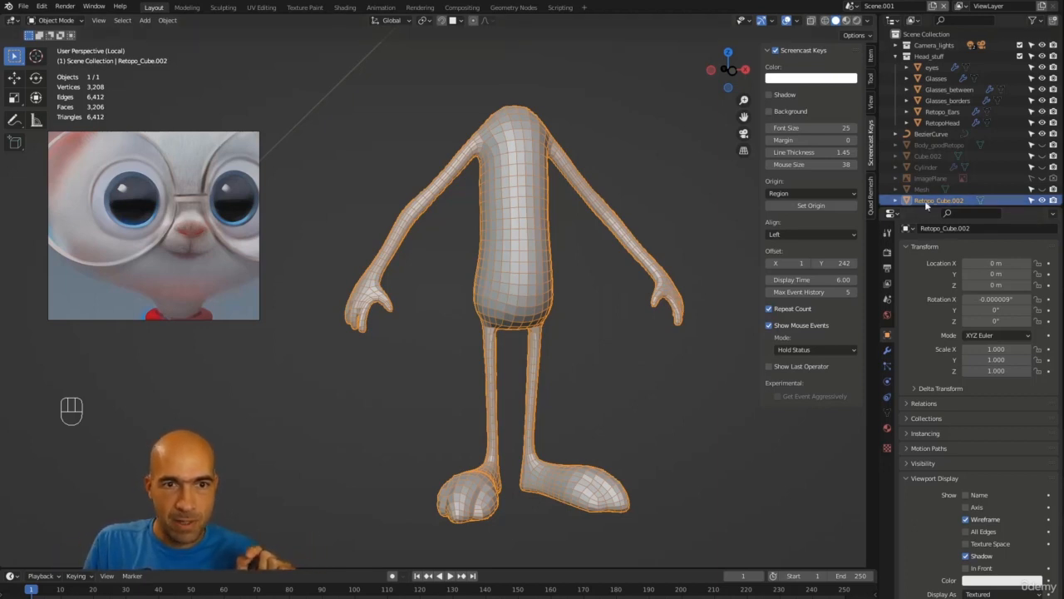
pyautogui.click(872, 196)
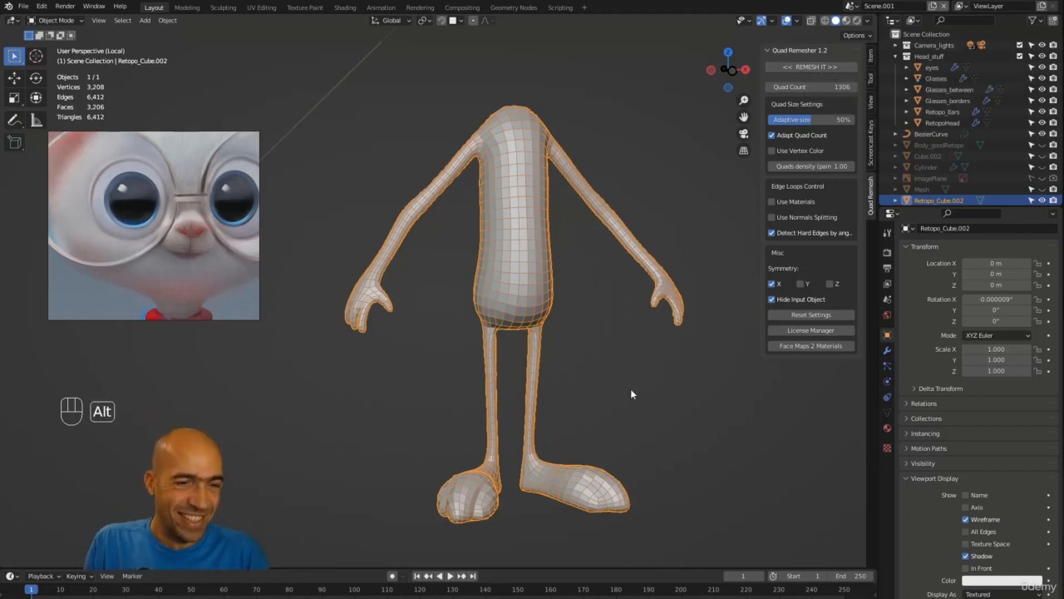
pyautogui.moveTo(630, 389)
pyautogui.keyDown('alt'); pyautogui.mouseDown()
pyautogui.moveTo(801, 389)
pyautogui.moveTo(637, 395)
pyautogui.mouseUp(); pyautogui.keyUp('alt')
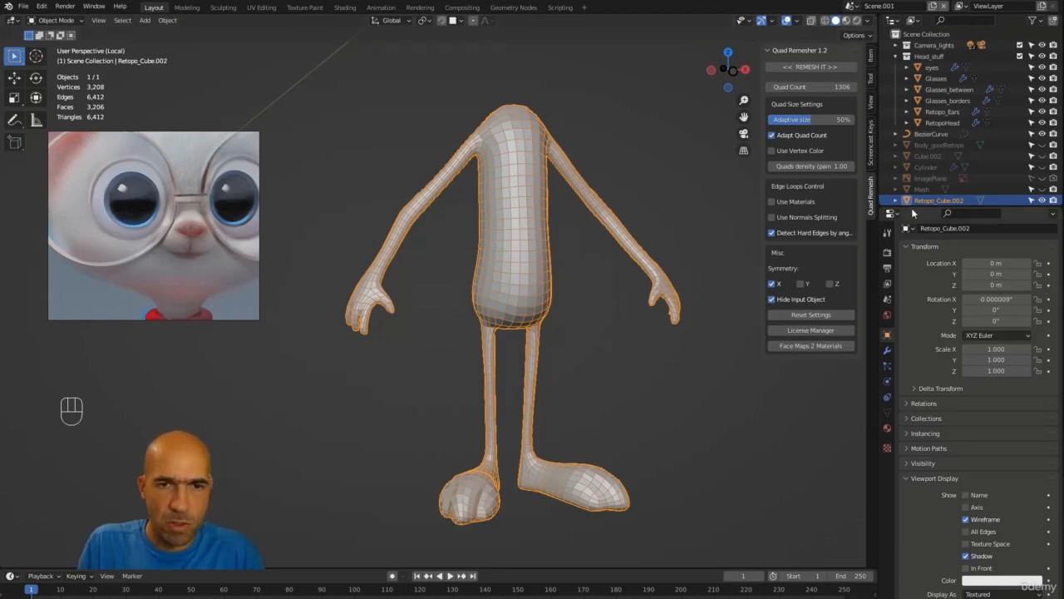
# Step: Delete the remeshed body Retopo_Cube.002 and leave local view
pyautogui.press('x')
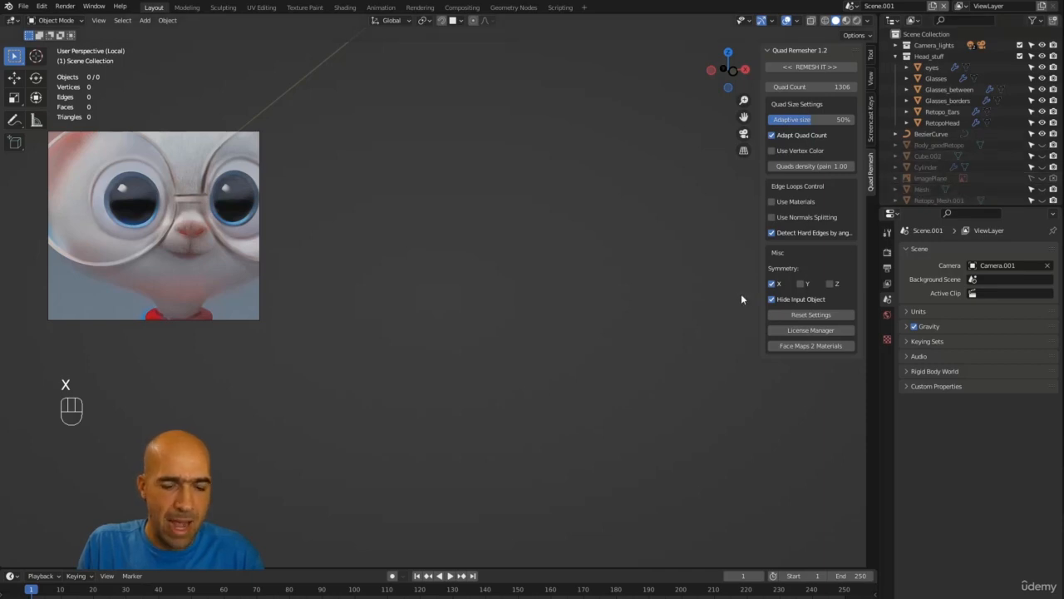
pyautogui.press('/')
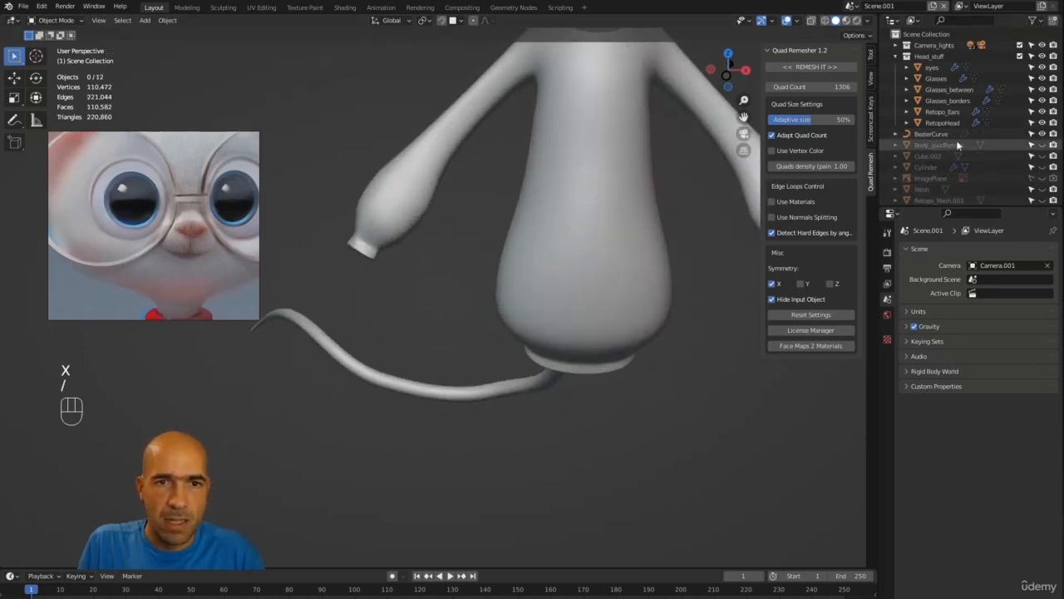
# Step: Compare Body_goodRetopo with Cube.002 on the full character, leaving only Cube.002 visible of the two bodies
pyautogui.click(1042, 144)
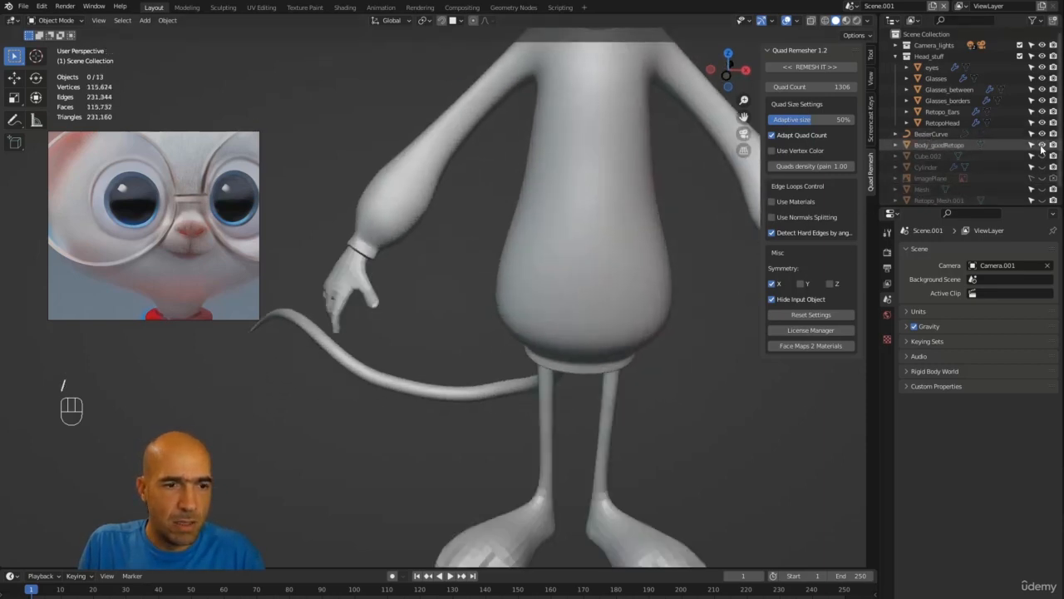
pyautogui.keyDown('alt'); pyautogui.moveTo(736, 279); pyautogui.dragTo(669, 290); pyautogui.keyUp('alt')
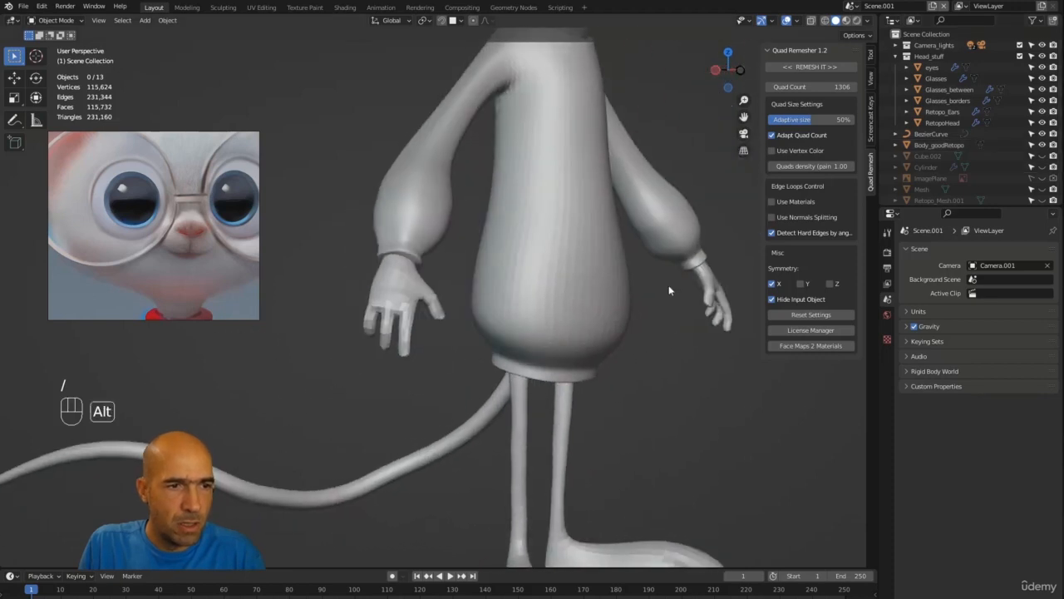
pyautogui.click(1041, 145)
pyautogui.click(1042, 155)
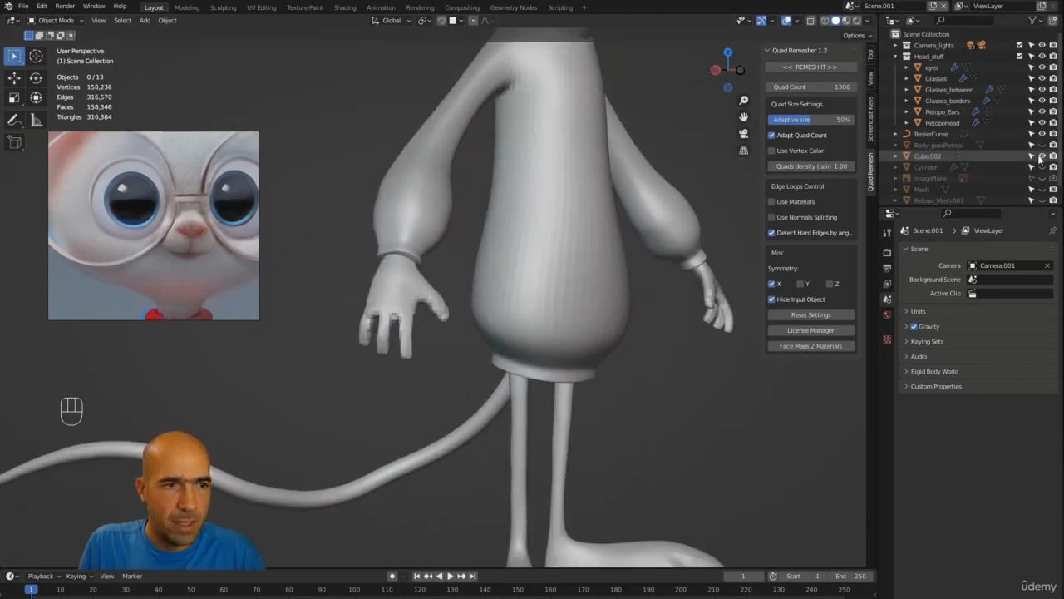
pyautogui.keyDown('alt'); pyautogui.moveTo(728, 283); pyautogui.dragTo(614, 366); pyautogui.keyUp('alt')
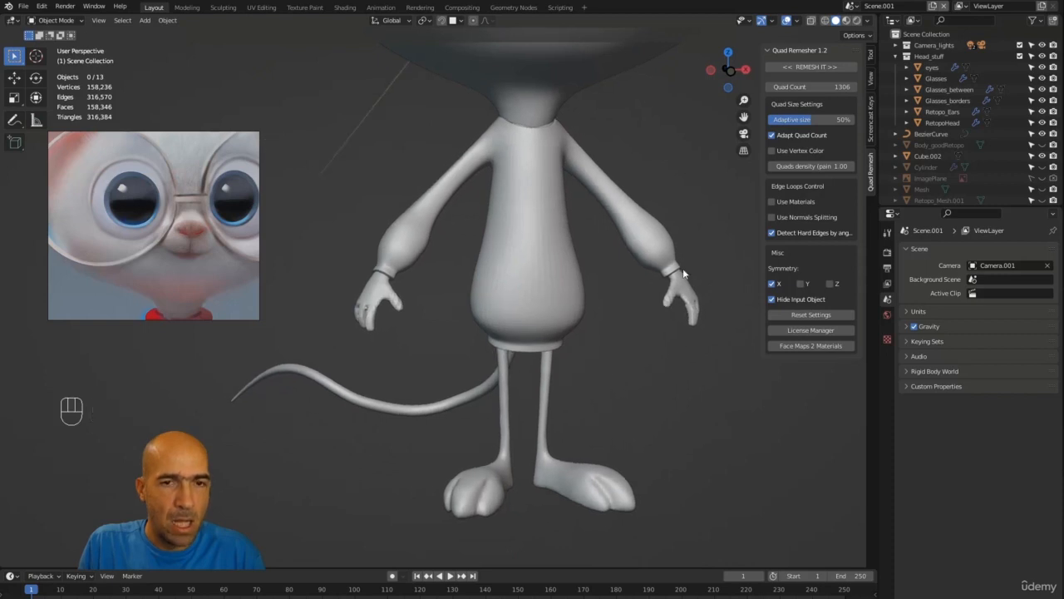
pyautogui.keyDown('alt'); pyautogui.moveTo(626, 301); pyautogui.dragTo(613, 302); pyautogui.keyUp('alt')
pyautogui.keyDown('ctrl'); pyautogui.keyDown('alt'); pyautogui.moveTo(614, 303); pyautogui.dragTo(634, 430); pyautogui.keyUp('alt'); pyautogui.keyUp('ctrl')
pyautogui.keyDown('ctrl'); pyautogui.keyDown('alt'); pyautogui.moveTo(634, 431); pyautogui.dragTo(642, 470); pyautogui.keyUp('alt'); pyautogui.keyUp('ctrl')
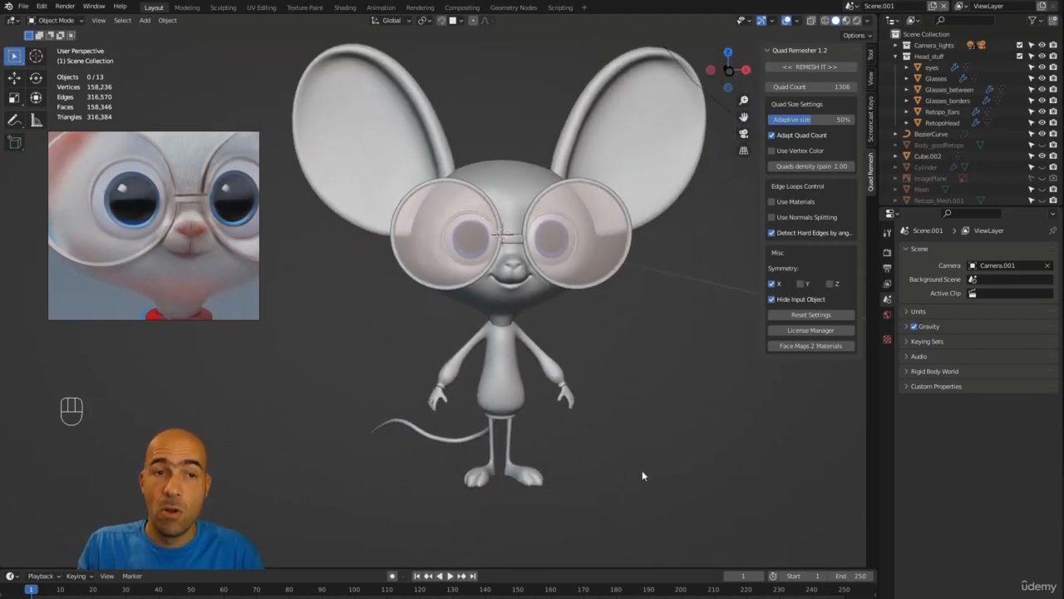